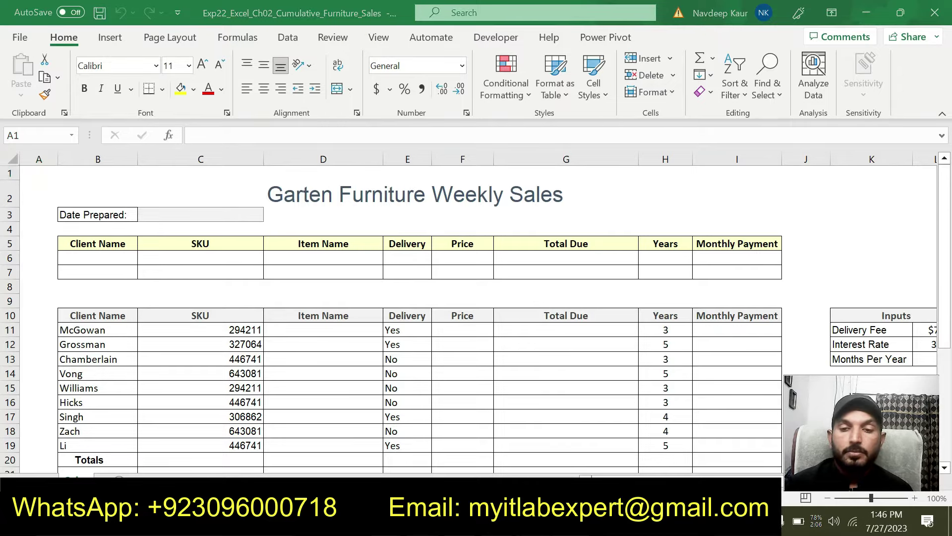
# Step: In the Word instructions document, highlight the title in yellow
pyautogui.hotkey('alt', 'Tab')
pyautogui.scroll(3, 422, 279)
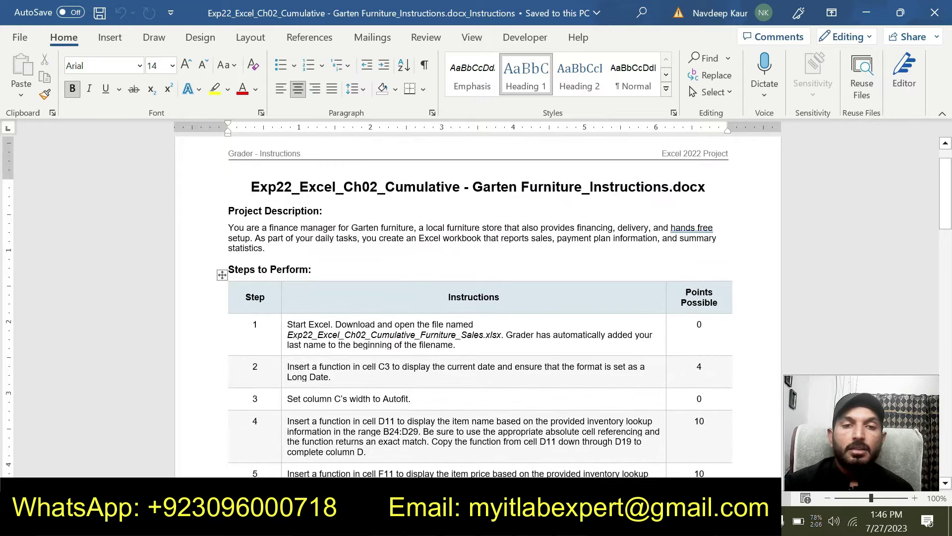
pyautogui.moveTo(249, 187); pyautogui.dragTo(714, 187)
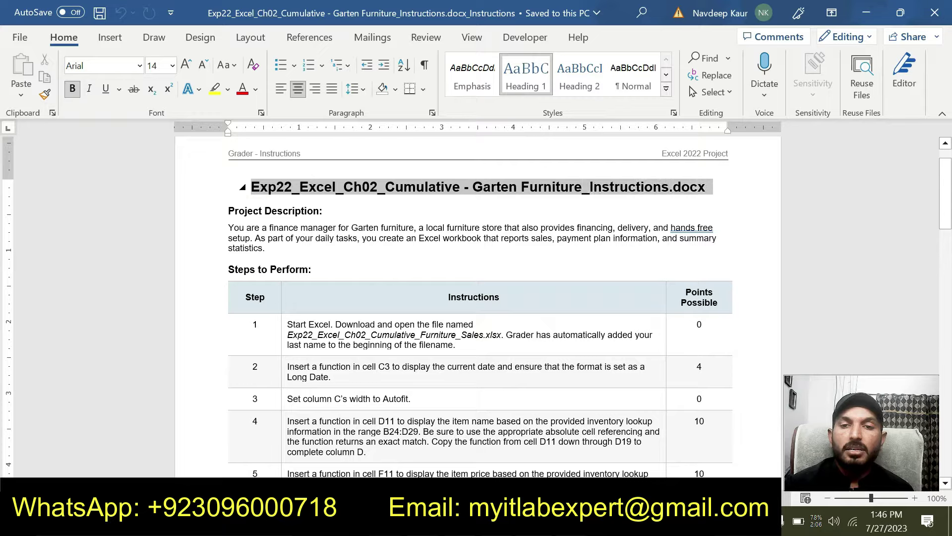
pyautogui.click(229, 91)
pyautogui.click(223, 112)
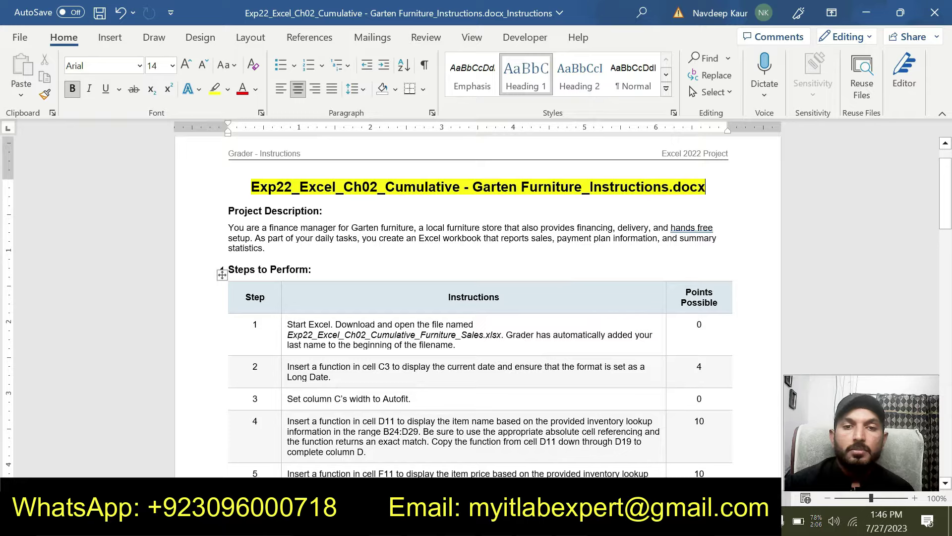
pyautogui.click(221, 270)
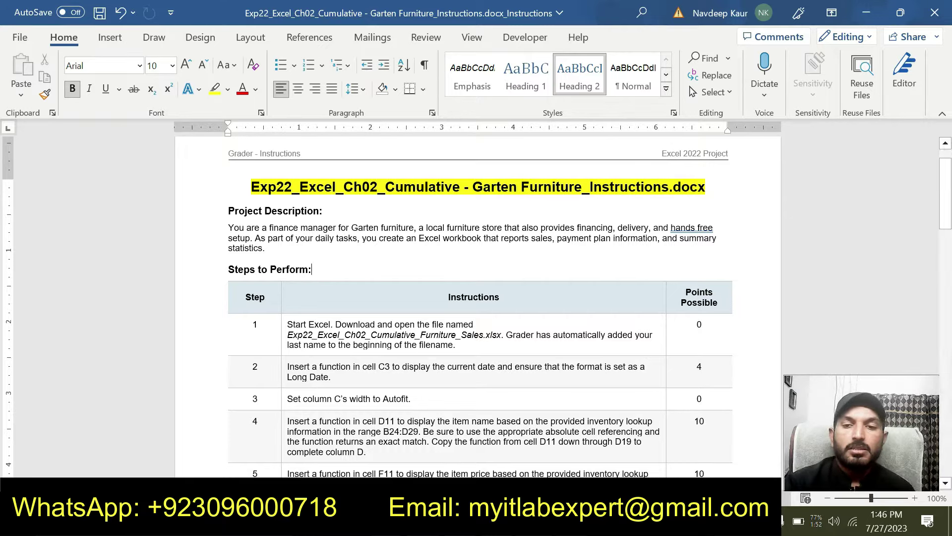
# Step: Select the project description paragraph to read it, then clear the selection
pyautogui.tripleClick(278, 247)
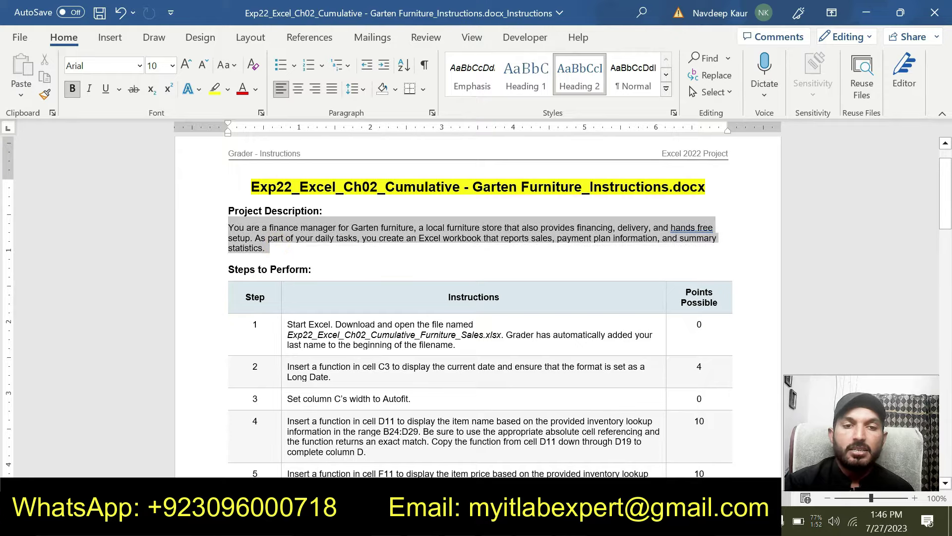
pyautogui.keyDown('shift'); pyautogui.click(260, 218); pyautogui.keyUp('shift')
pyautogui.click(284, 228)
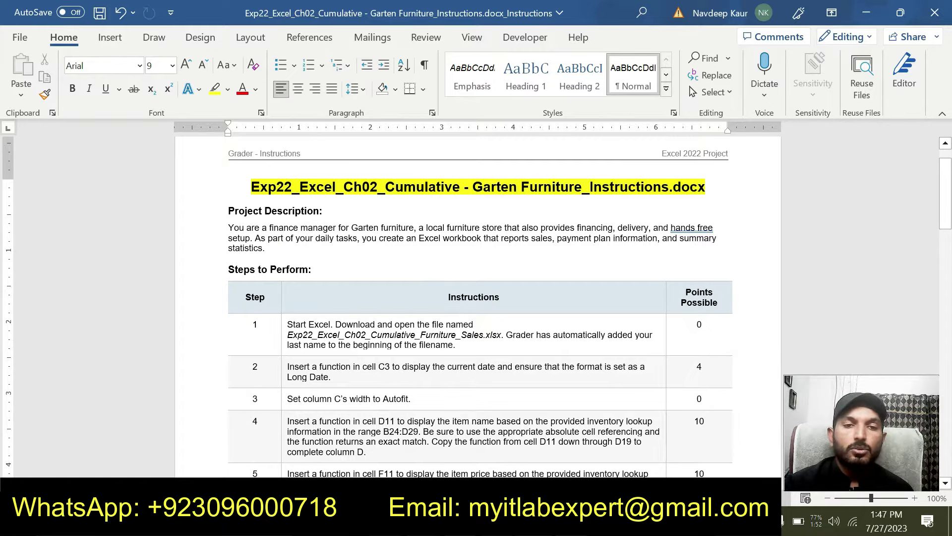
pyautogui.tripleClick(268, 247)
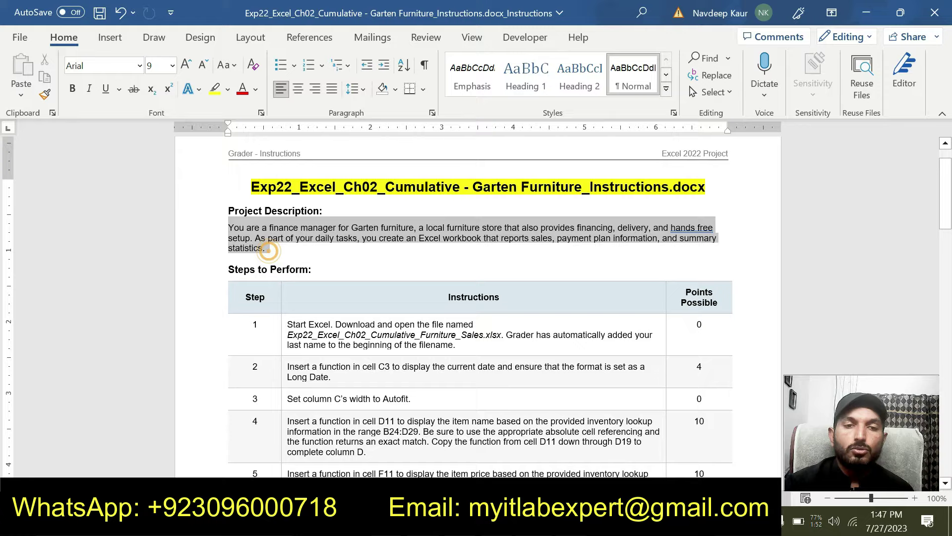
pyautogui.click(351, 246)
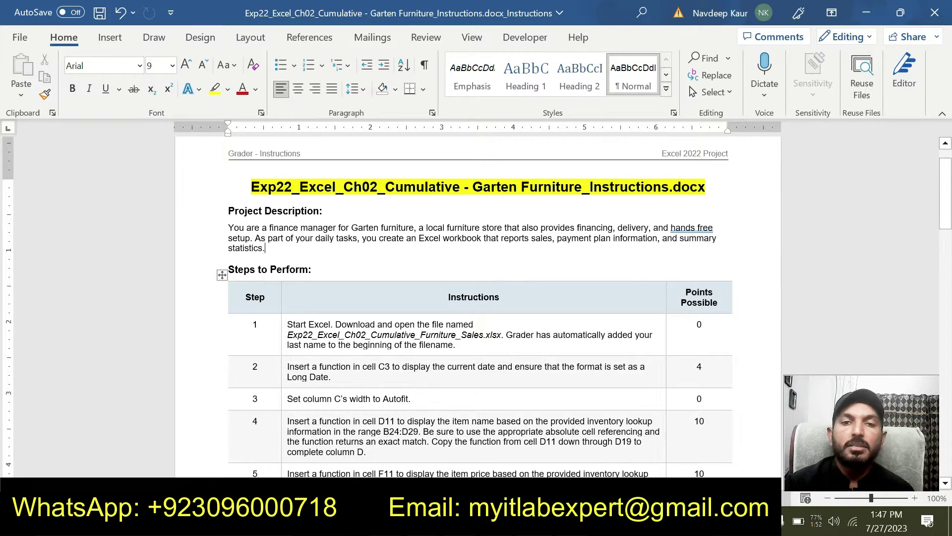
pyautogui.scroll(-1, 405, 283)
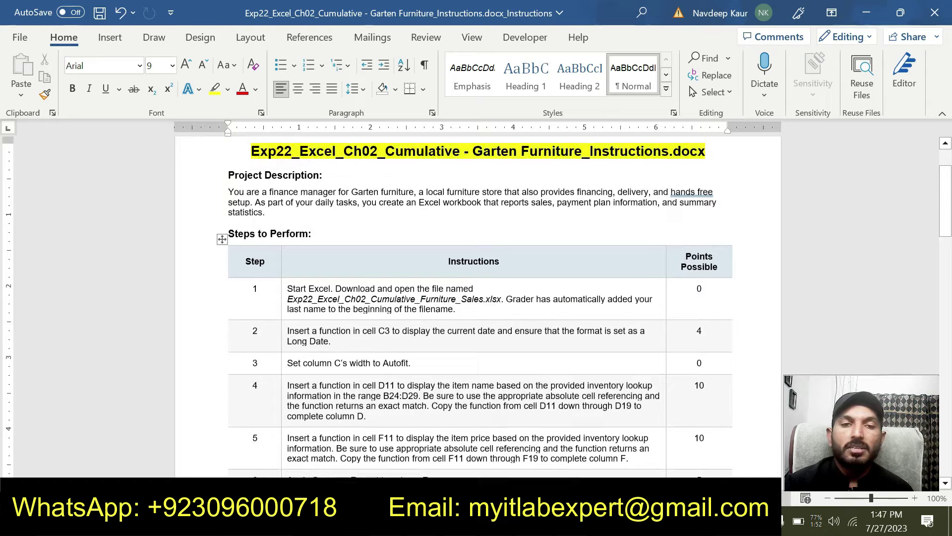
# Step: Highlight Step 1's instruction to open the furniture sales workbook in yellow, and zoom to 120%
pyautogui.scroll(-2, 282, 269)
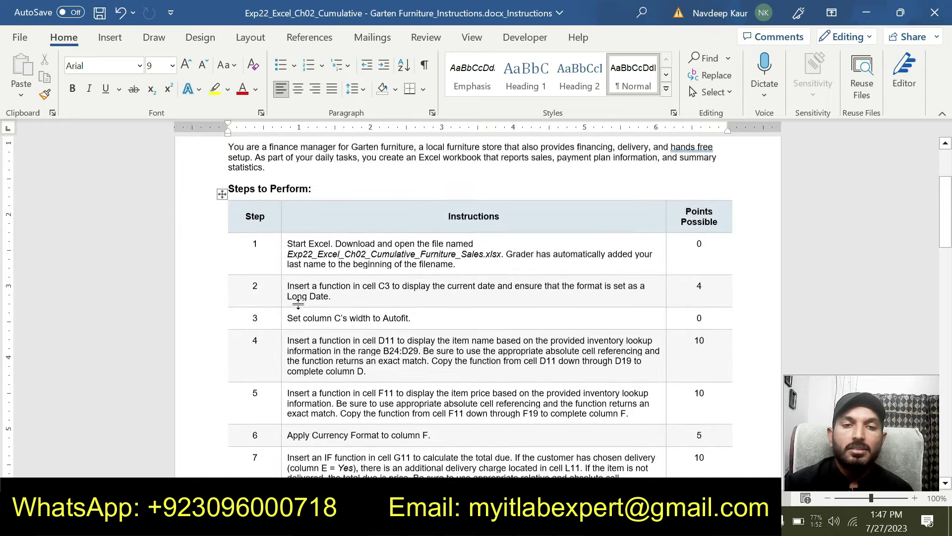
pyautogui.scroll(-20, 282, 269)
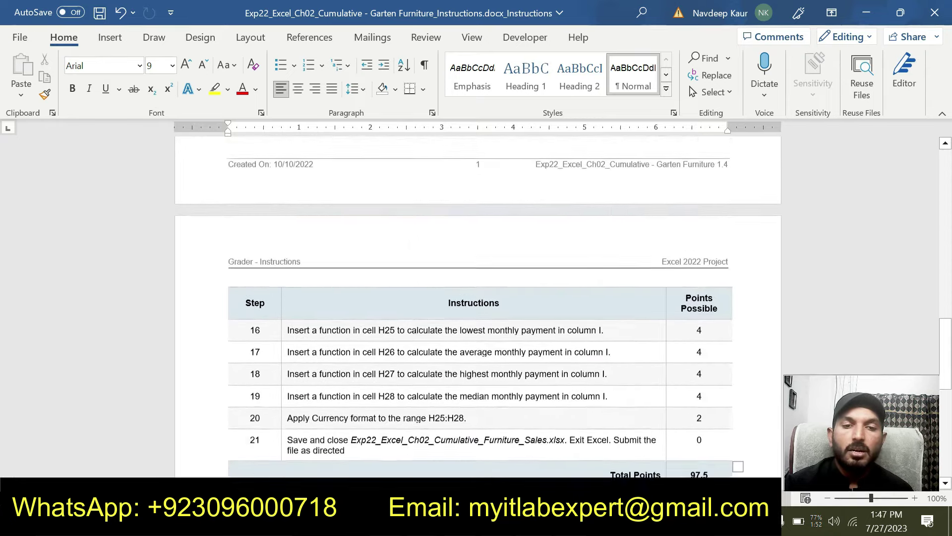
pyautogui.scroll(20, 371, 291)
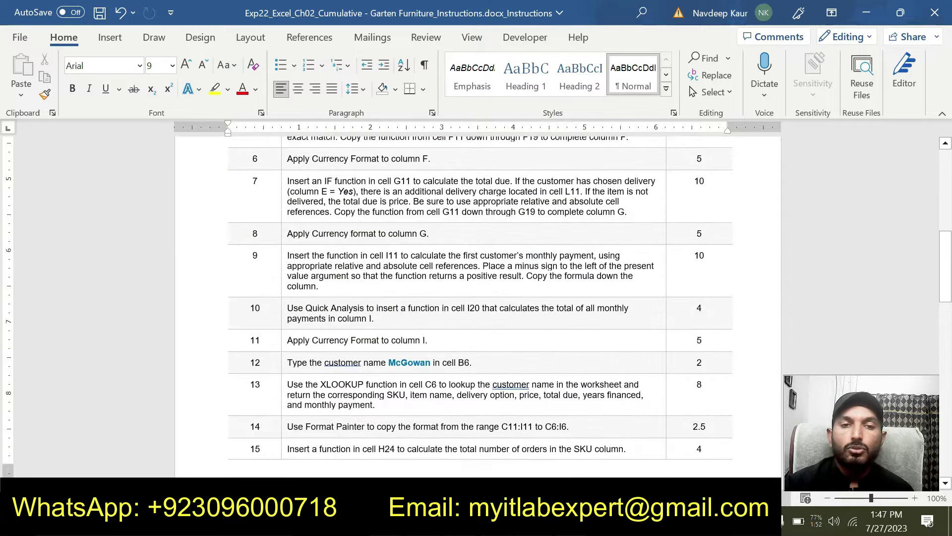
pyautogui.scroll(6, 371, 292)
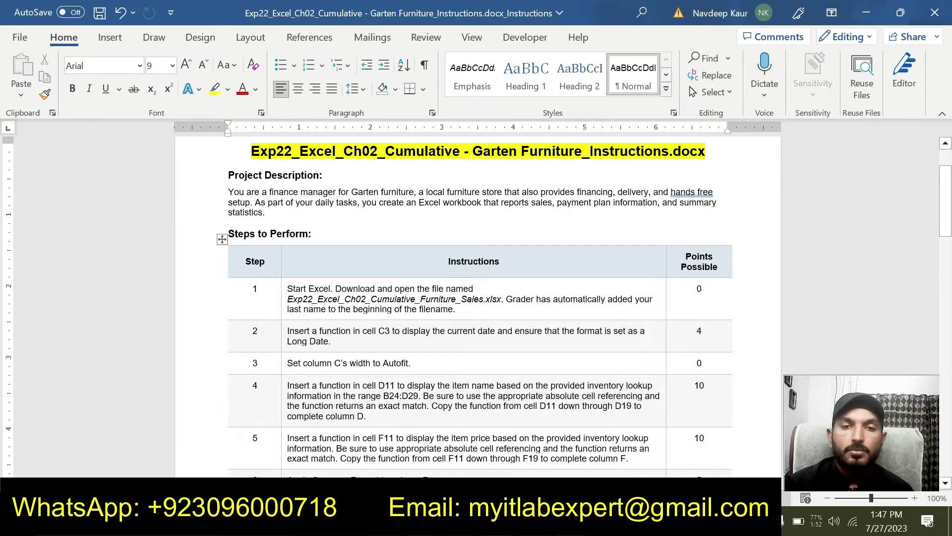
pyautogui.scroll(1, 478, 308)
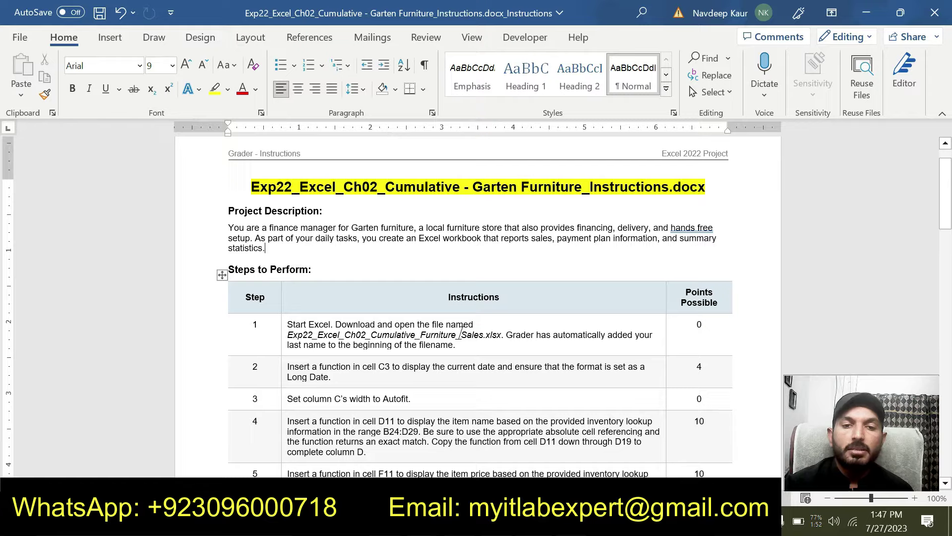
pyautogui.moveTo(456, 344); pyautogui.dragTo(287, 325)
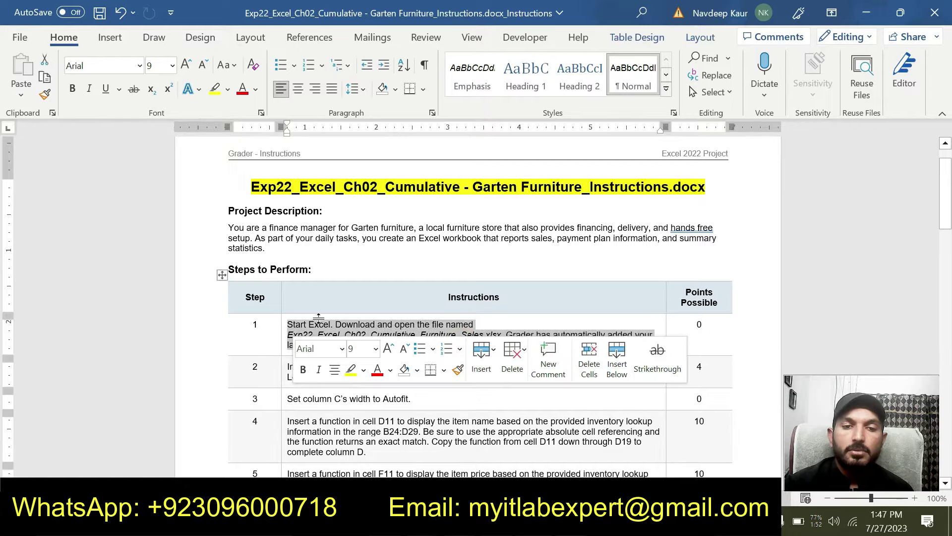
pyautogui.click(351, 368)
pyautogui.click(372, 431)
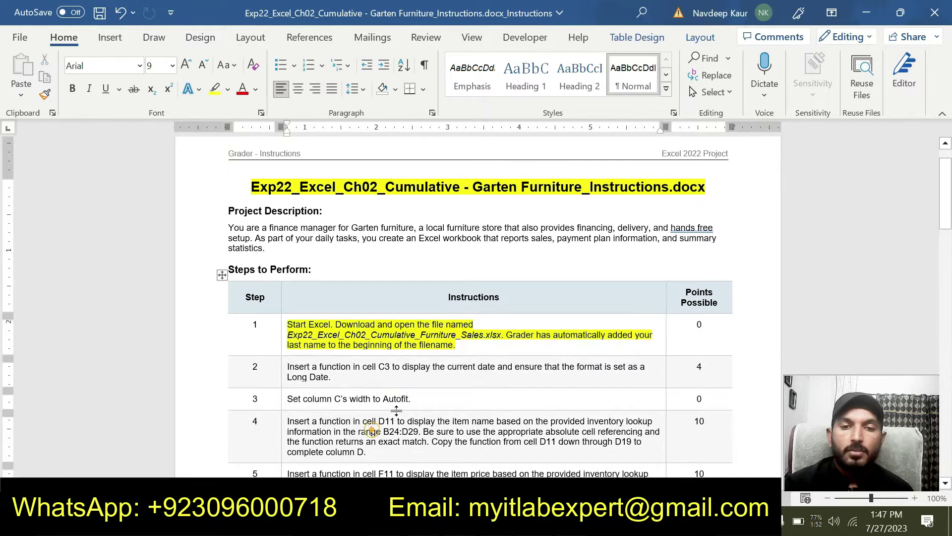
pyautogui.click(914, 499)
pyautogui.click(914, 499)
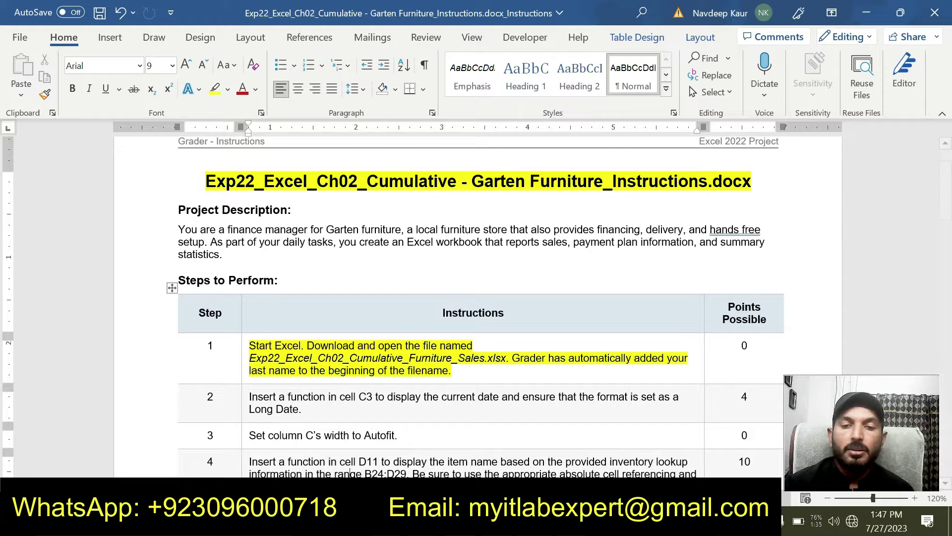
# Step: After checking the Excel workbook, remove the yellow highlight from Step 1
pyautogui.hotkey('alt', 'Tab')
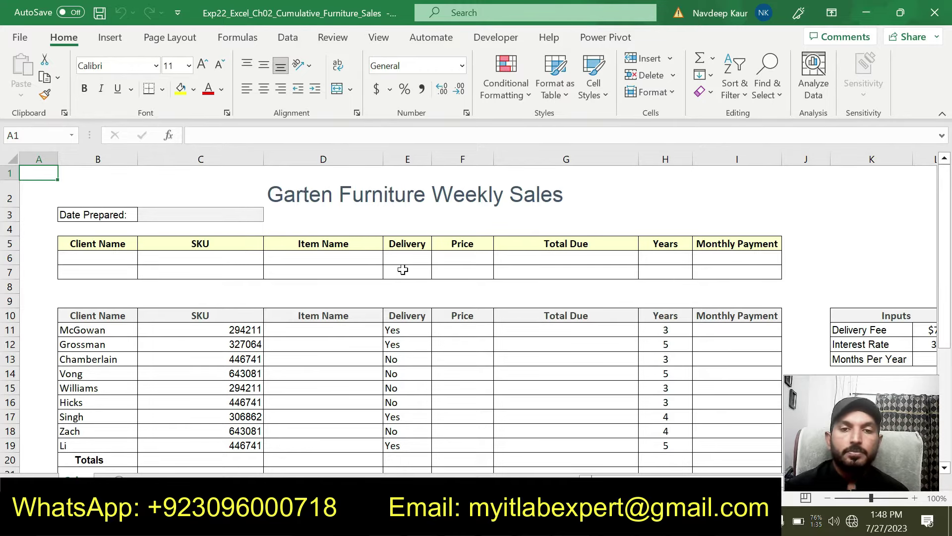
pyautogui.hotkey('alt', 'Tab')
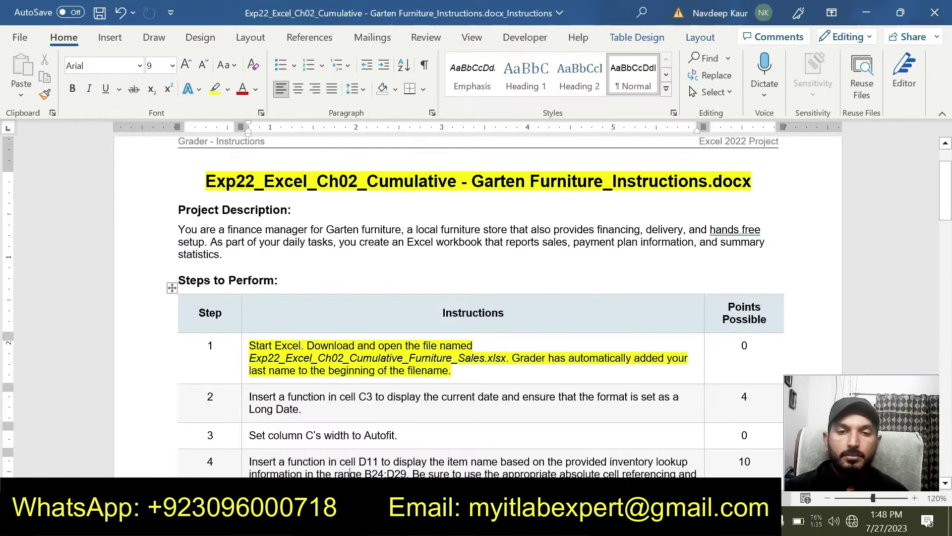
pyautogui.moveTo(451, 370); pyautogui.dragTo(308, 345)
pyautogui.click(315, 323)
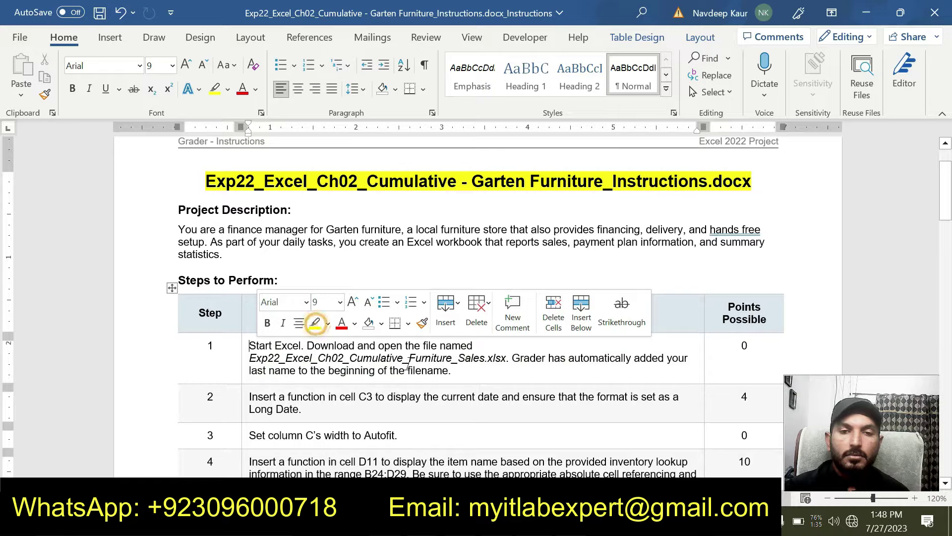
pyautogui.click(455, 373)
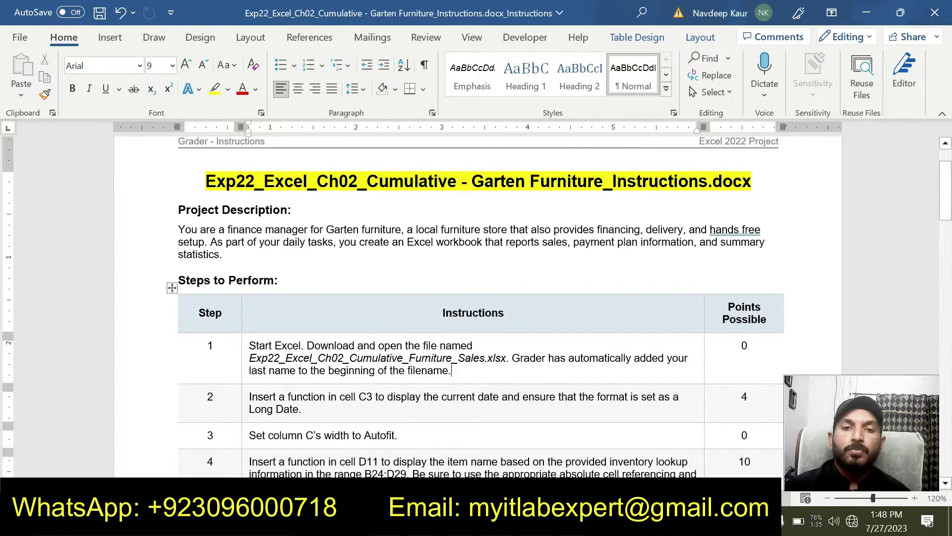
# Step: Highlight Step 2's current-date instruction for C3 in yellow
pyautogui.click(451, 377)
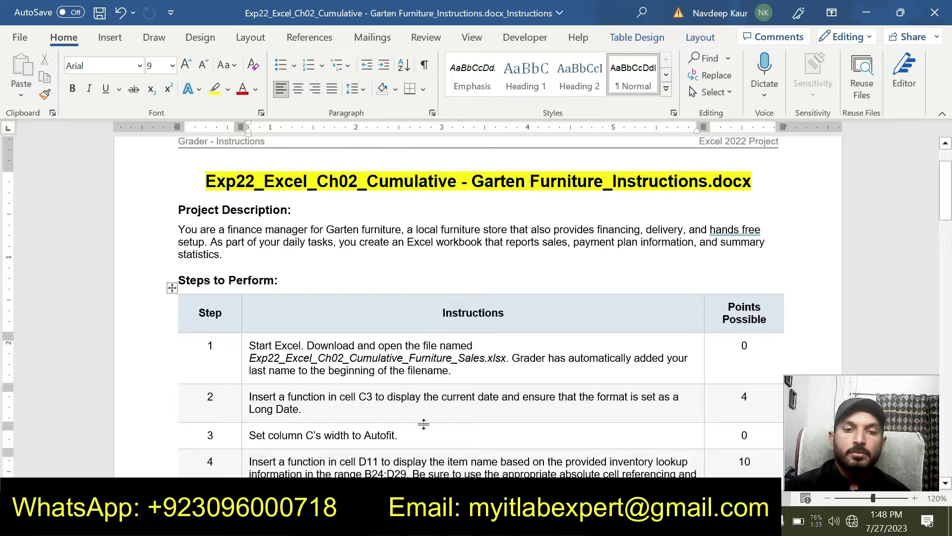
pyautogui.tripleClick(303, 410)
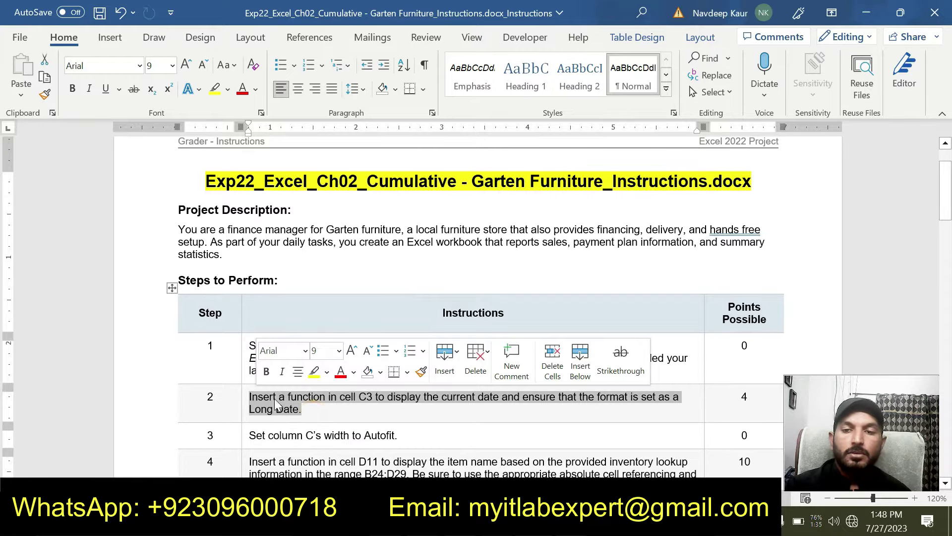
pyautogui.click(314, 373)
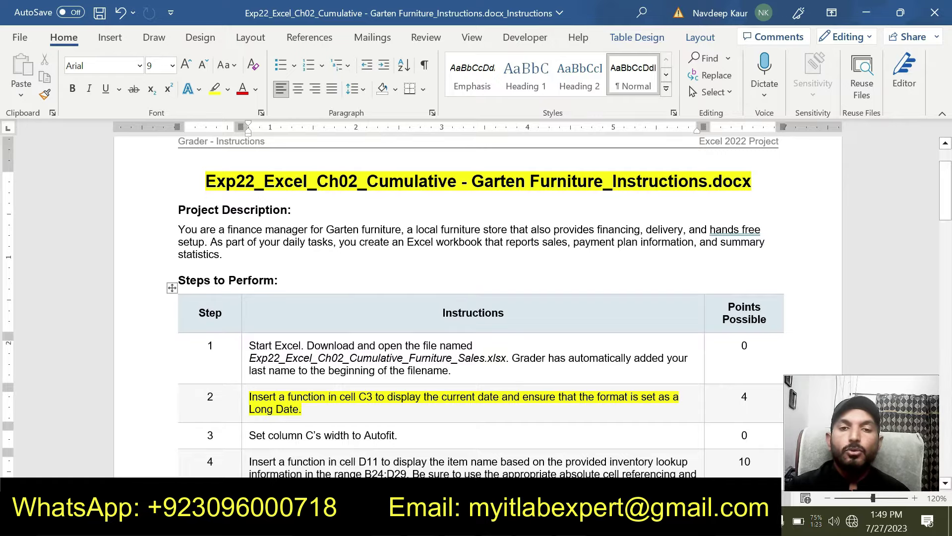
# Step: Insert the TODAY function into cell C3 of the sales workbook
pyautogui.hotkey('alt', 'Tab')
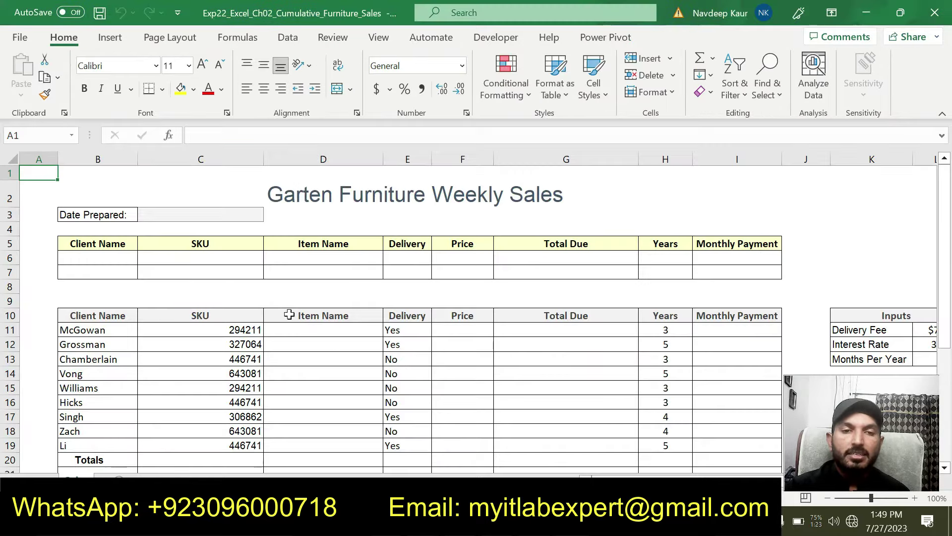
pyautogui.click(207, 214)
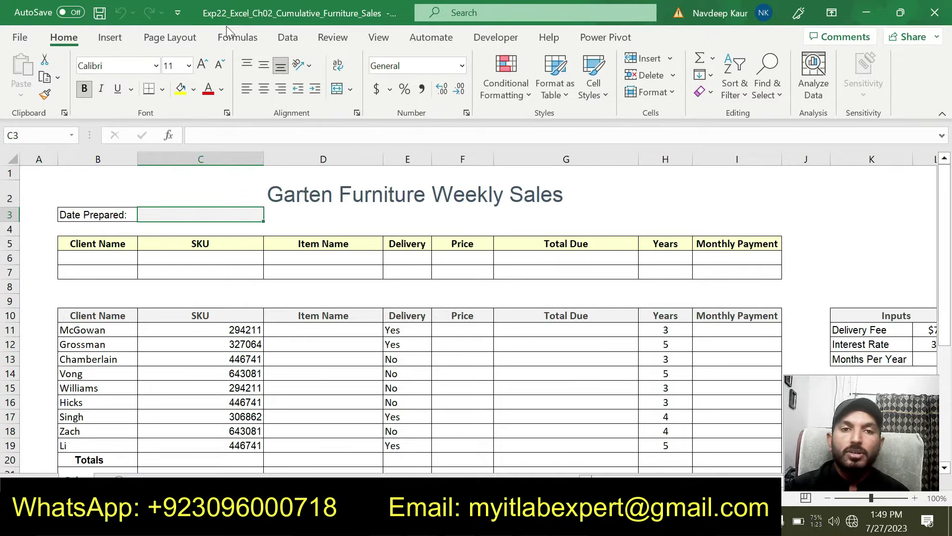
pyautogui.click(234, 38)
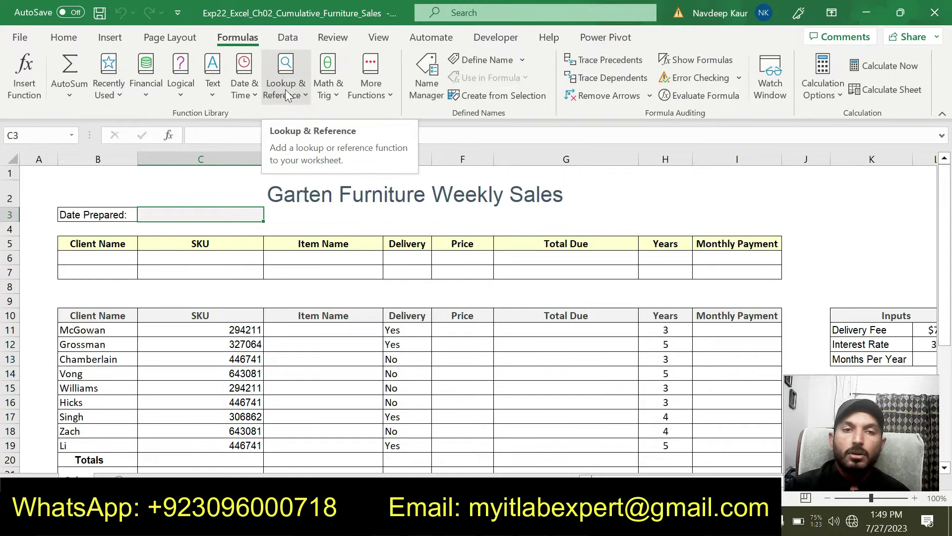
pyautogui.click(250, 91)
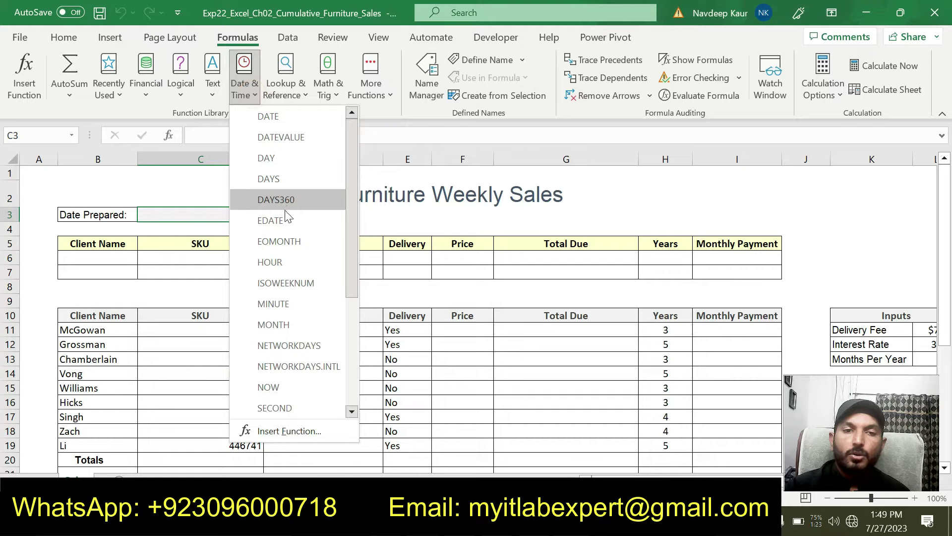
pyautogui.moveTo(351, 272); pyautogui.dragTo(347, 313)
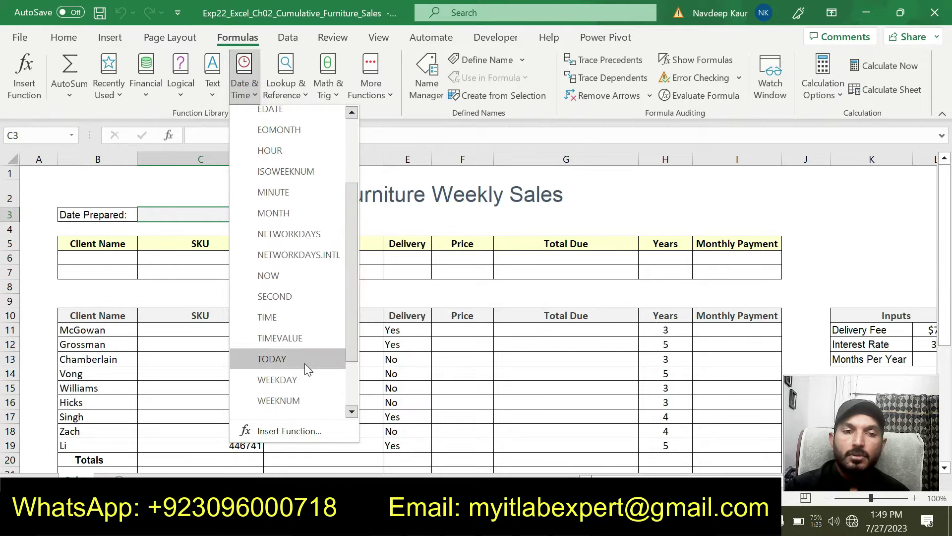
pyautogui.click(305, 363)
pyautogui.click(614, 235)
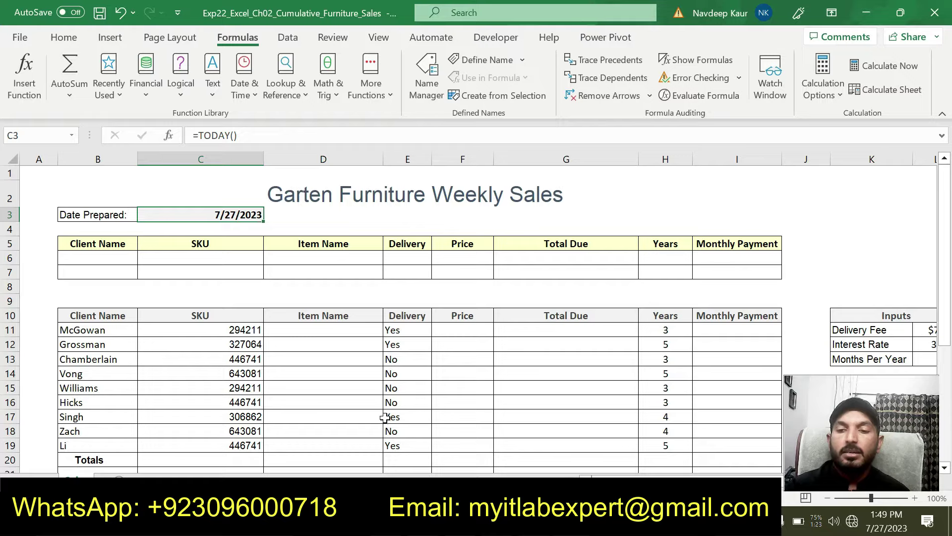
# Step: Format C3's date as Long Date, showing Thursday, July 27, 2023
pyautogui.click(63, 38)
pyautogui.click(462, 64)
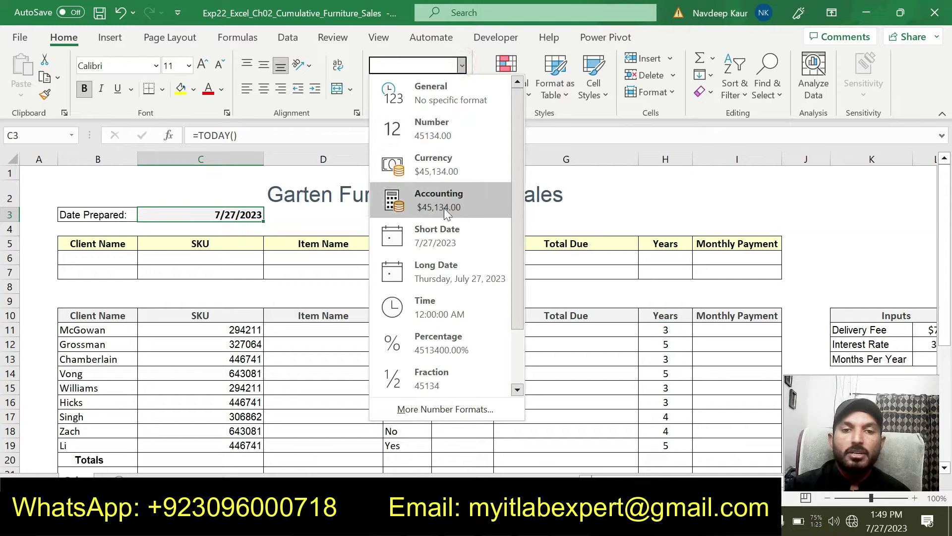
pyautogui.click(441, 266)
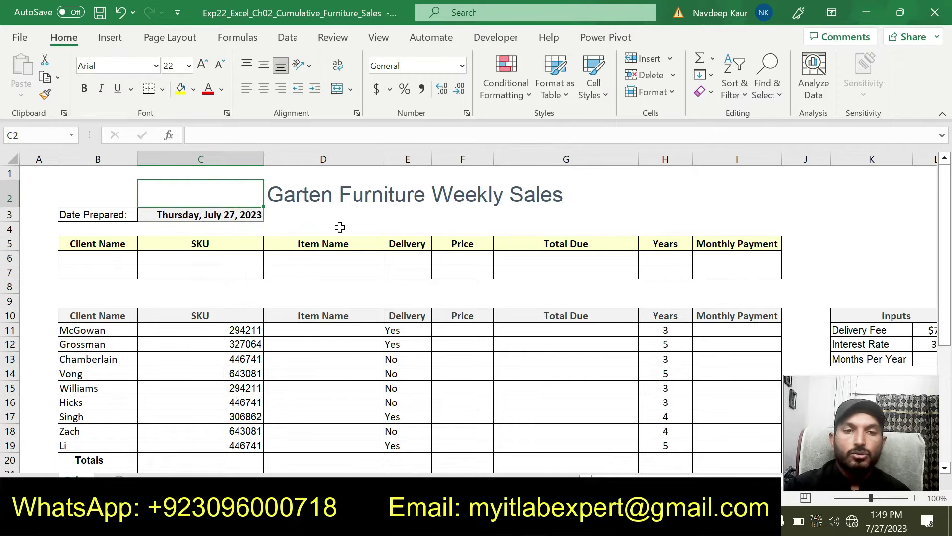
pyautogui.click(320, 214)
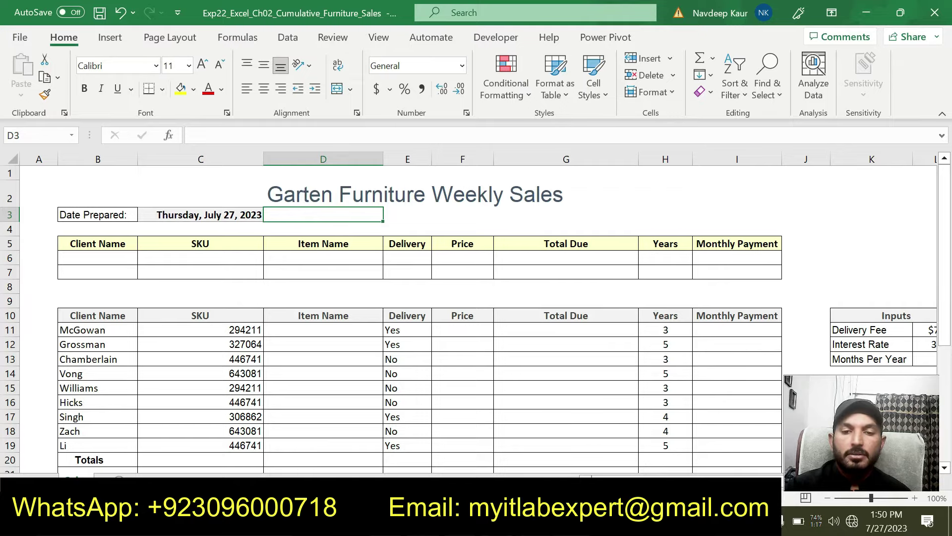
pyautogui.click(536, 426)
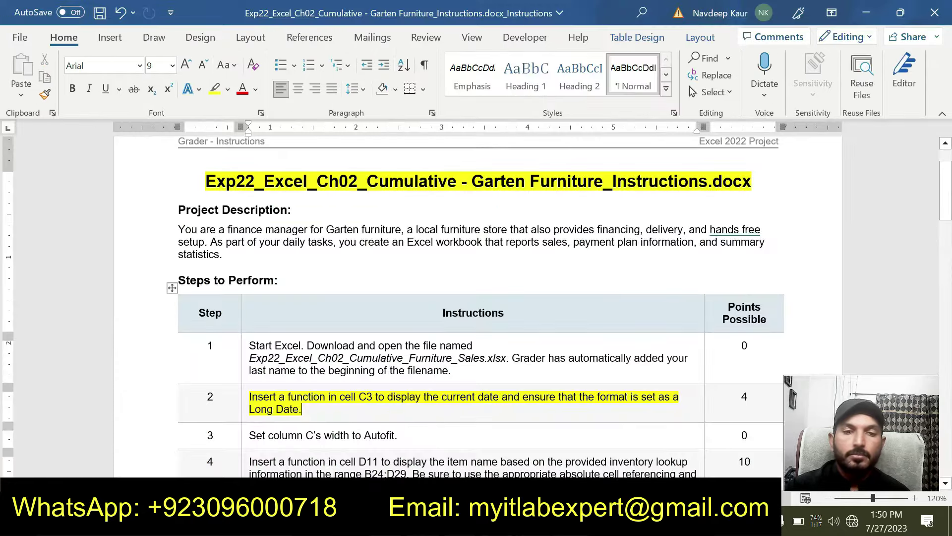
# Step: Move the yellow highlight from Step 2 to Step 3's autofit-column-C instruction
pyautogui.moveTo(318, 410); pyautogui.dragTo(249, 396)
pyautogui.click(319, 396)
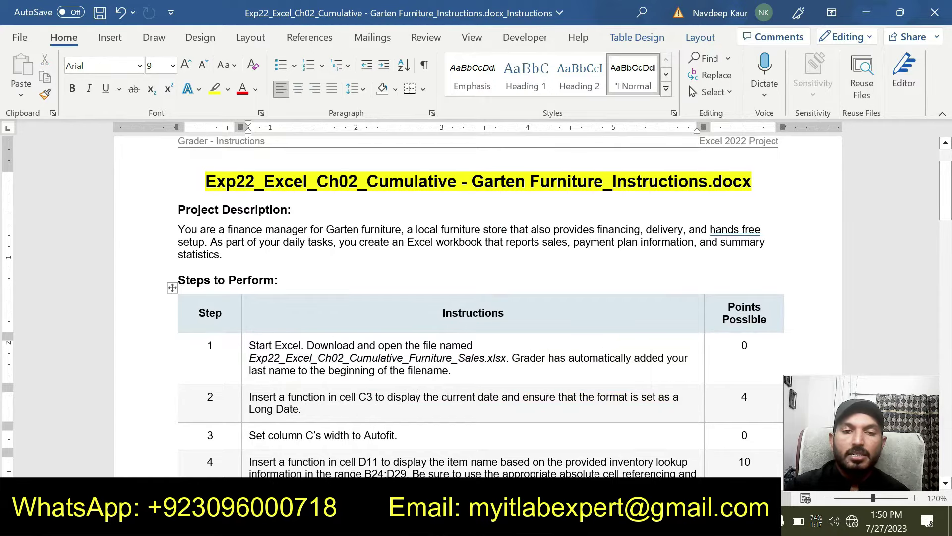
pyautogui.moveTo(397, 437); pyautogui.dragTo(249, 435)
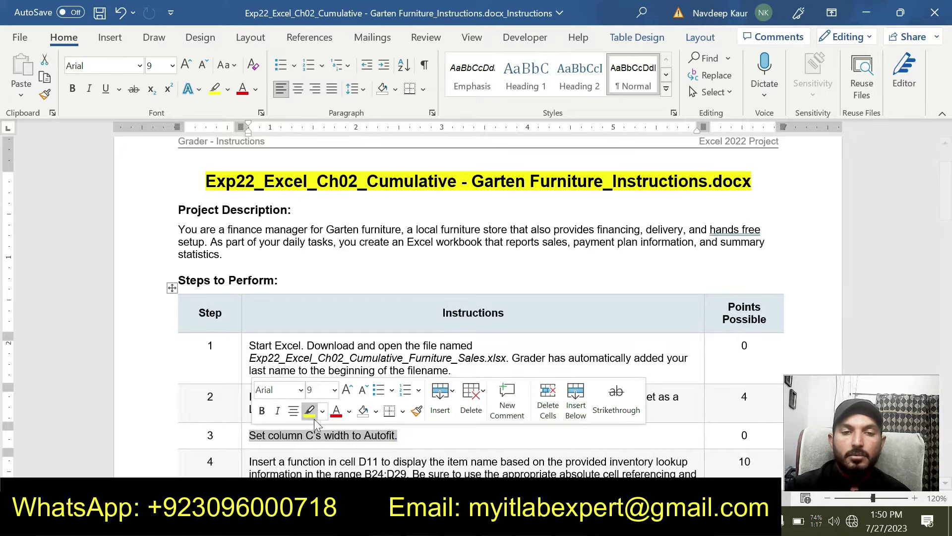
pyautogui.click(310, 411)
pyautogui.click(426, 436)
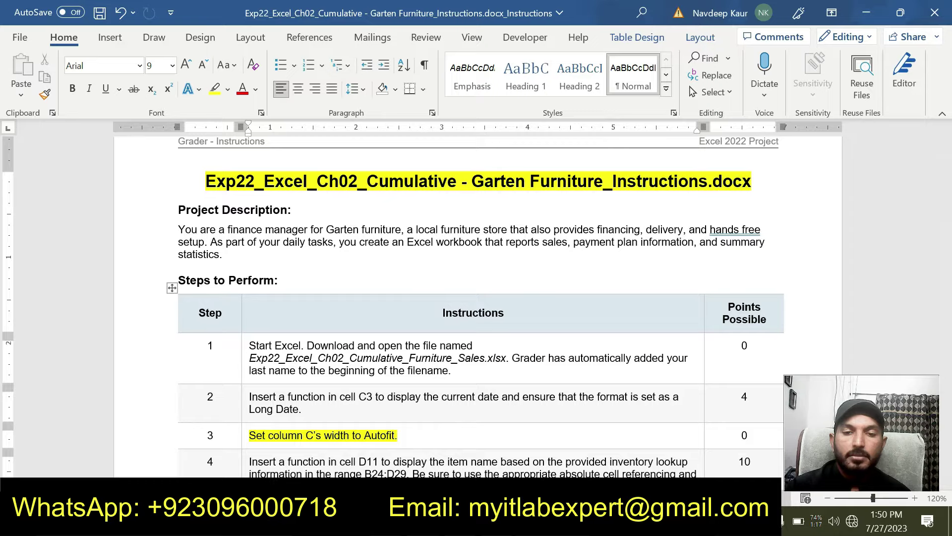
pyautogui.hotkey('alt', 'Tab')
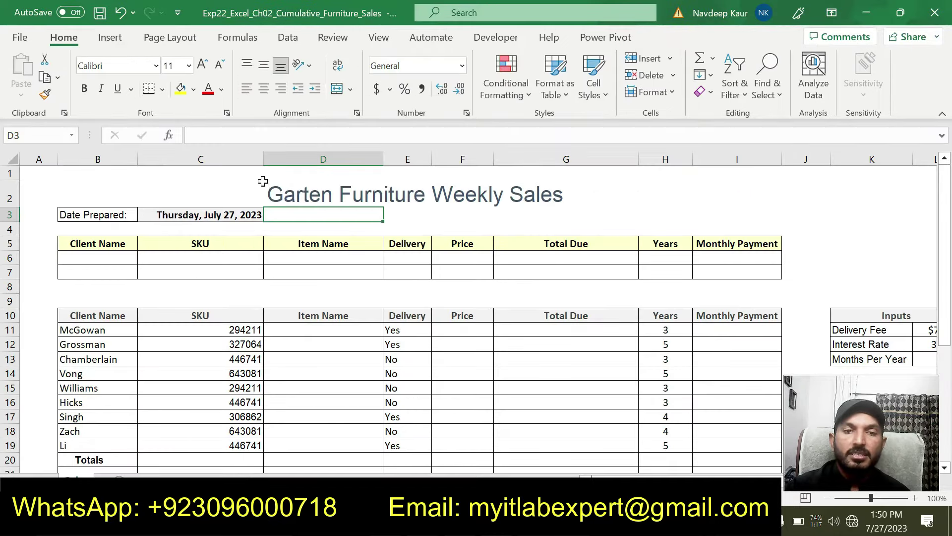
# Step: AutoFit column C to the width of the Long Date in C3
pyautogui.doubleClick(263, 157)
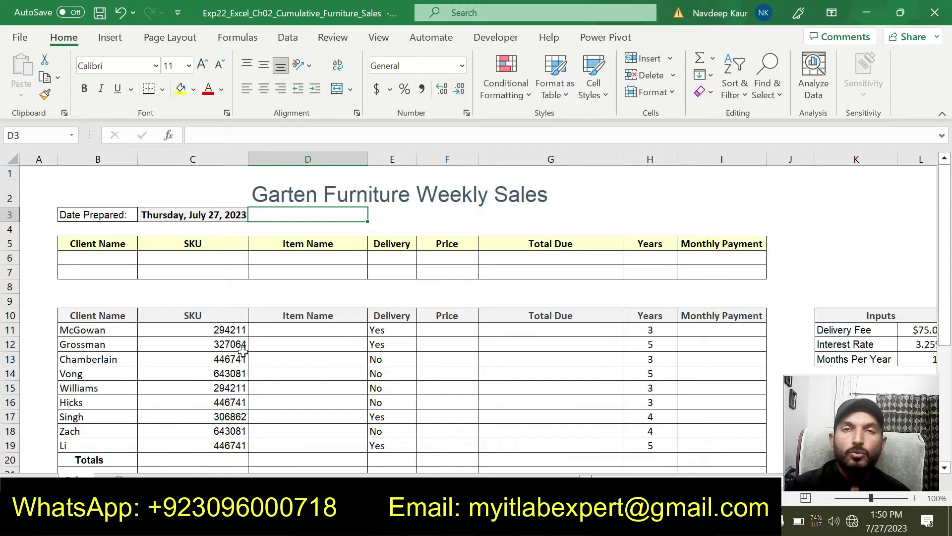
pyautogui.click(319, 296)
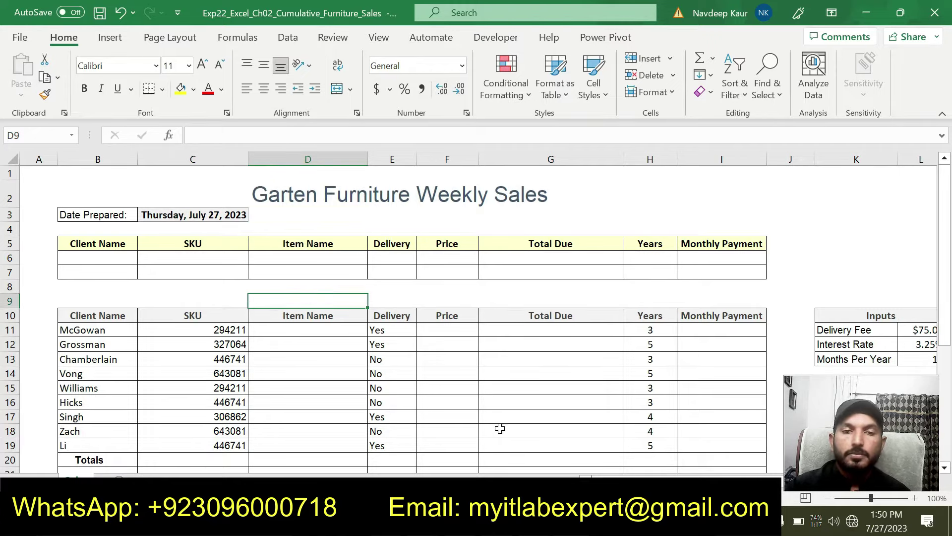
pyautogui.hotkey('alt', 'Tab')
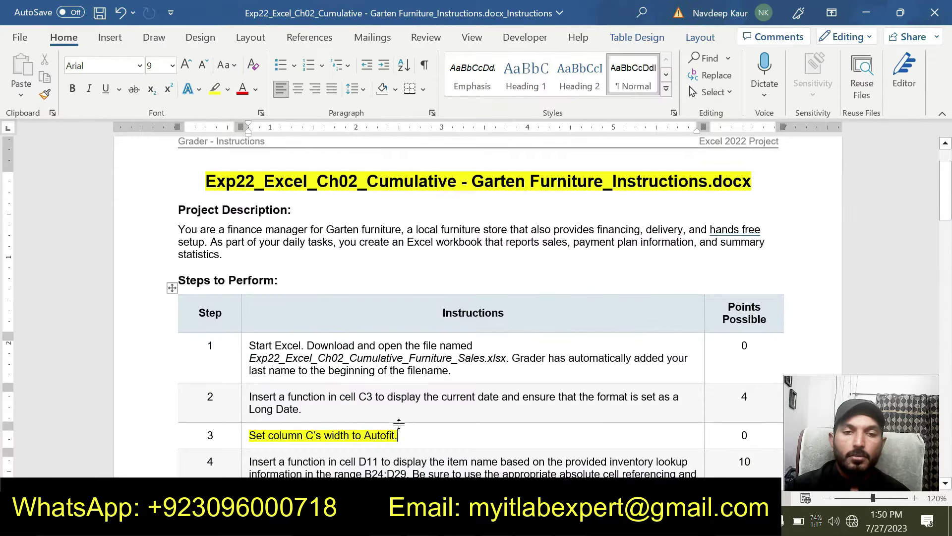
# Step: Remove Step 3's highlight and highlight Step 4's VLOOKUP instruction for D11 in yellow
pyautogui.moveTo(398, 435); pyautogui.dragTo(248, 435)
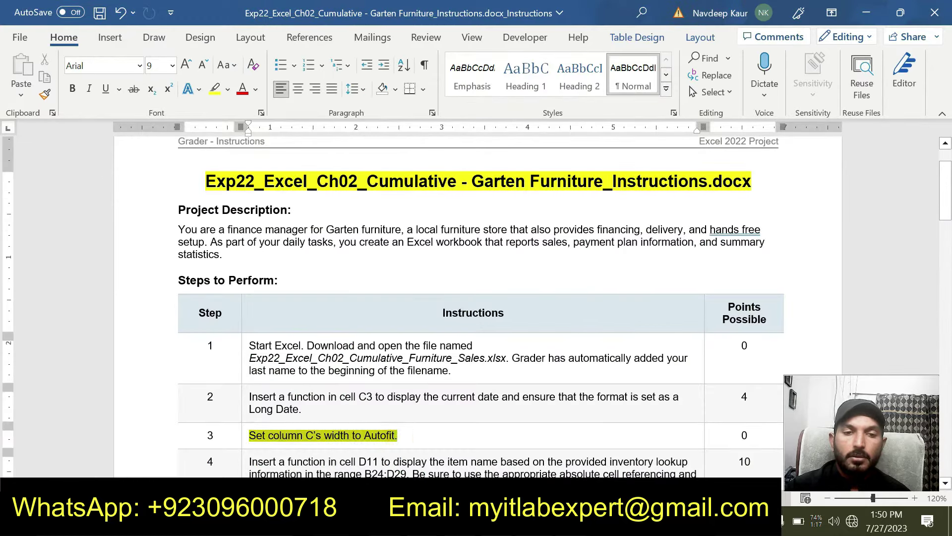
pyautogui.click(315, 427)
pyautogui.scroll(-3, 422, 451)
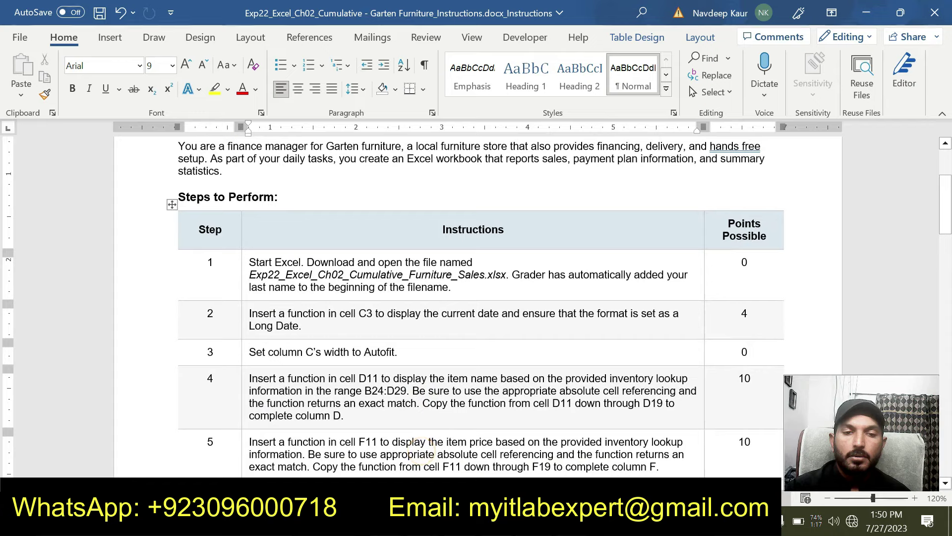
pyautogui.moveTo(347, 415); pyautogui.dragTo(249, 378)
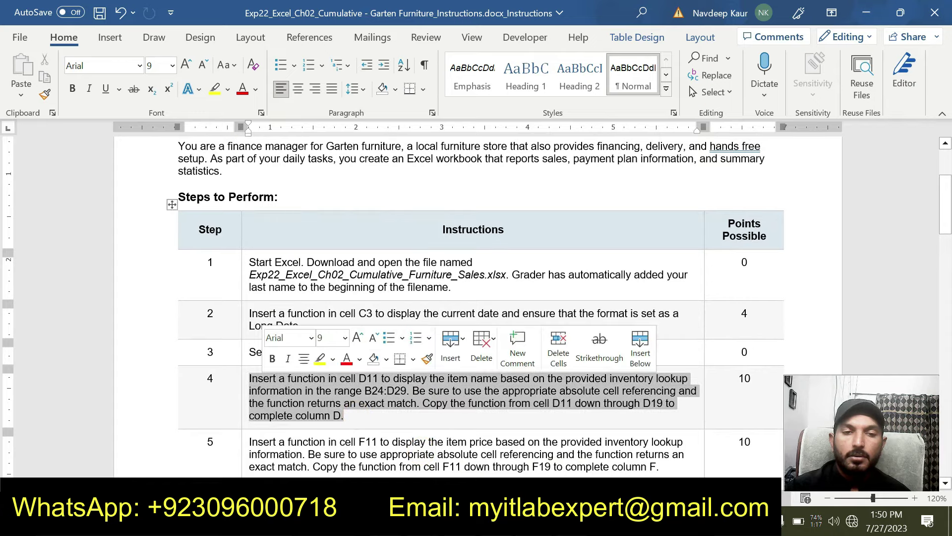
pyautogui.click(320, 359)
pyautogui.click(377, 409)
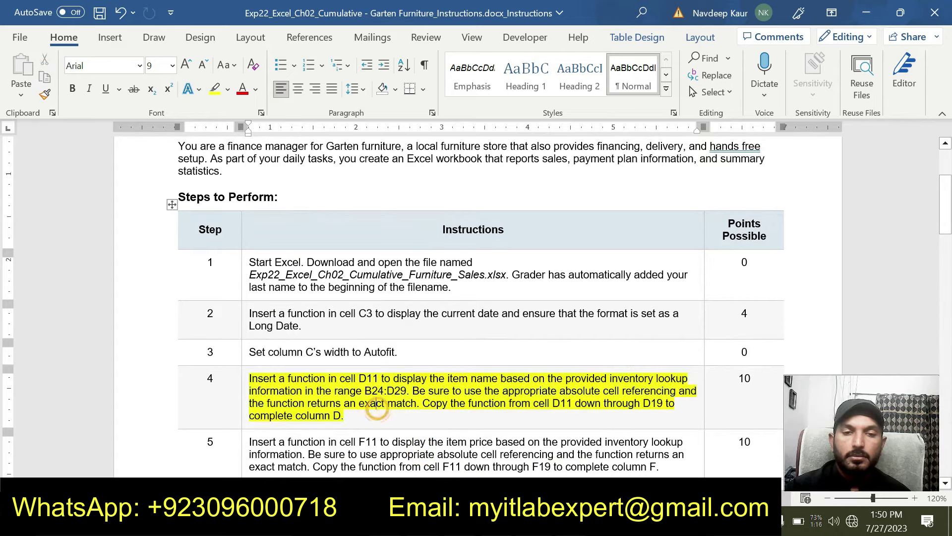
# Step: Reread the item-name lookup step in Word before returning to the Excel workbook
pyautogui.scroll(2, 367, 421)
pyautogui.scroll(4, 363, 420)
pyautogui.scroll(-3, 363, 420)
pyautogui.scroll(1, 363, 421)
pyautogui.scroll(-2, 364, 420)
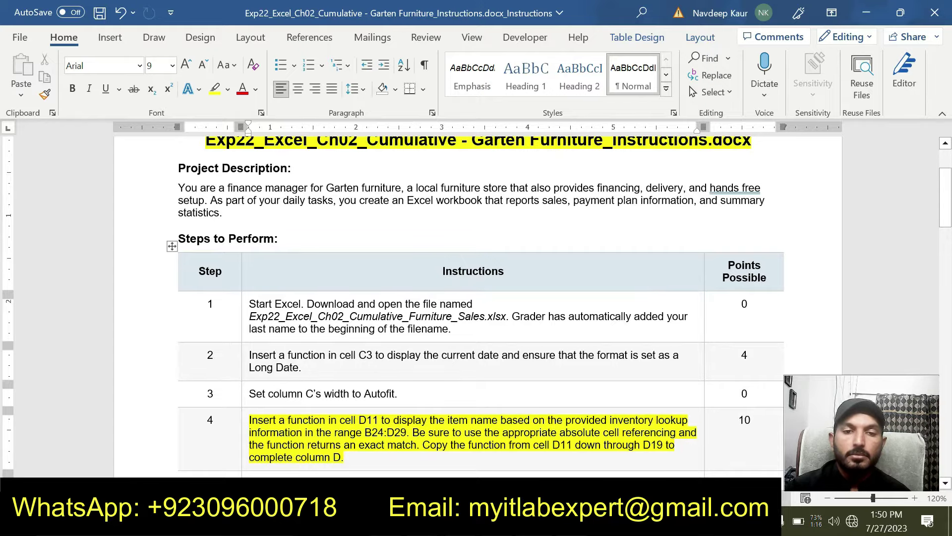
pyautogui.scroll(1, 476, 307)
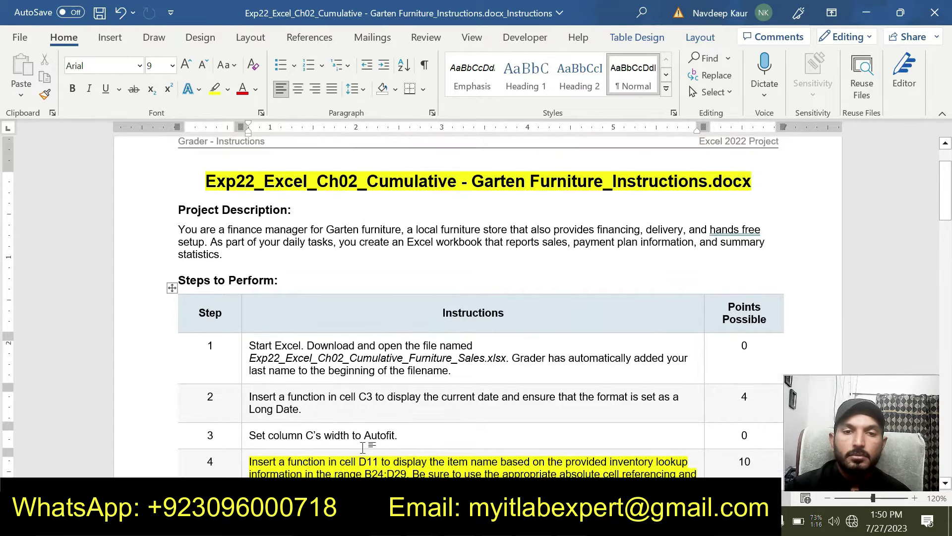
pyautogui.scroll(-1, 476, 308)
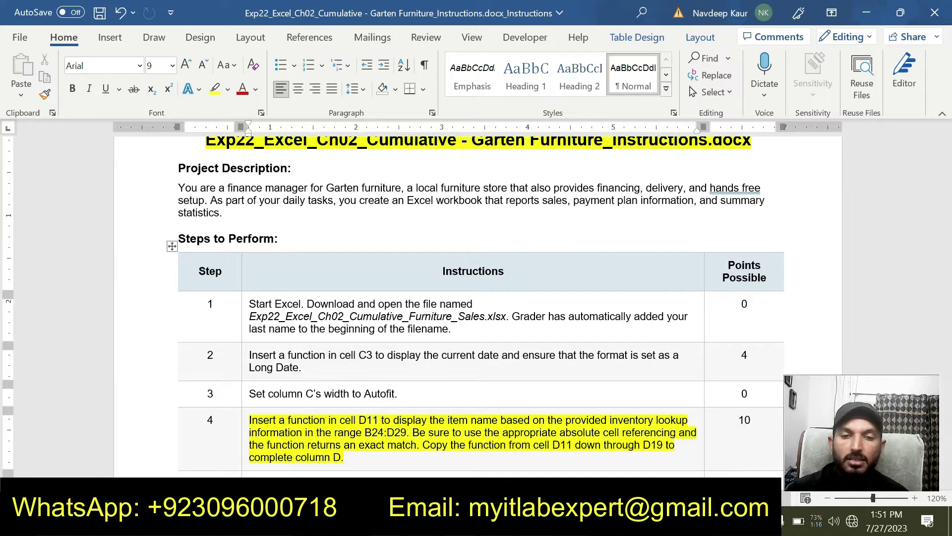
pyautogui.hotkey('alt', 'Tab')
pyautogui.scroll(-5, 190, 329)
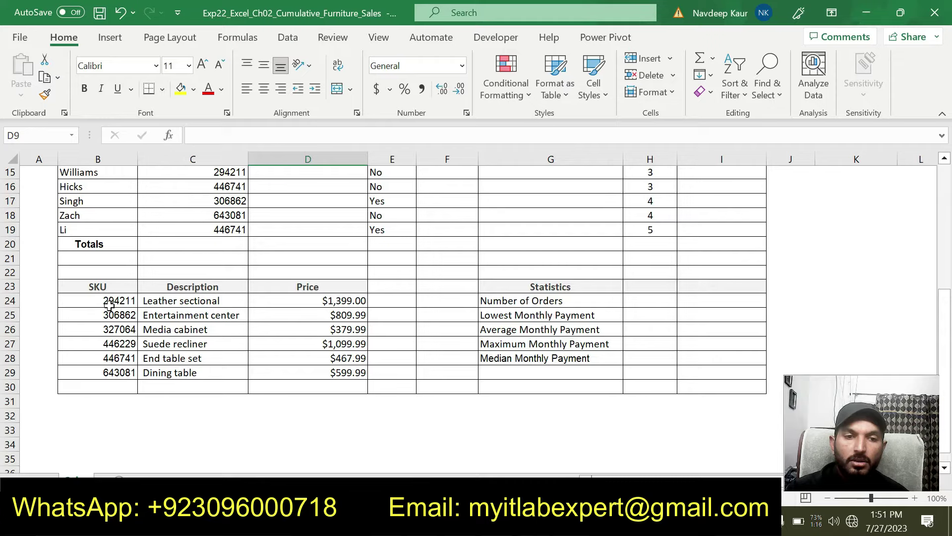
# Step: Select the inventory lookup table B24:D29 to inspect it, then pick cell D11
pyautogui.moveTo(93, 292); pyautogui.dragTo(359, 378)
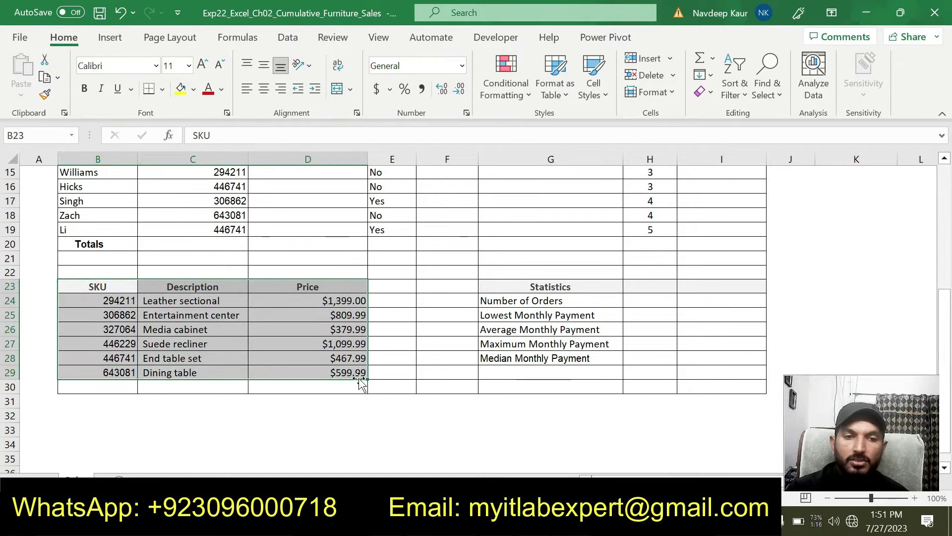
pyautogui.moveTo(108, 300); pyautogui.dragTo(335, 371)
pyautogui.scroll(3, 394, 411)
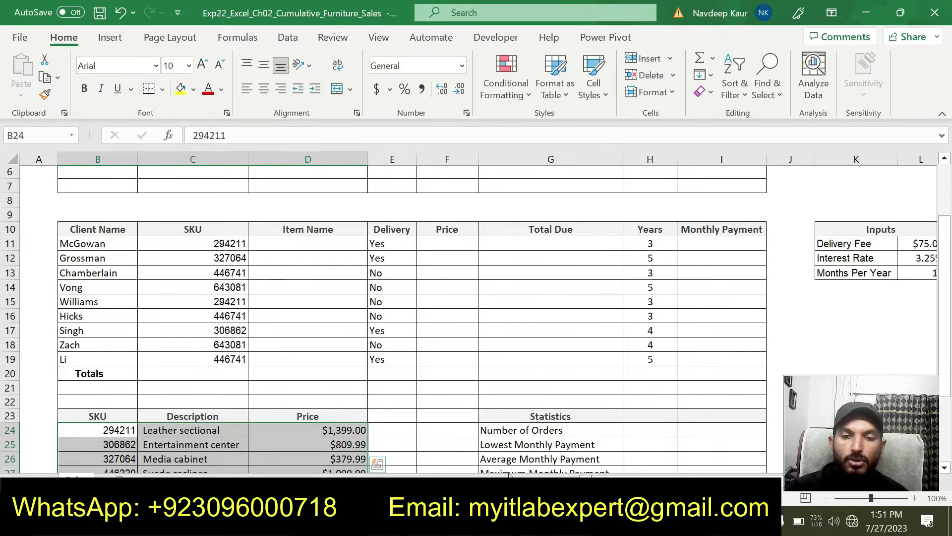
pyautogui.hotkey('alt', 'Tab')
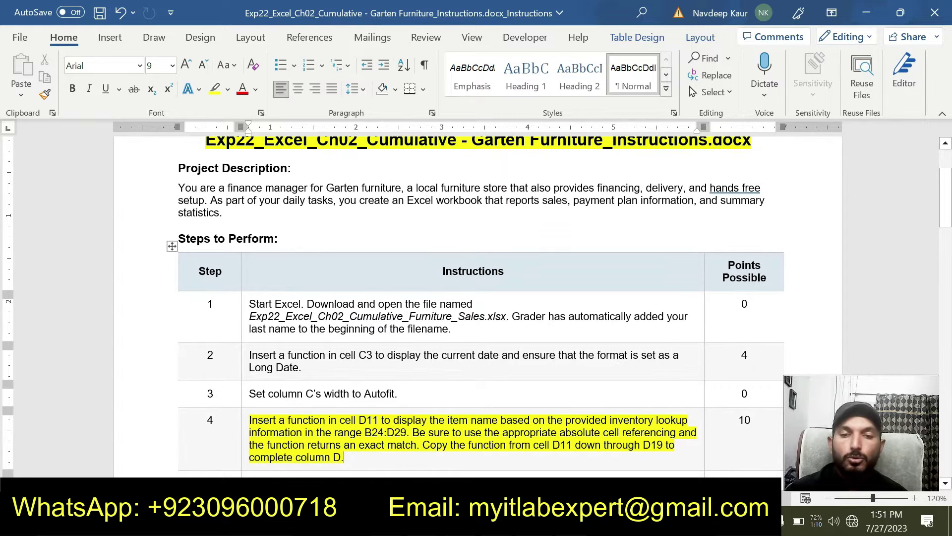
pyautogui.click(570, 436)
pyautogui.scroll(1, 289, 324)
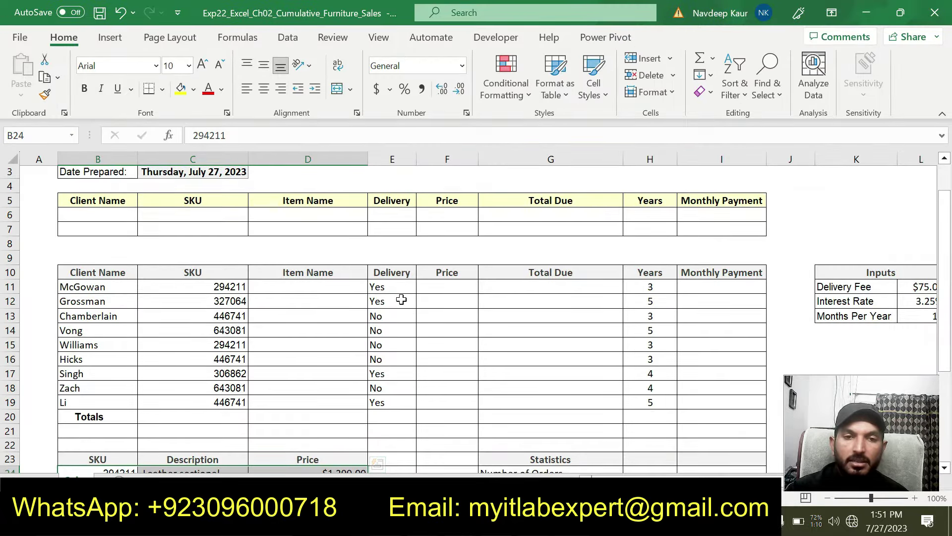
pyautogui.click(308, 288)
# Step: Compare the order SKUs in C11:C19 with the lookup table, then select D11
pyautogui.scroll(-2, 309, 289)
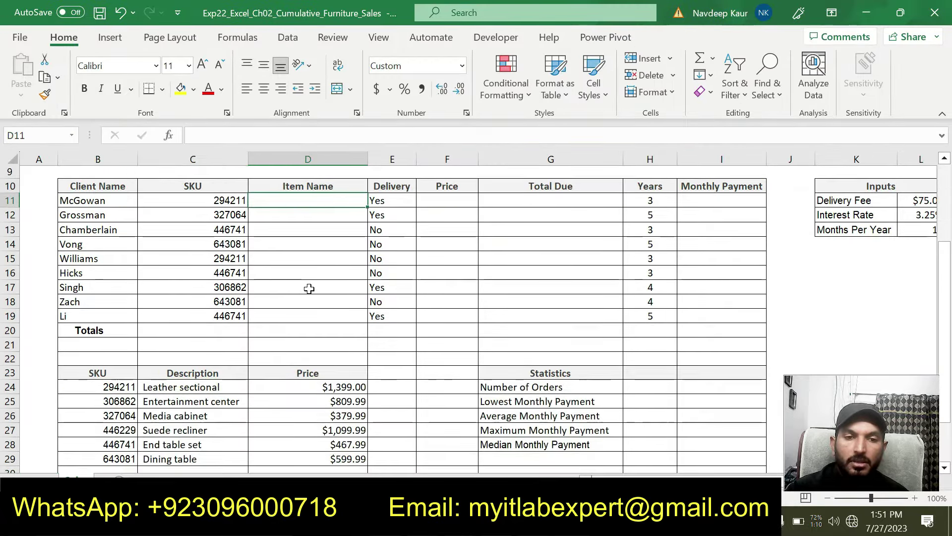
pyautogui.scroll(-2, 309, 288)
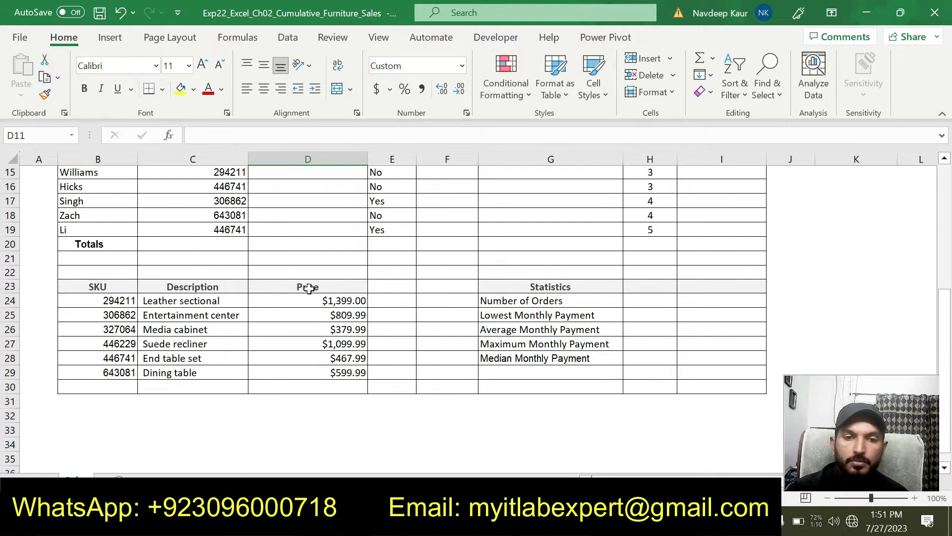
pyautogui.scroll(4, 309, 289)
pyautogui.scroll(-3, 309, 289)
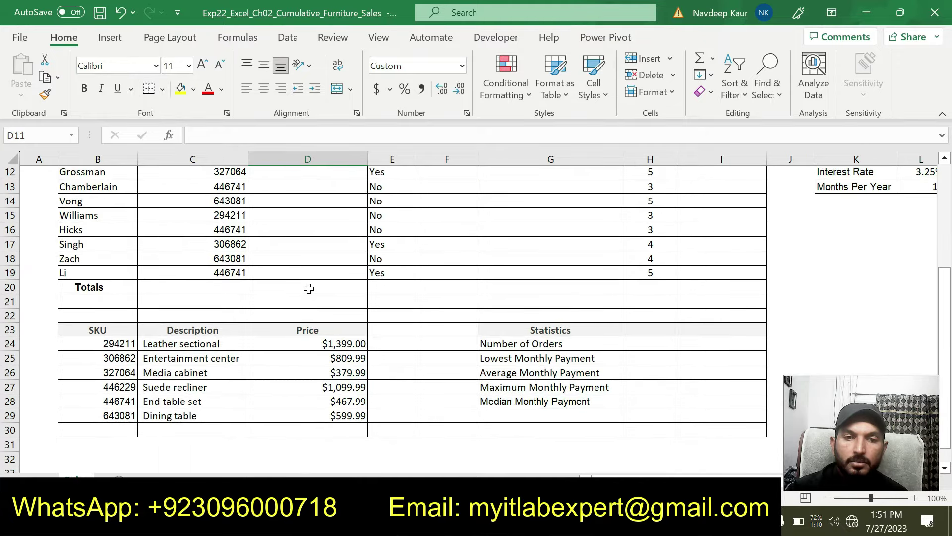
pyautogui.scroll(2, 309, 289)
pyautogui.hotkey('alt', 'Tab')
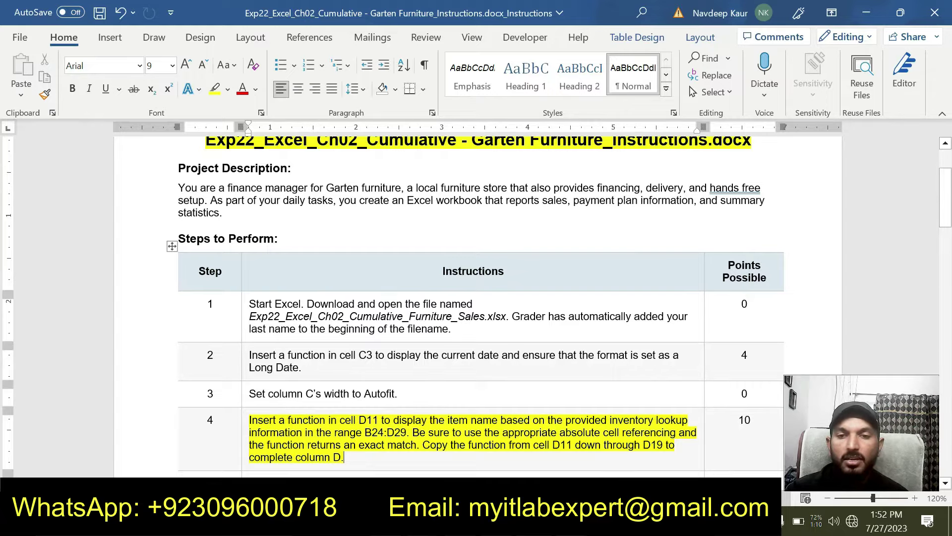
pyautogui.hotkey('alt', 'Tab')
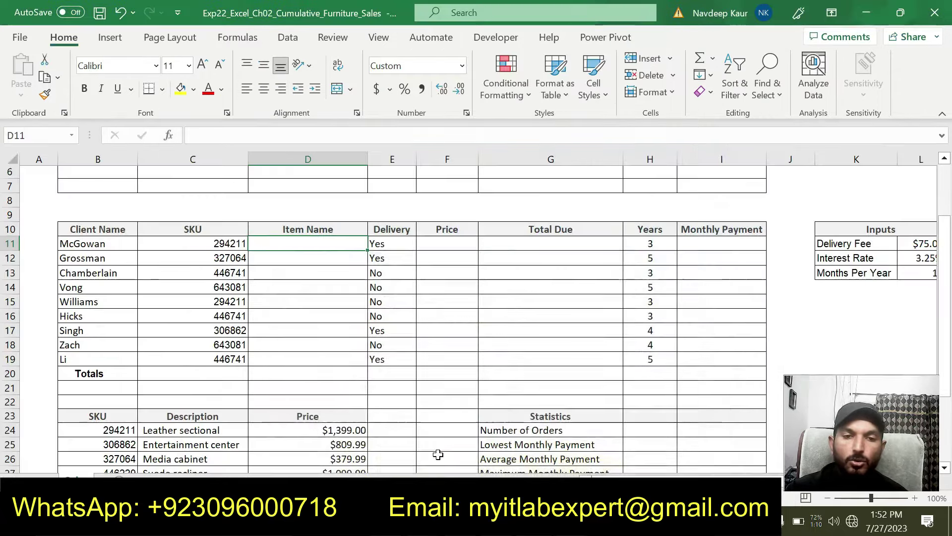
pyautogui.scroll(-2, 436, 453)
pyautogui.moveTo(115, 349); pyautogui.dragTo(352, 419)
pyautogui.scroll(2, 372, 423)
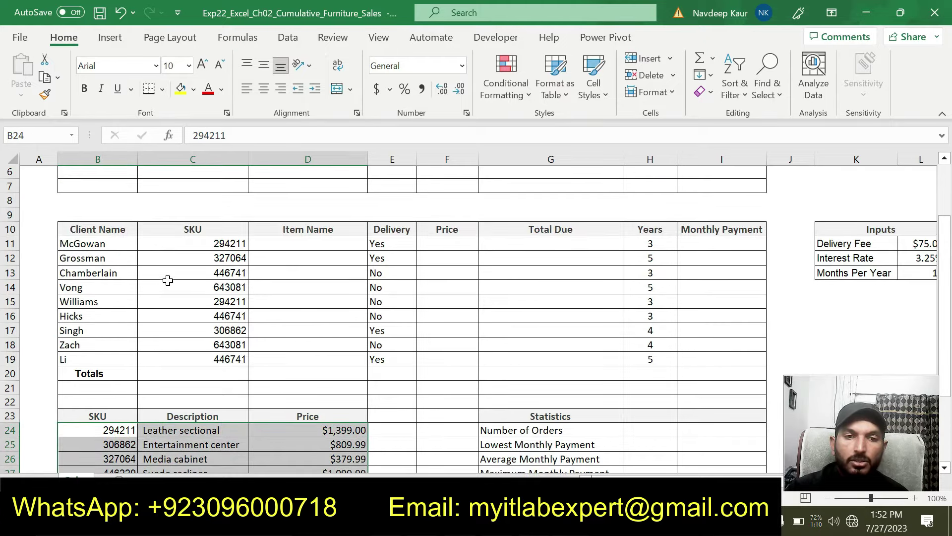
pyautogui.scroll(-1, 197, 253)
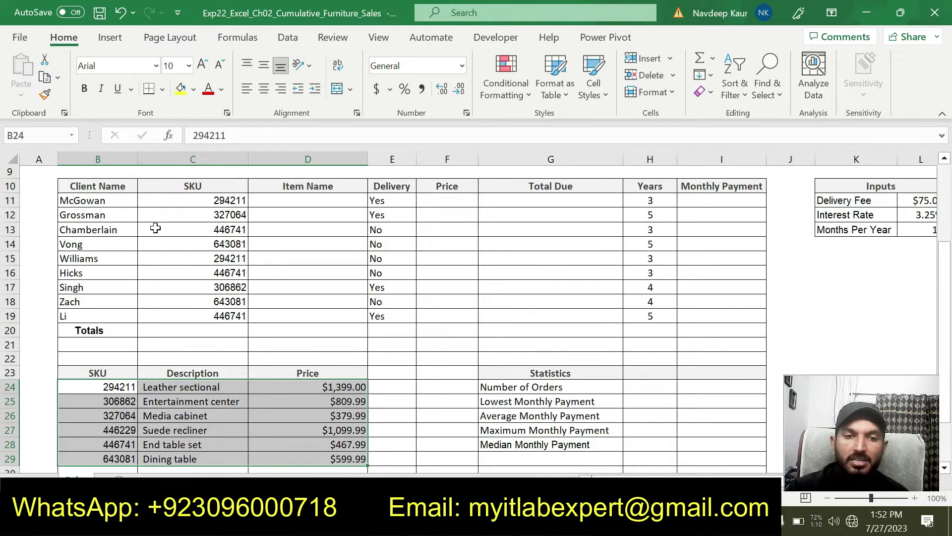
pyautogui.click(212, 200)
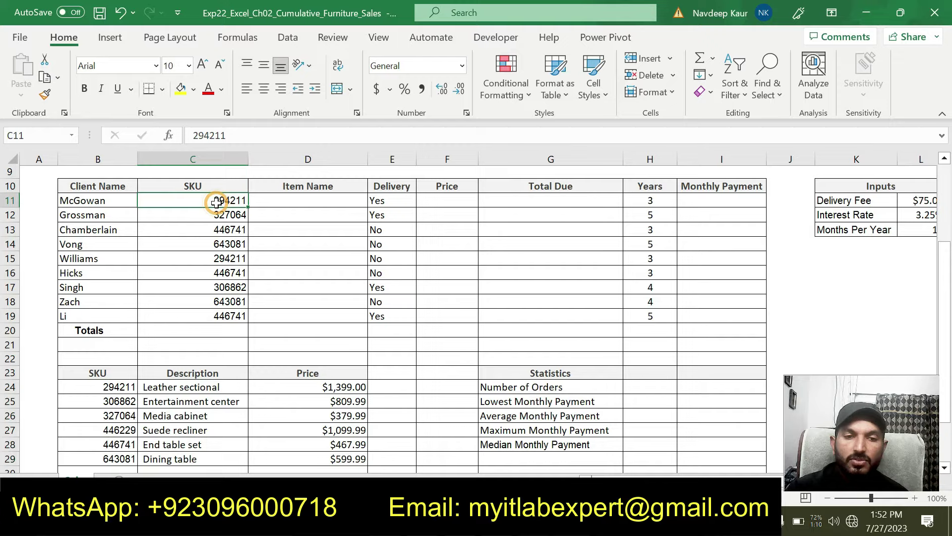
pyautogui.click(124, 389)
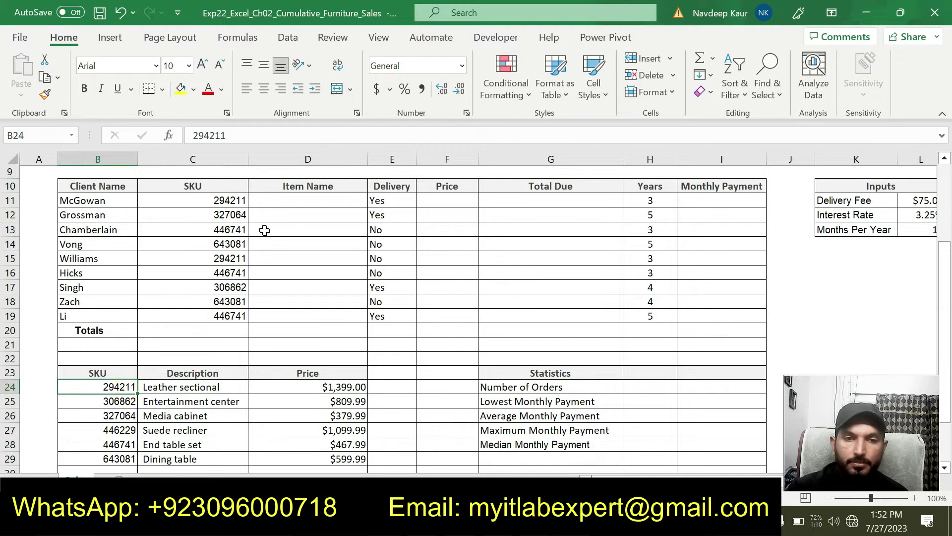
pyautogui.click(295, 200)
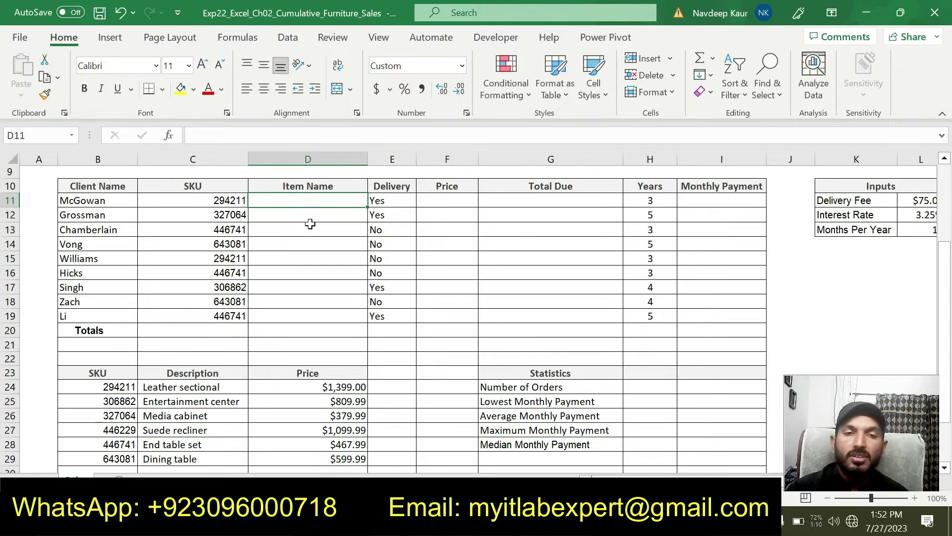
# Step: Start a VLOOKUP in D11 with C11 as the lookup value
pyautogui.click(240, 37)
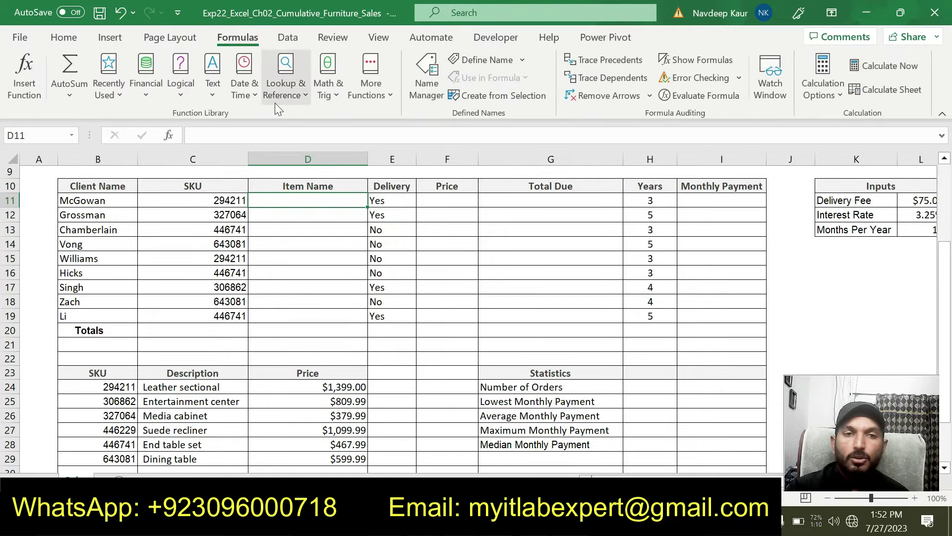
pyautogui.click(305, 96)
pyautogui.scroll(-1, 341, 343)
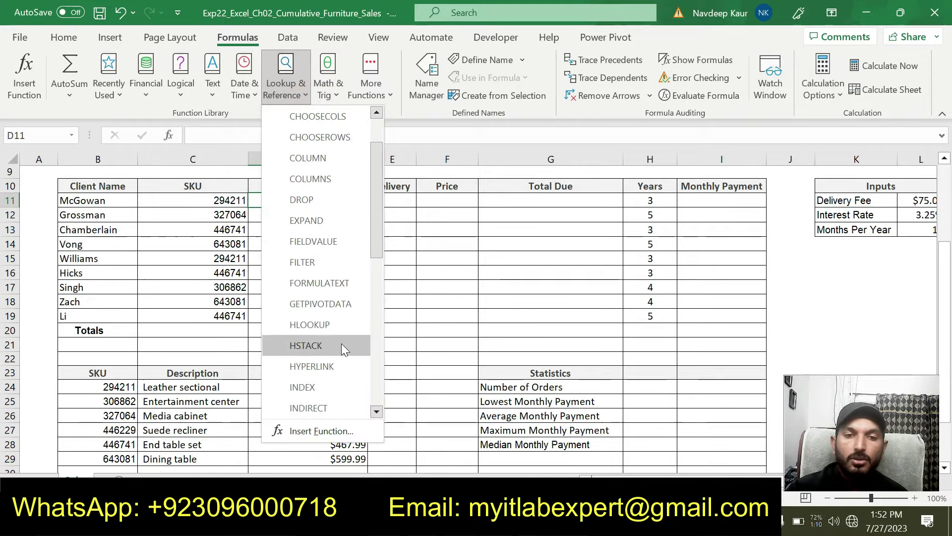
pyautogui.scroll(-6, 342, 347)
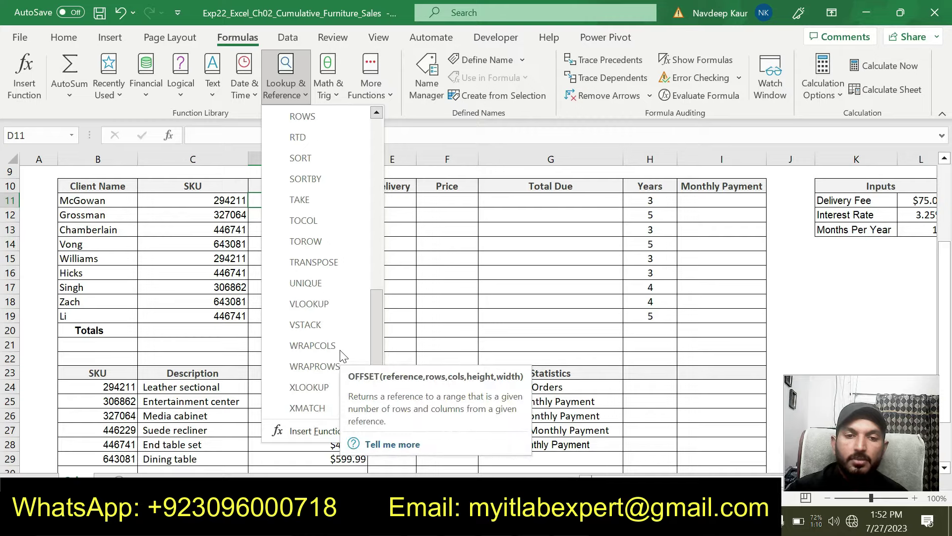
pyautogui.click(325, 301)
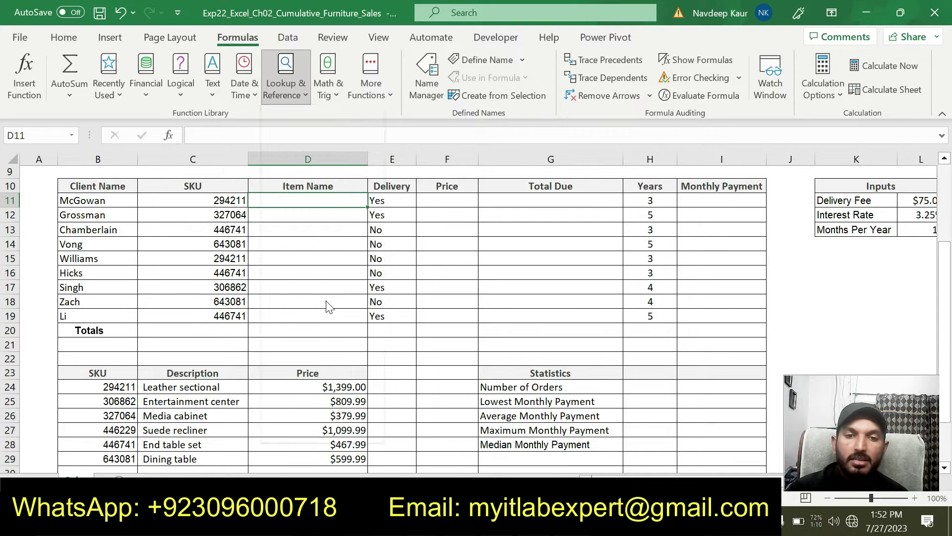
pyautogui.moveTo(493, 76); pyautogui.dragTo(503, 75)
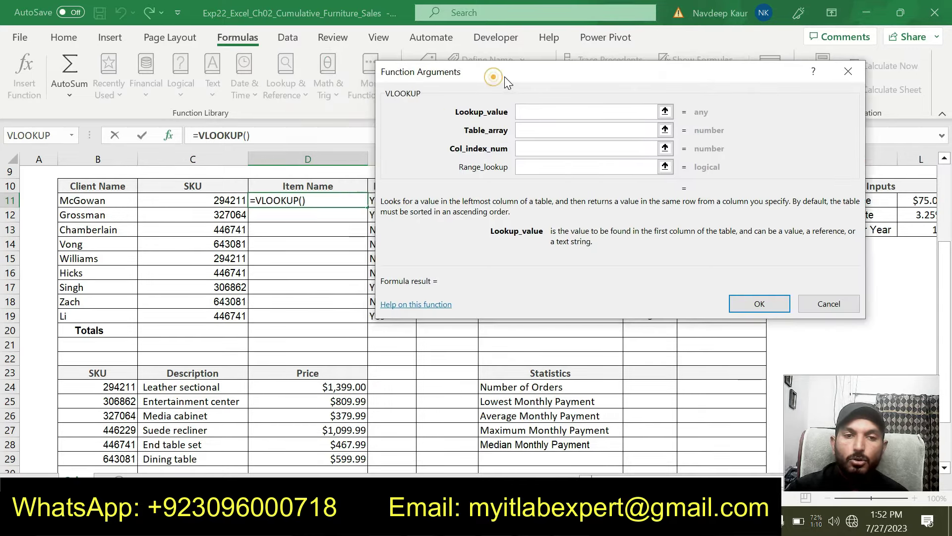
pyautogui.click(215, 201)
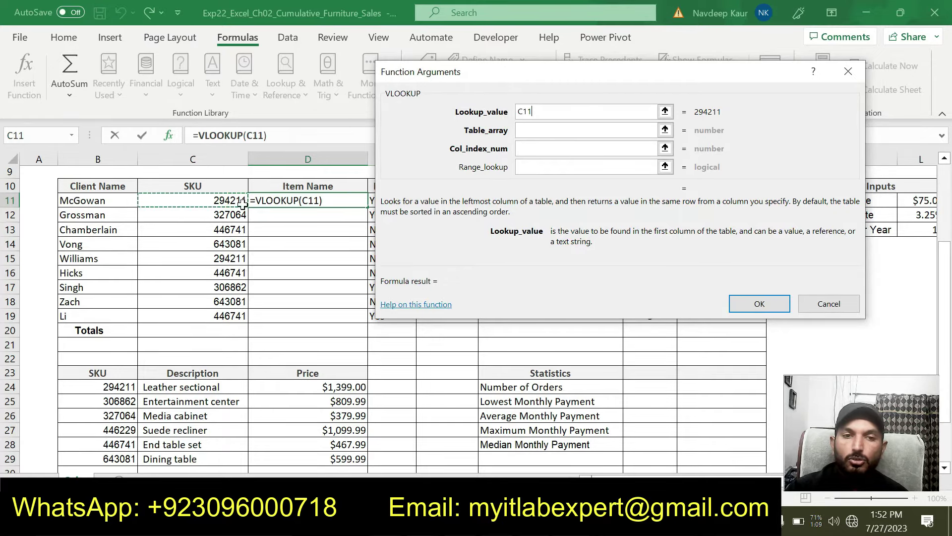
# Step: Set the table array to B$24:D$29, column index 2 and range lookup FALSE
pyautogui.click(542, 135)
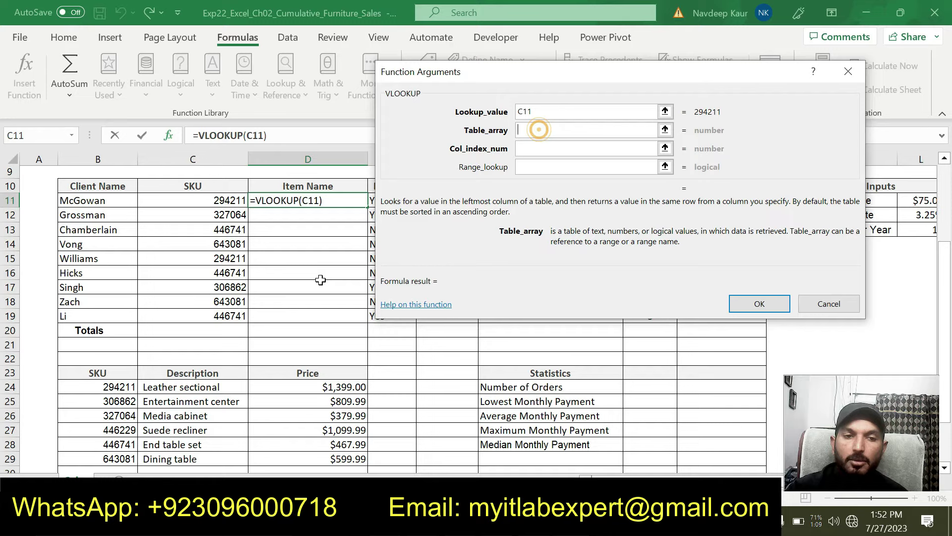
pyautogui.scroll(-1, 319, 276)
pyautogui.moveTo(113, 343); pyautogui.dragTo(350, 415)
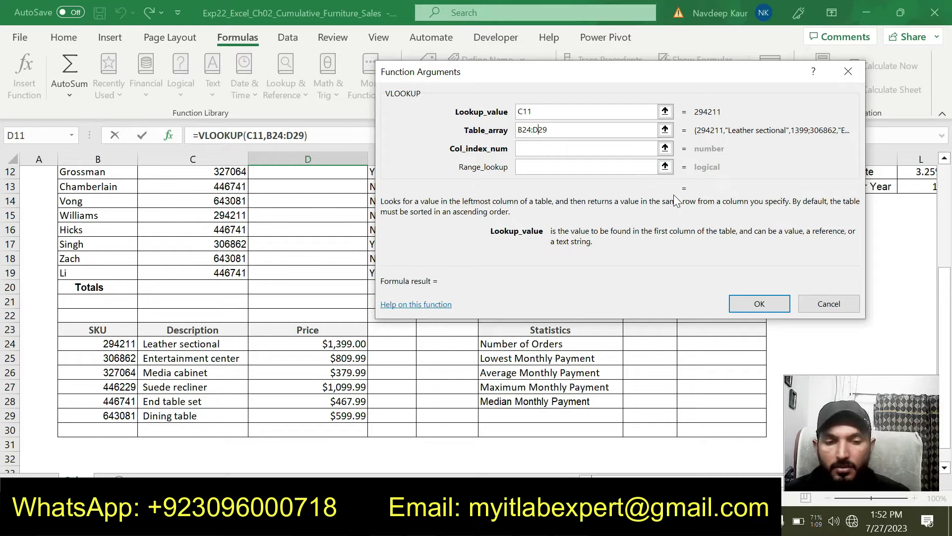
pyautogui.click(536, 130)
pyautogui.write('#')
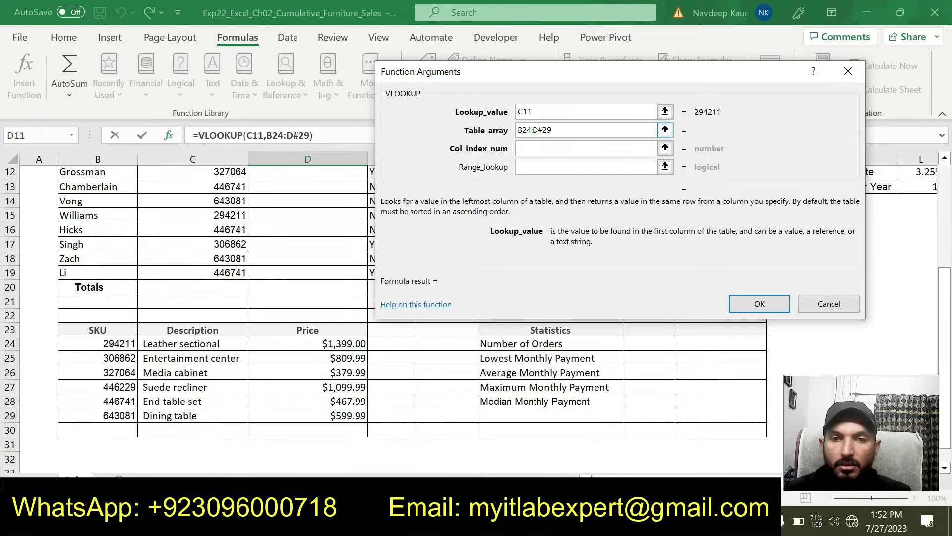
pyautogui.press('BackSpace')
pyautogui.write('$24:D')
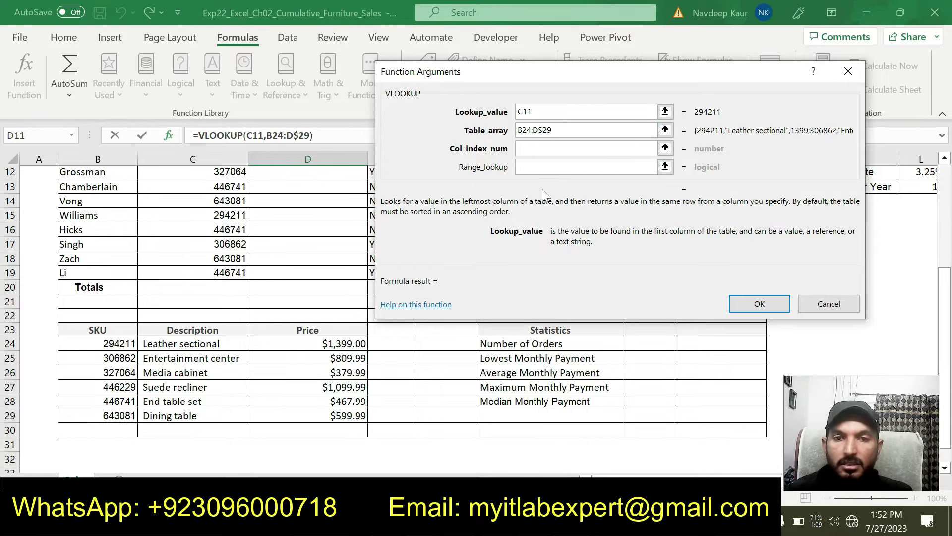
pyautogui.write('$')
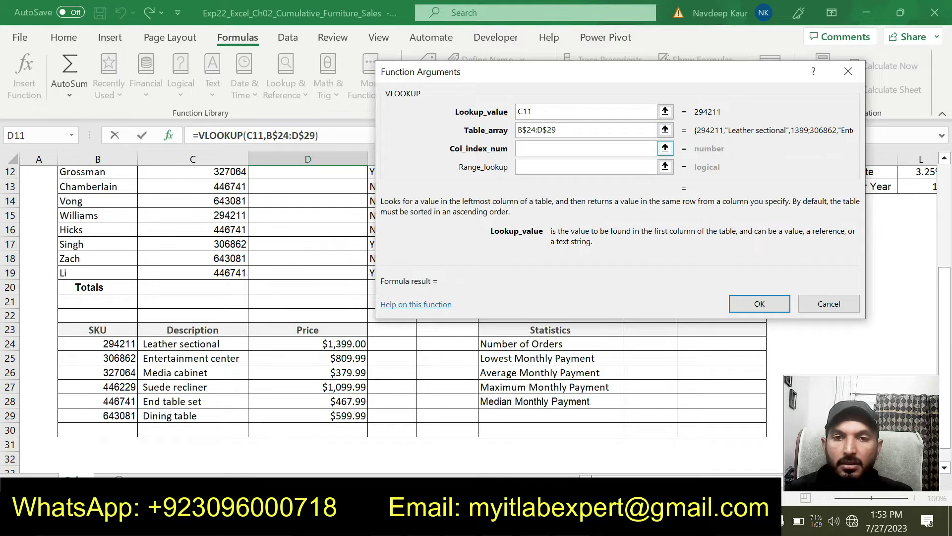
pyautogui.press('Tab')
pyautogui.scroll(1, 263, 336)
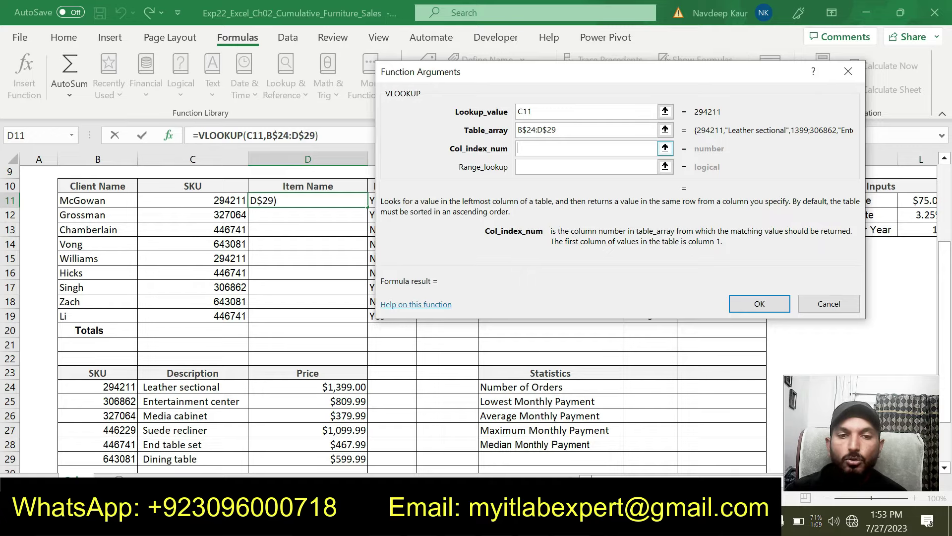
pyautogui.write('2')
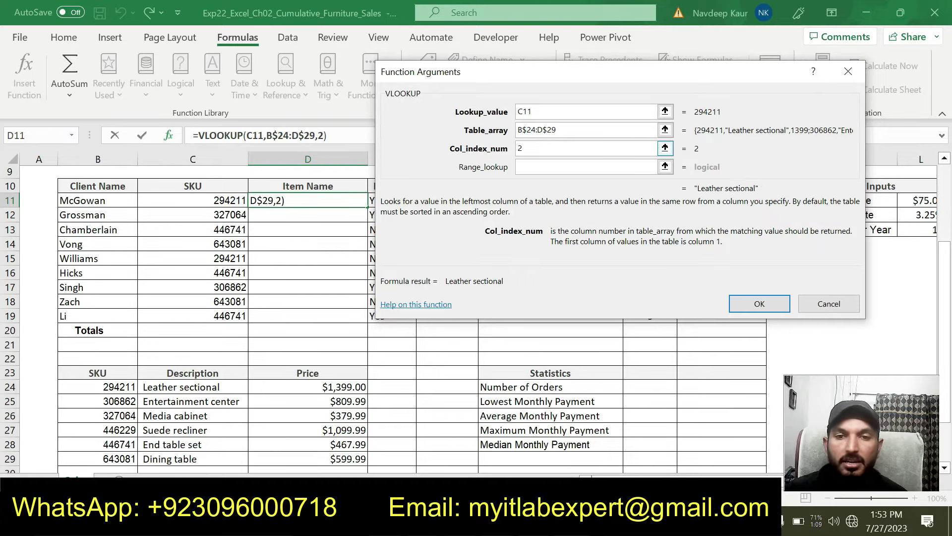
pyautogui.press('Tab')
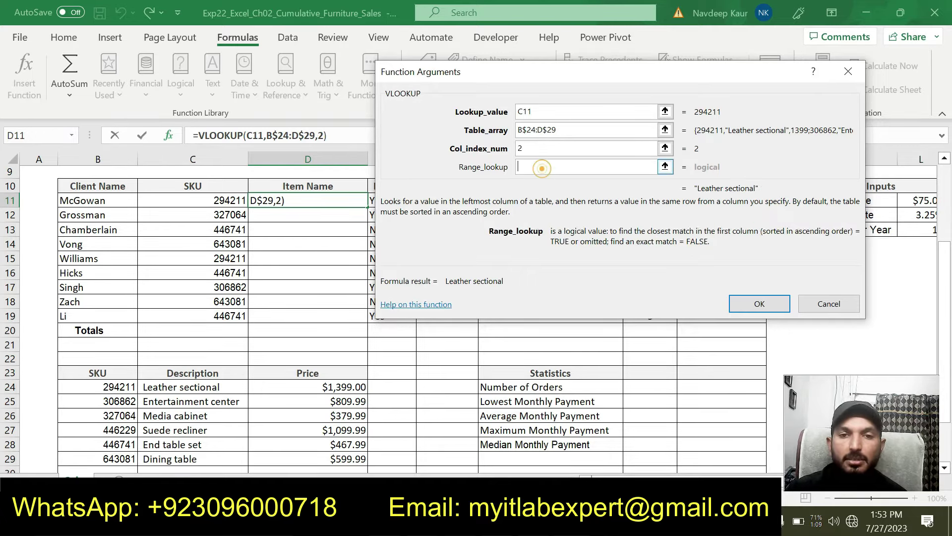
pyautogui.write('FALSE')
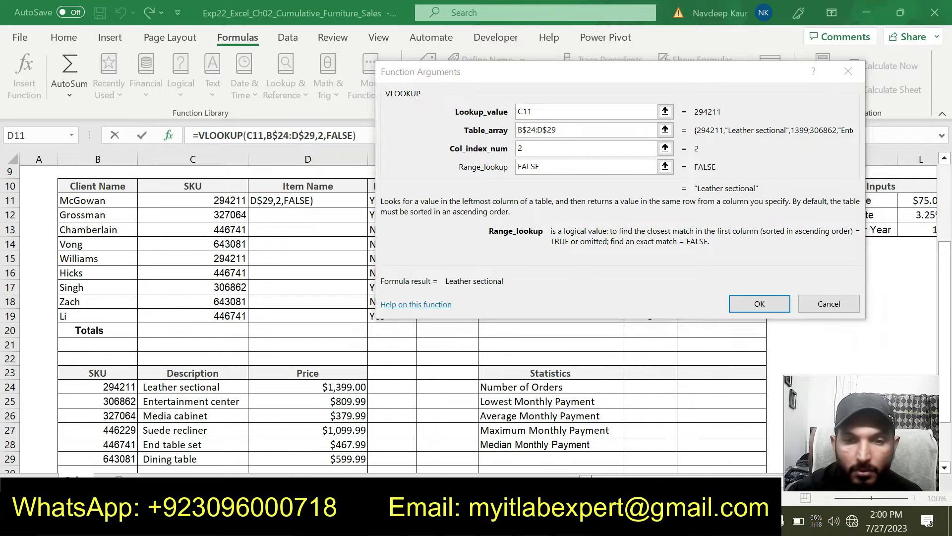
pyautogui.hotkey('alt', 'Tab')
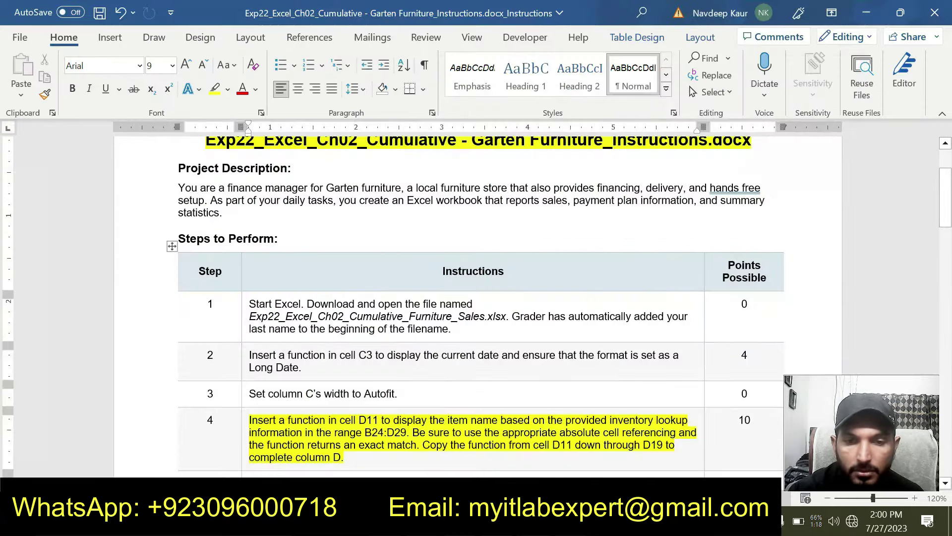
# Step: Confirm the VLOOKUP in D11, showing Leather sectional, and recheck Step 4 in Word
pyautogui.hotkey('alt', 'Tab')
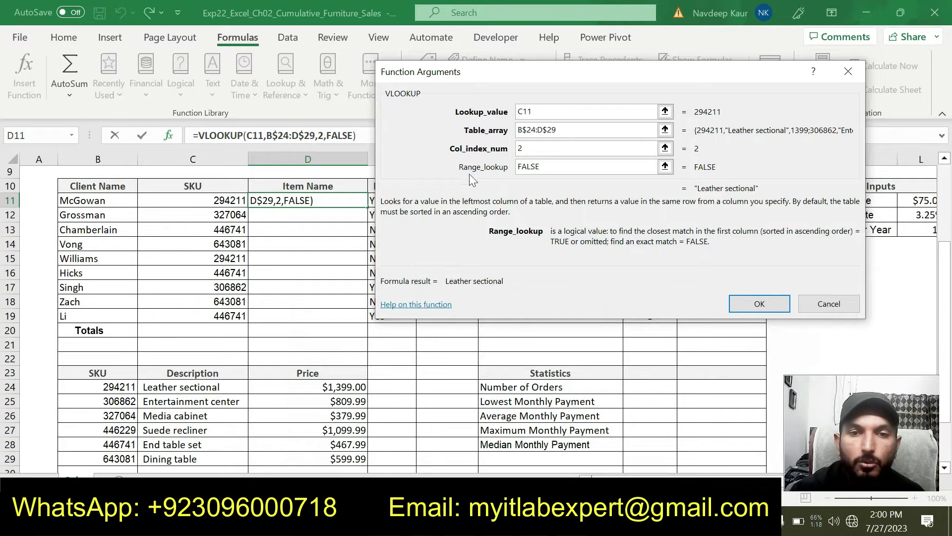
pyautogui.click(744, 304)
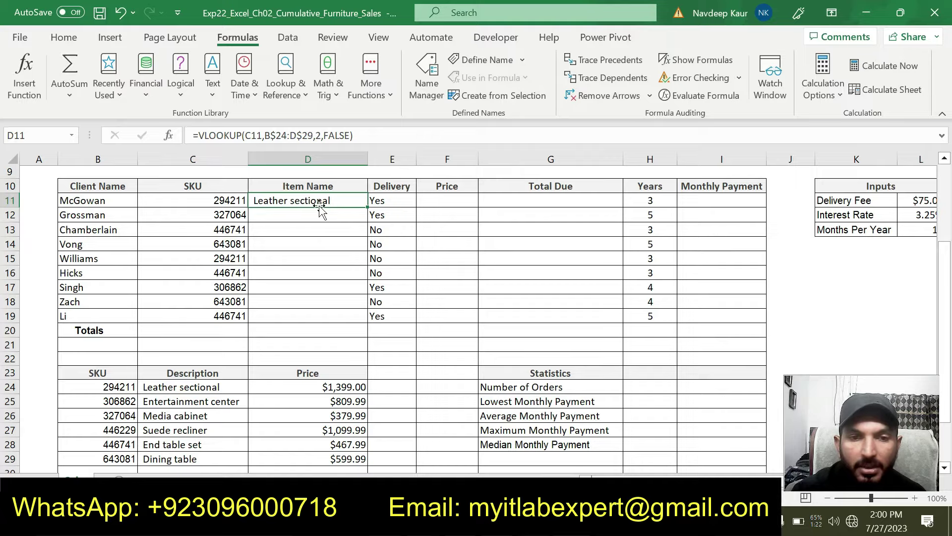
pyautogui.hotkey('alt', 'Tab')
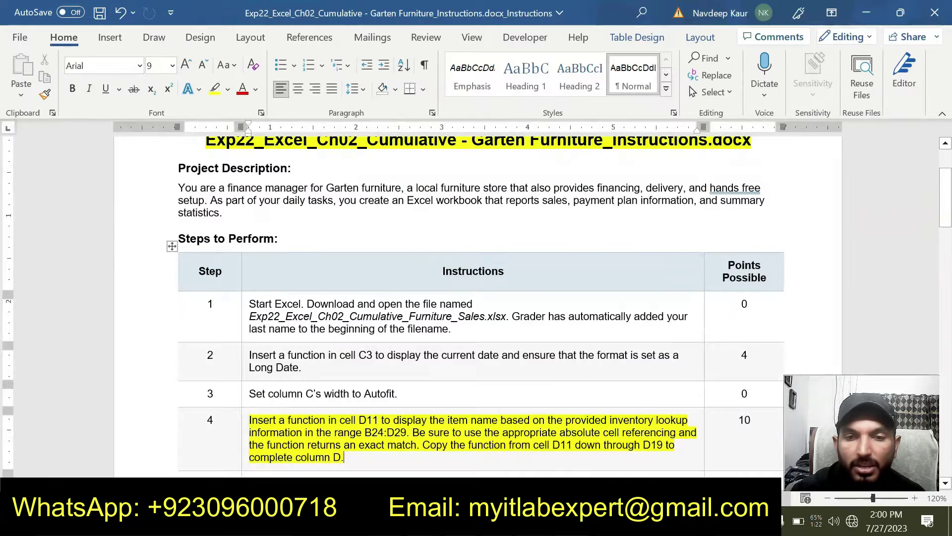
pyautogui.scroll(-1, 476, 306)
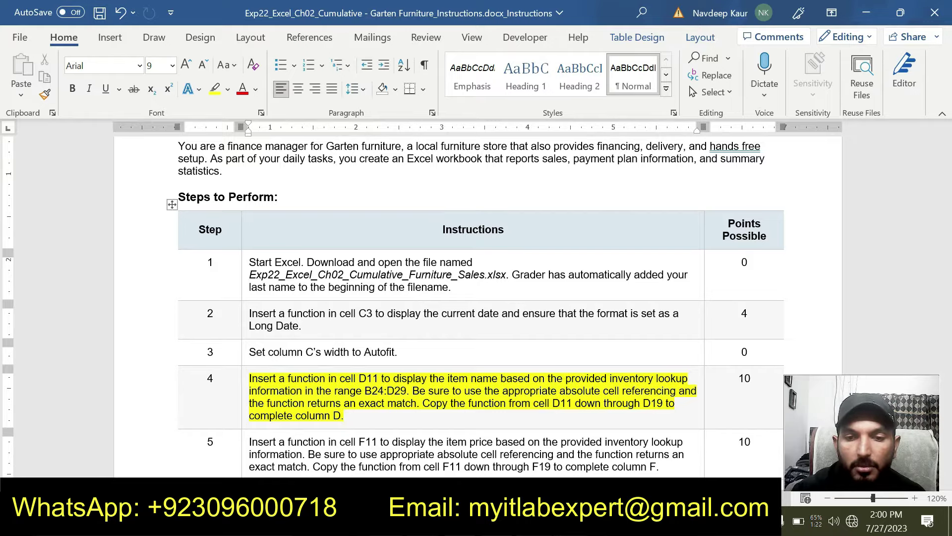
pyautogui.hotkey('alt', 'Tab')
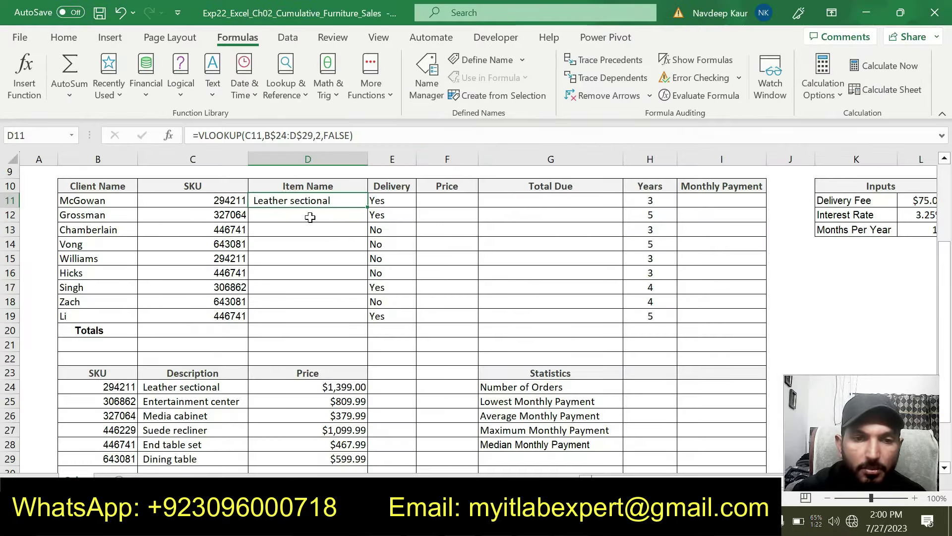
# Step: Fill D11's item-name formula down through D19
pyautogui.moveTo(368, 207); pyautogui.dragTo(356, 323)
pyautogui.click(497, 315)
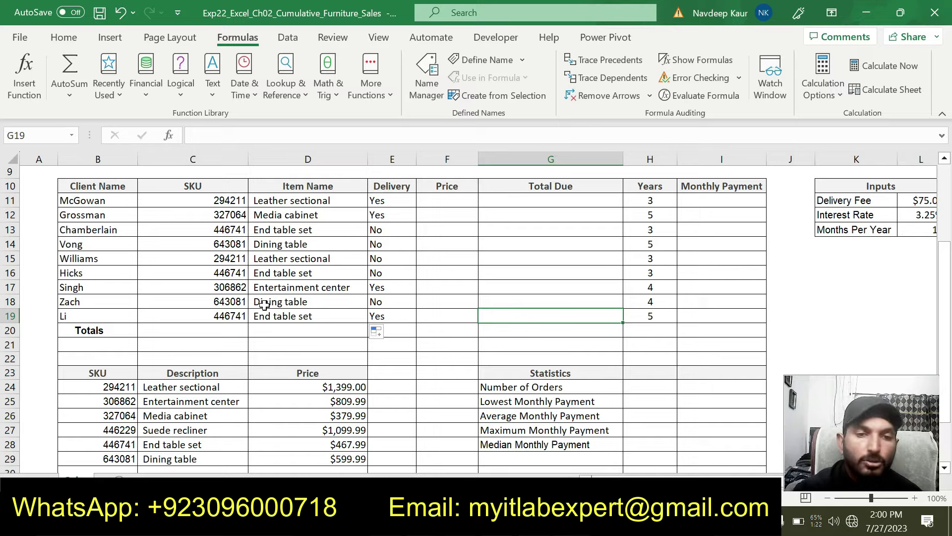
pyautogui.click(232, 292)
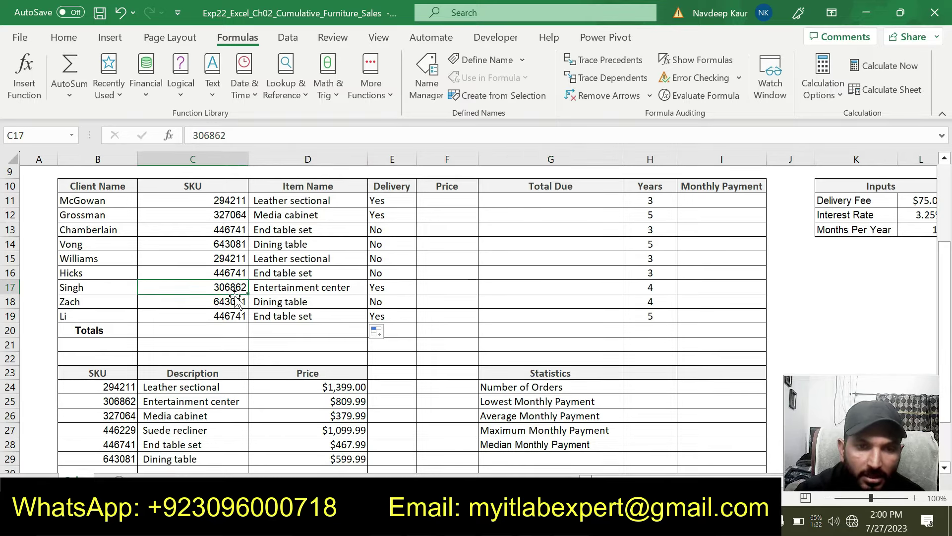
pyautogui.scroll(-2, 252, 330)
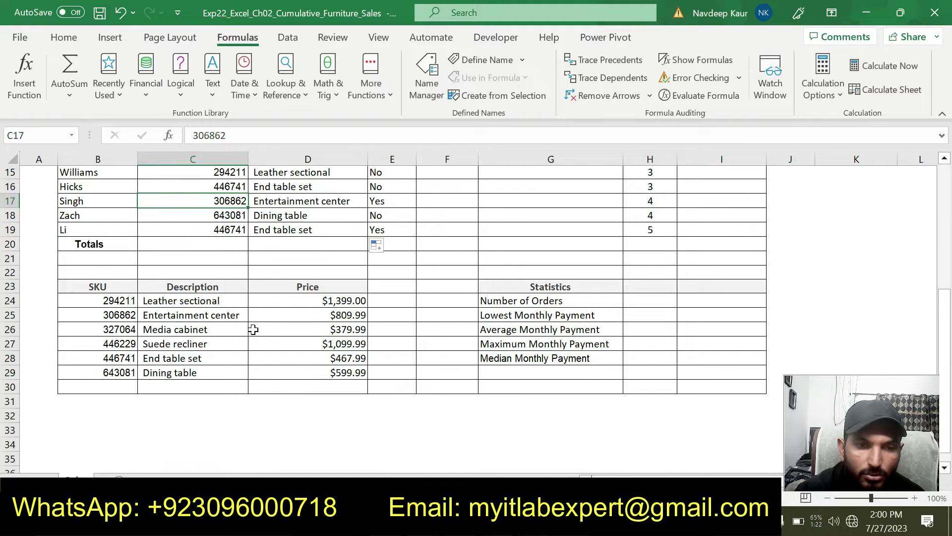
pyautogui.click(131, 319)
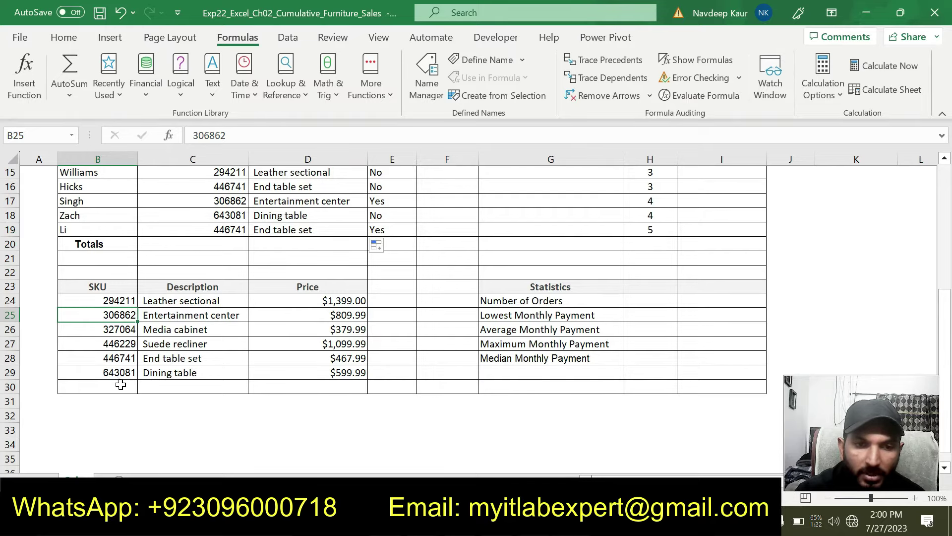
pyautogui.click(225, 218)
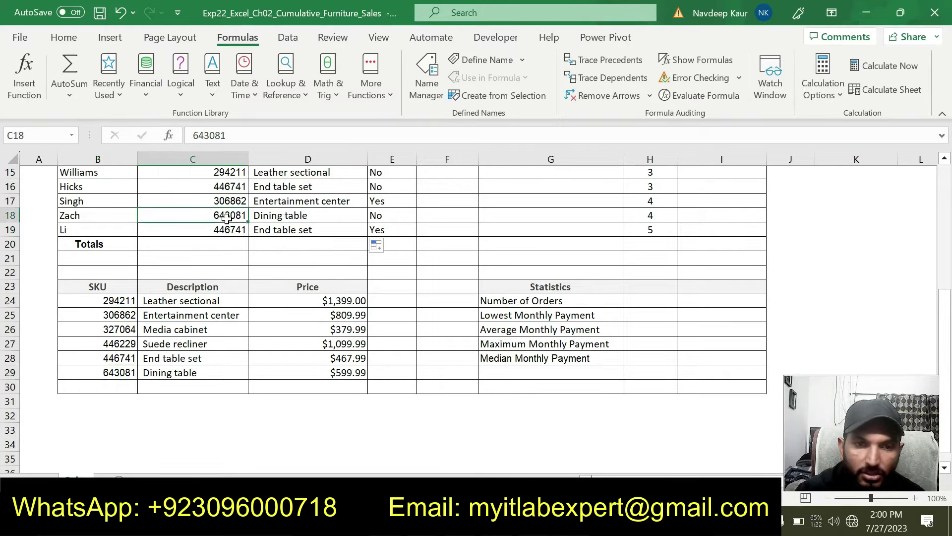
pyautogui.click(163, 375)
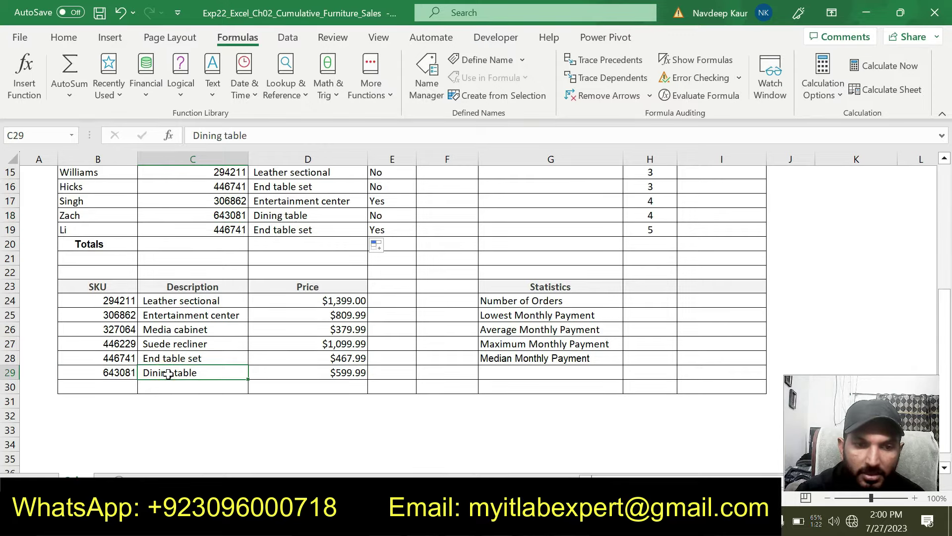
pyautogui.scroll(3, 491, 347)
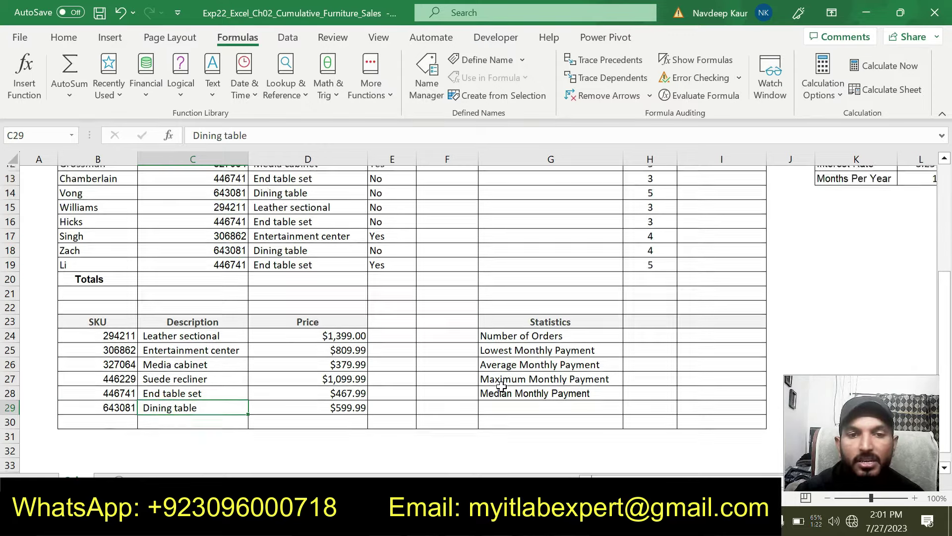
pyautogui.scroll(1, 285, 300)
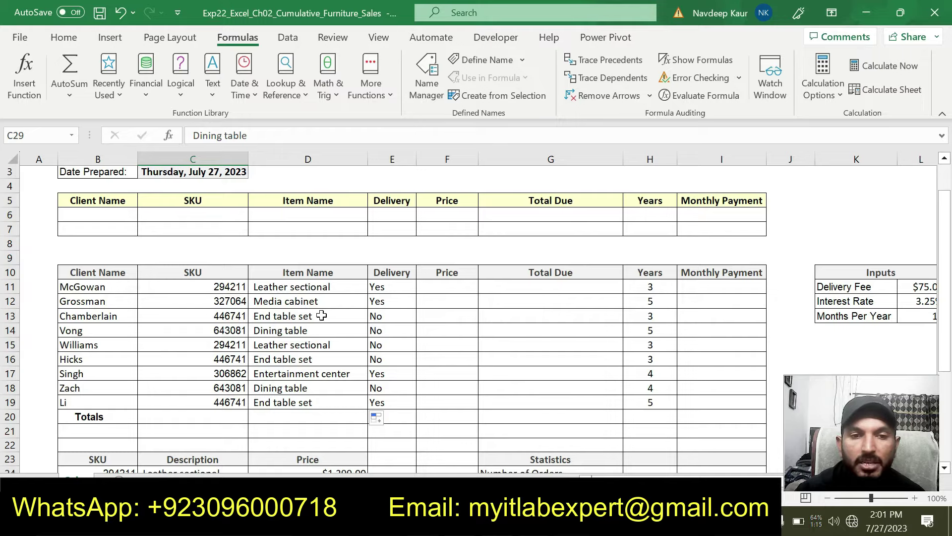
pyautogui.scroll(-2, 314, 325)
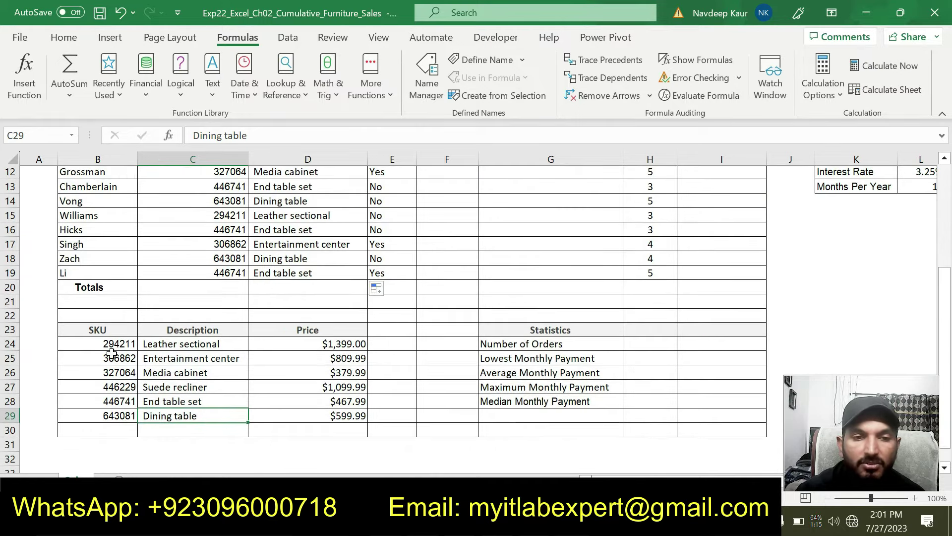
pyautogui.moveTo(117, 343); pyautogui.dragTo(345, 414)
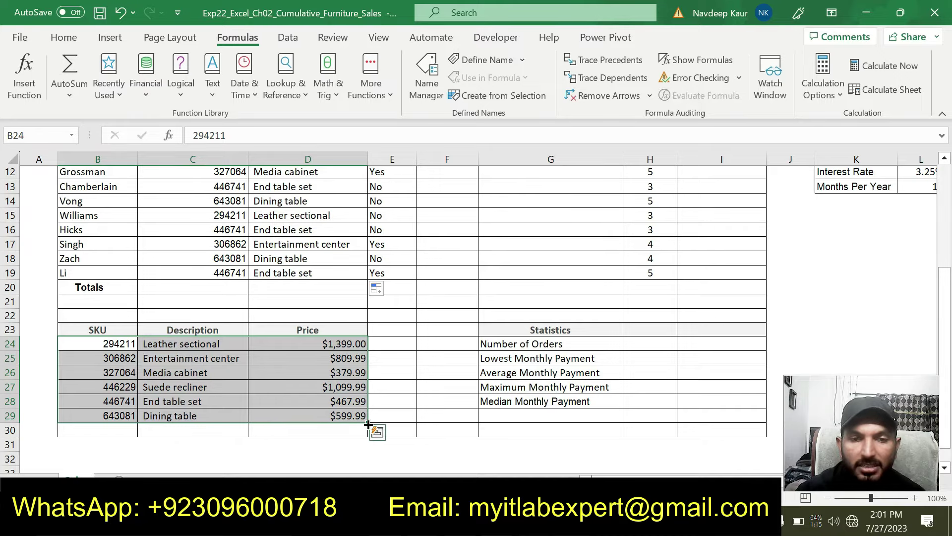
pyautogui.scroll(3, 522, 375)
pyautogui.scroll(1, 455, 361)
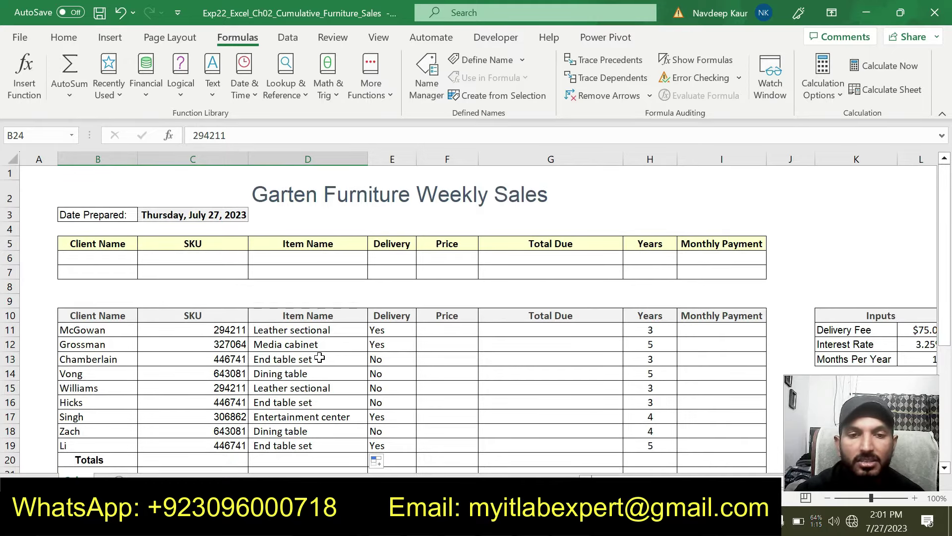
# Step: Remove the yellow highlight from step 4 in the Word instructions
pyautogui.hotkey('alt', 'Tab')
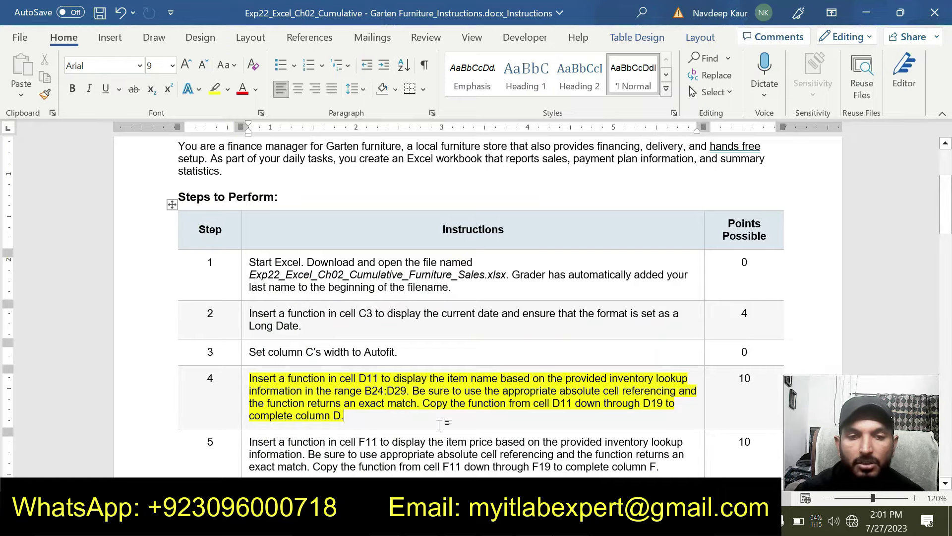
pyautogui.moveTo(343, 416); pyautogui.dragTo(249, 378)
pyautogui.rightClick(252, 382)
pyautogui.click(319, 355)
# Step: Highlight step 5, the F11 item-price lookup instruction, in yellow
pyautogui.scroll(-15, 396, 368)
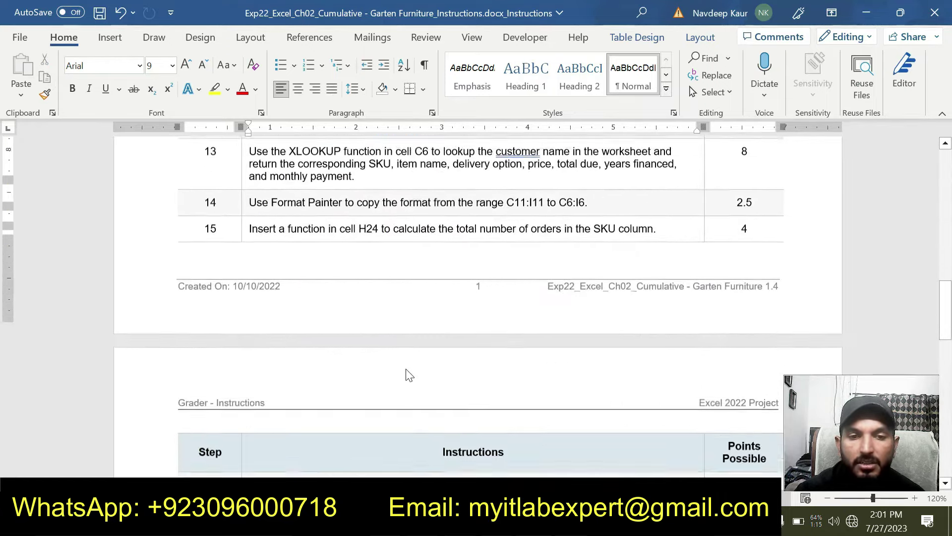
pyautogui.scroll(15, 476, 308)
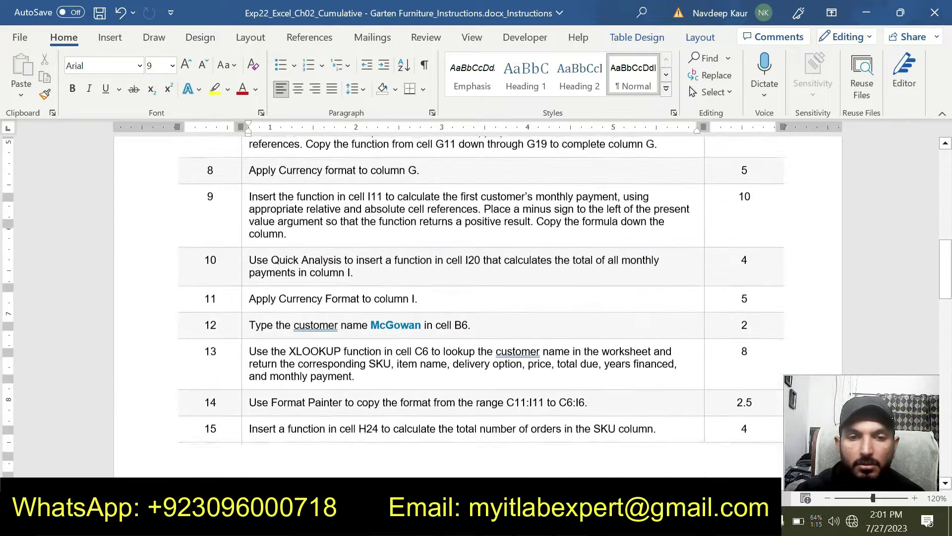
pyautogui.scroll(1, 476, 307)
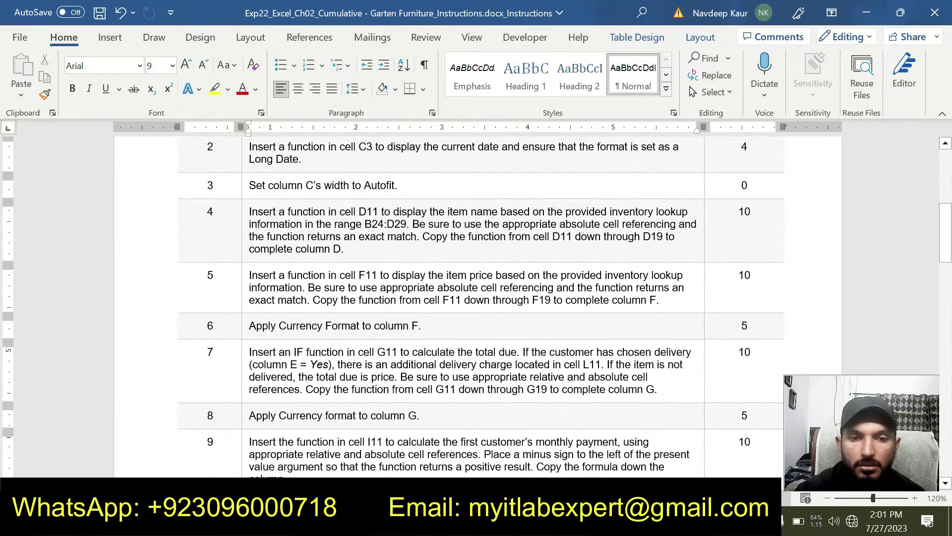
pyautogui.moveTo(659, 300); pyautogui.dragTo(250, 275)
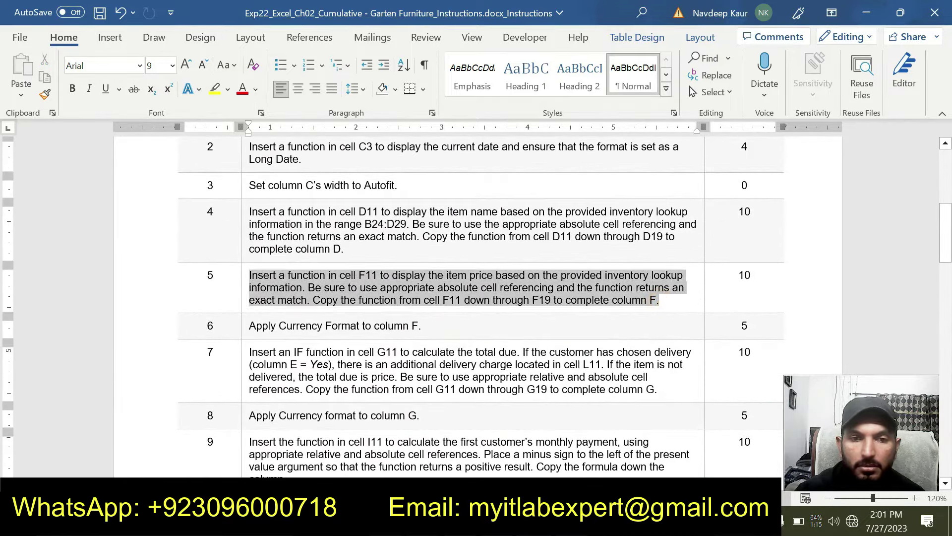
pyautogui.click(317, 255)
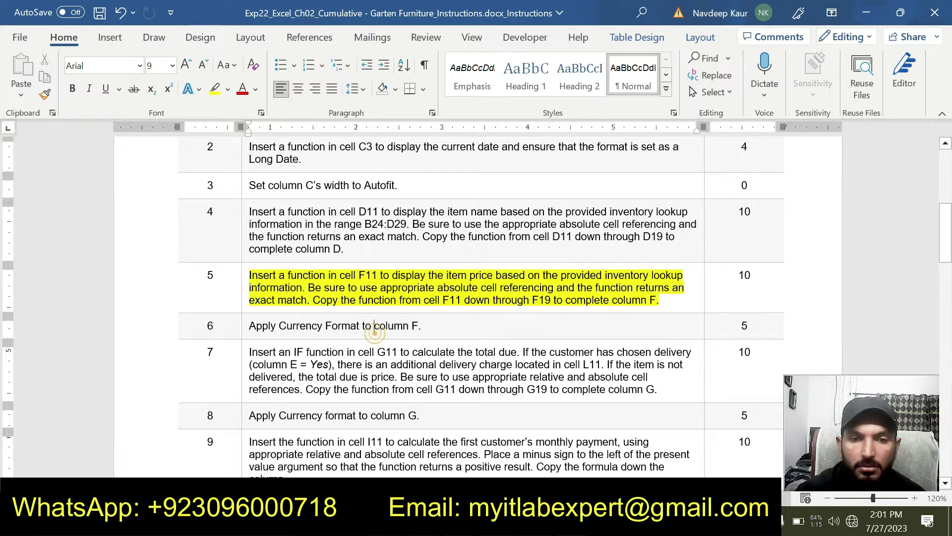
pyautogui.click(375, 326)
# Step: Reread the 'display the item name' and 'display the item price' phrases
pyautogui.scroll(-1, 374, 326)
pyautogui.scroll(-5, 477, 307)
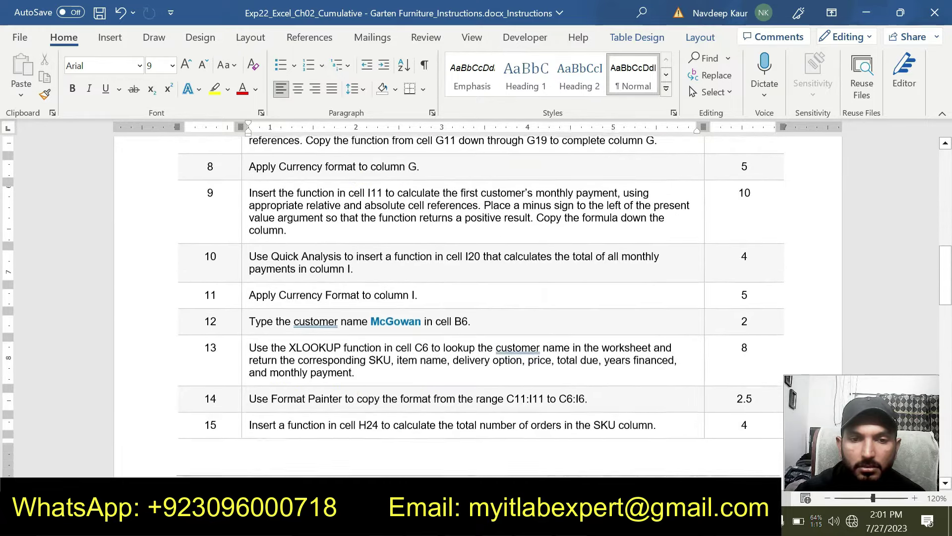
pyautogui.scroll(-1, 476, 307)
pyautogui.scroll(5, 476, 308)
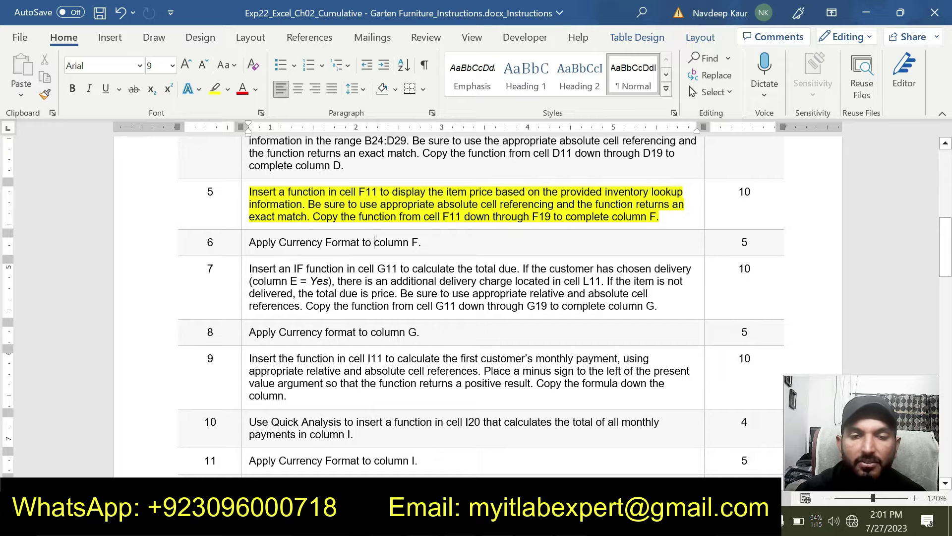
pyautogui.scroll(3, 408, 237)
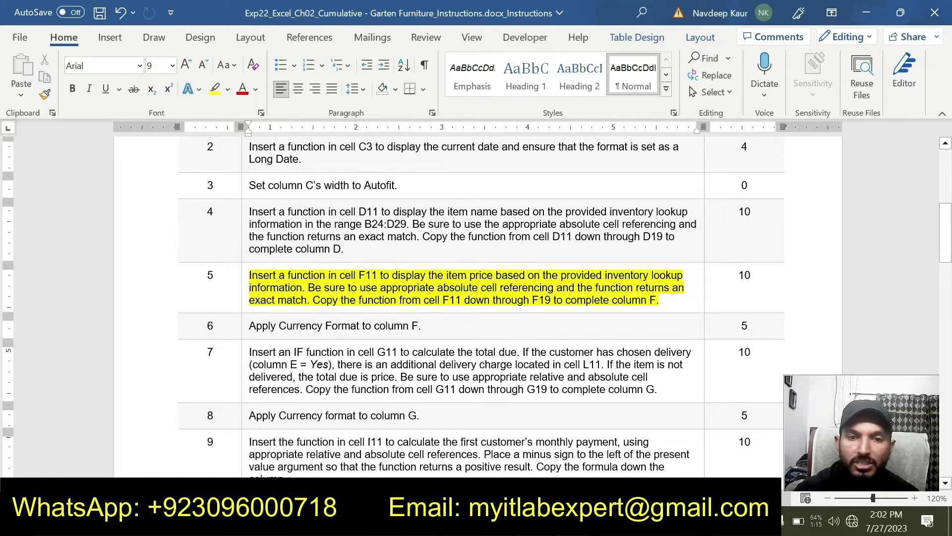
pyautogui.moveTo(394, 212); pyautogui.dragTo(499, 212)
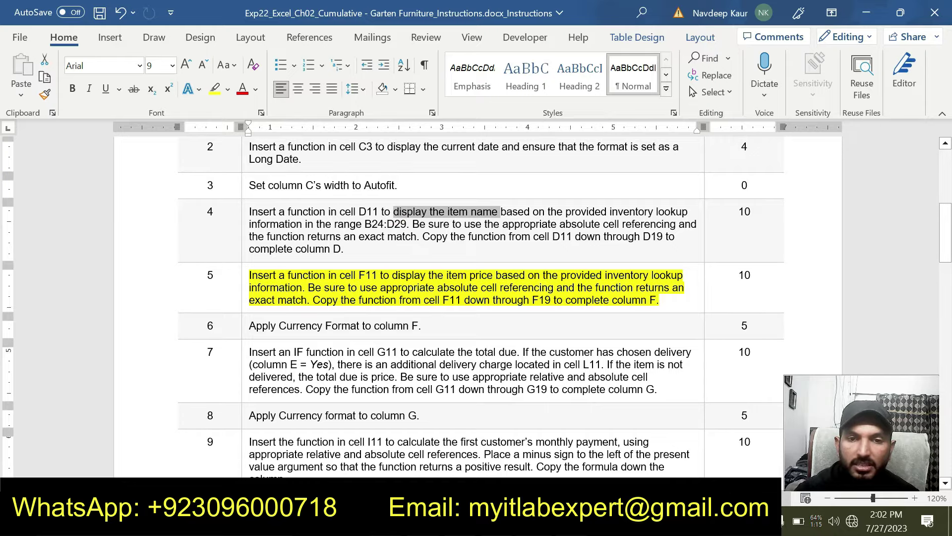
pyautogui.moveTo(392, 276); pyautogui.dragTo(494, 276)
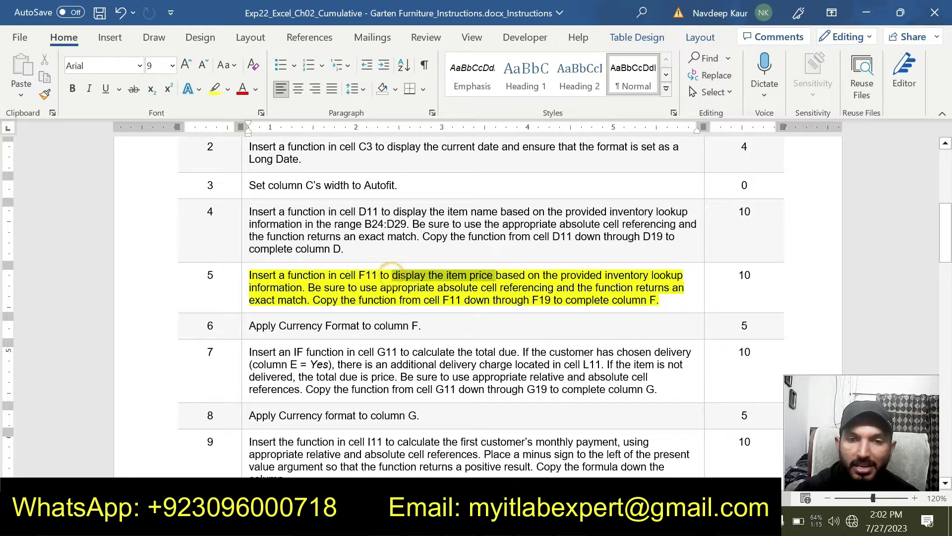
pyautogui.hotkey('alt', 'Tab')
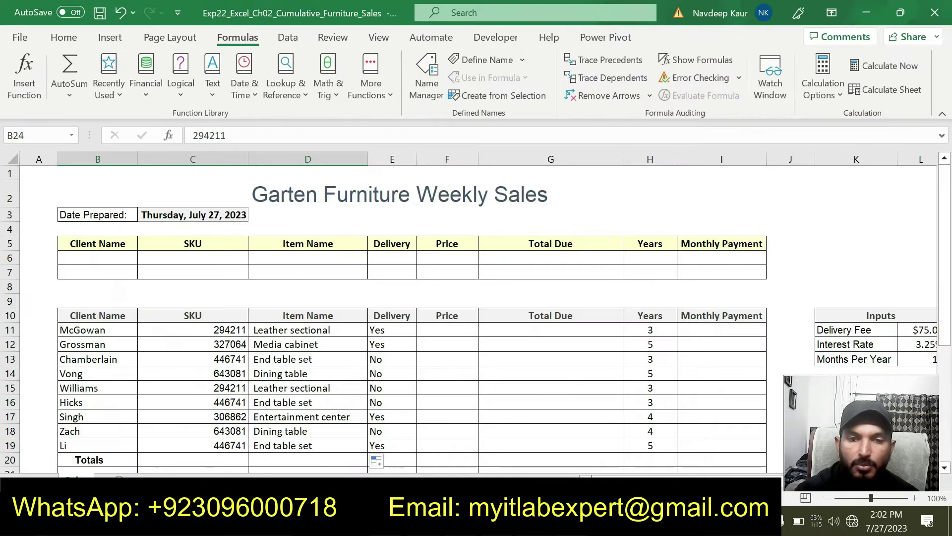
# Step: Review the B24:D29 inventory lookup table, including price cell D25, then return to Word
pyautogui.scroll(-4, 328, 386)
pyautogui.scroll(-3, 328, 386)
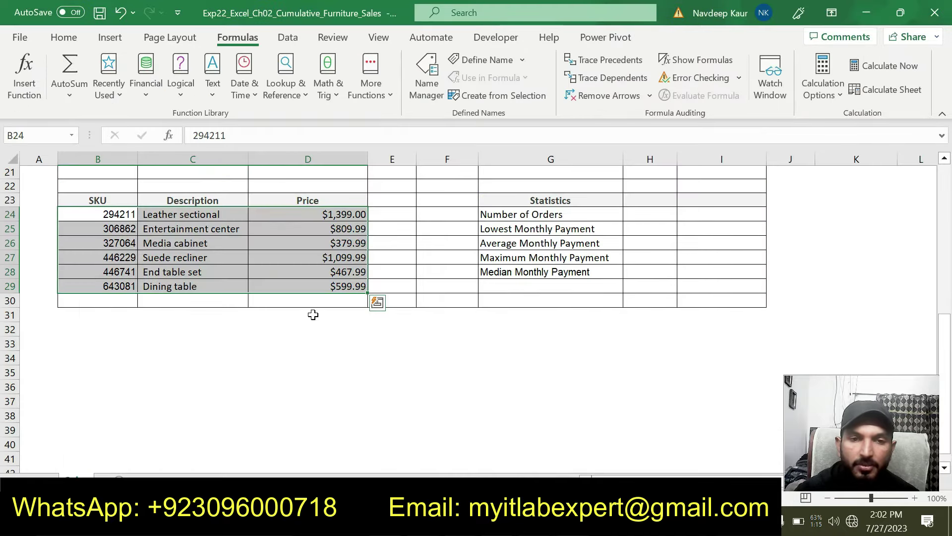
pyautogui.click(323, 230)
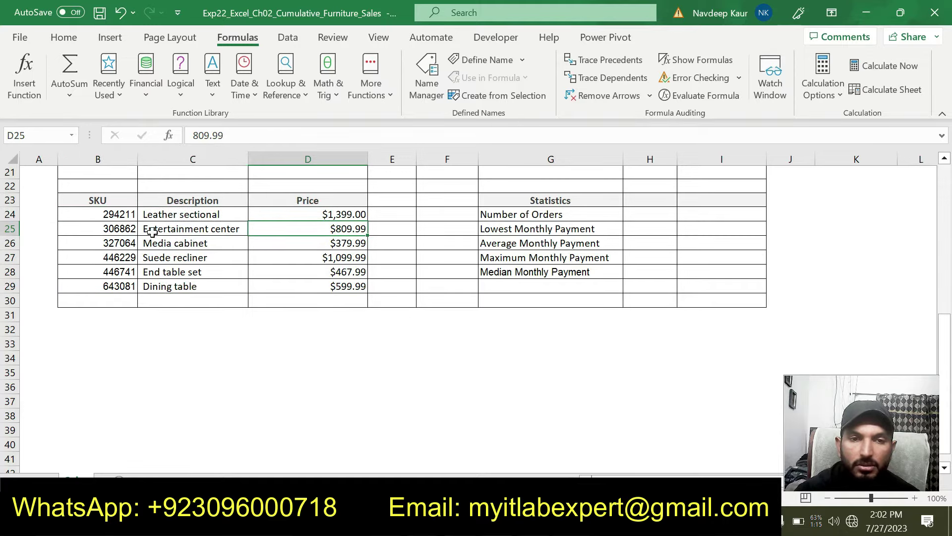
pyautogui.moveTo(115, 216); pyautogui.dragTo(351, 285)
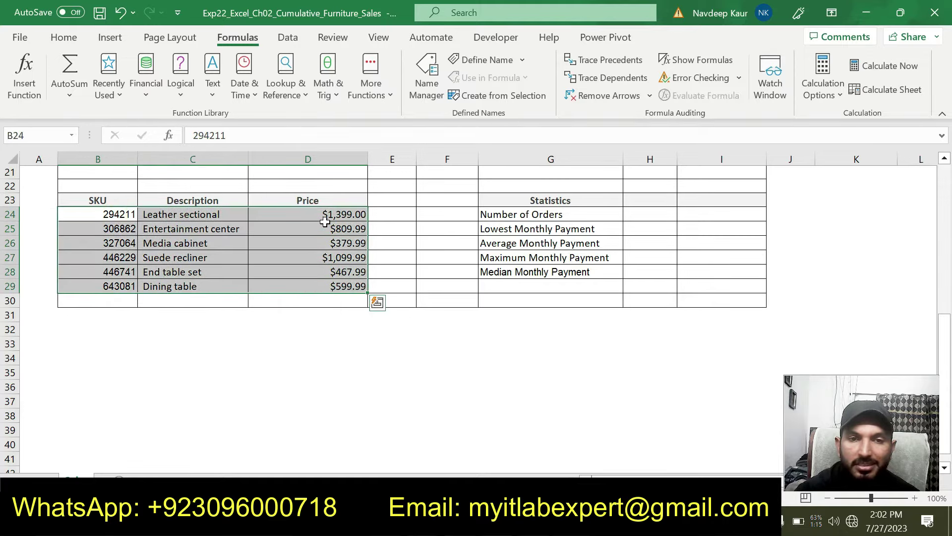
pyautogui.scroll(5, 353, 302)
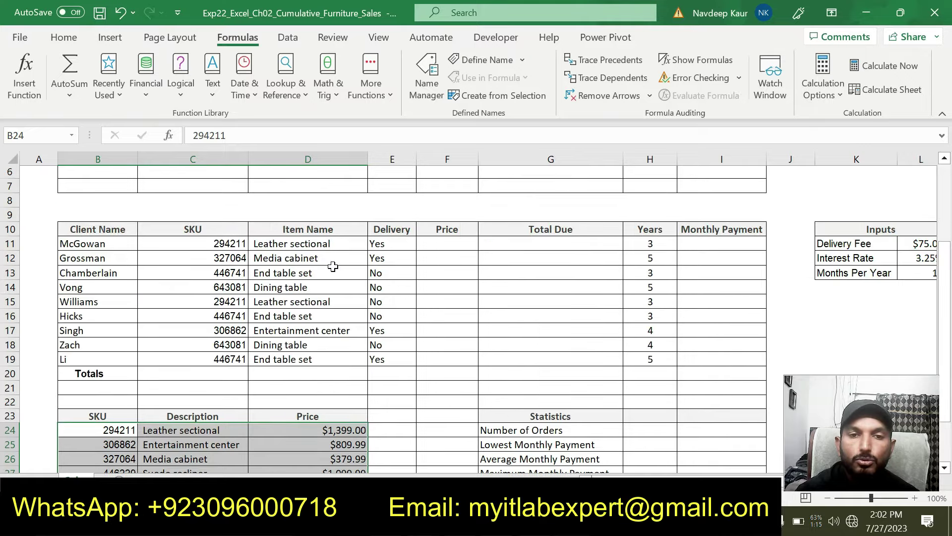
pyautogui.hotkey('alt', 'Tab')
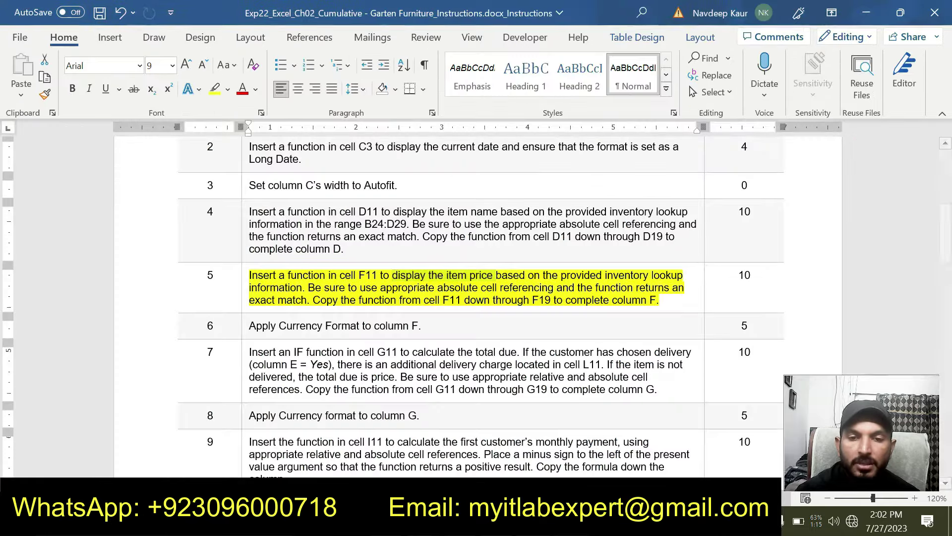
# Step: Reread steps 4 and 5 on the item name and price, clearing each selection
pyautogui.click(529, 300)
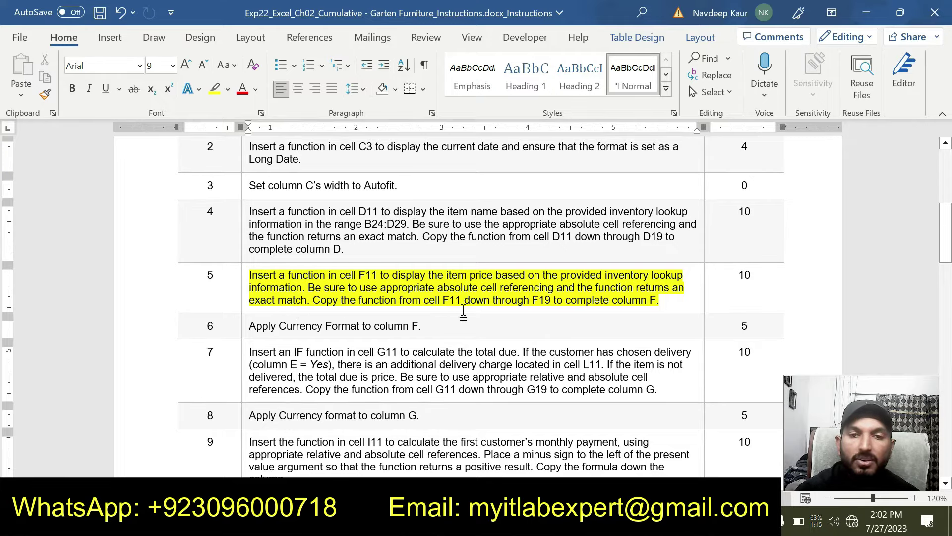
pyautogui.click(528, 309)
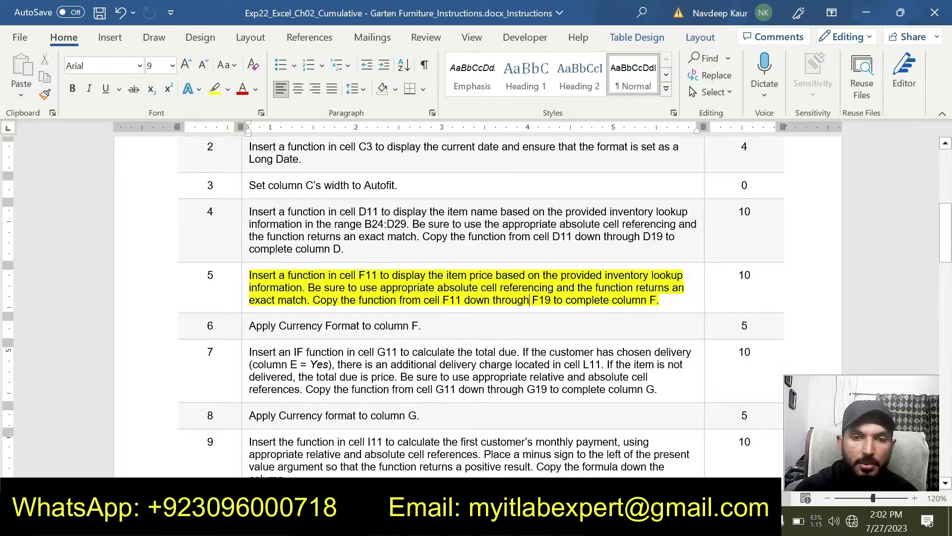
pyautogui.moveTo(393, 212); pyautogui.dragTo(500, 213)
pyautogui.click(460, 292)
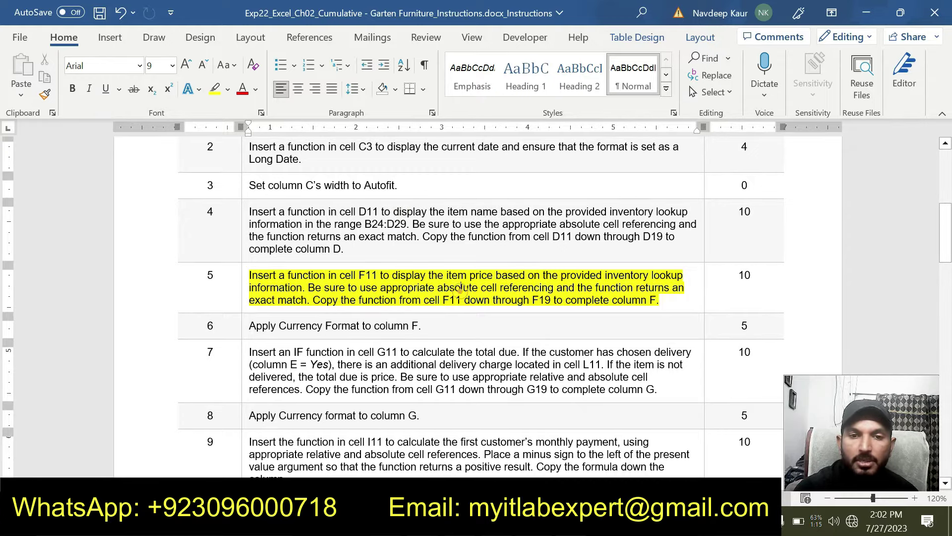
pyautogui.moveTo(379, 276); pyautogui.dragTo(469, 276)
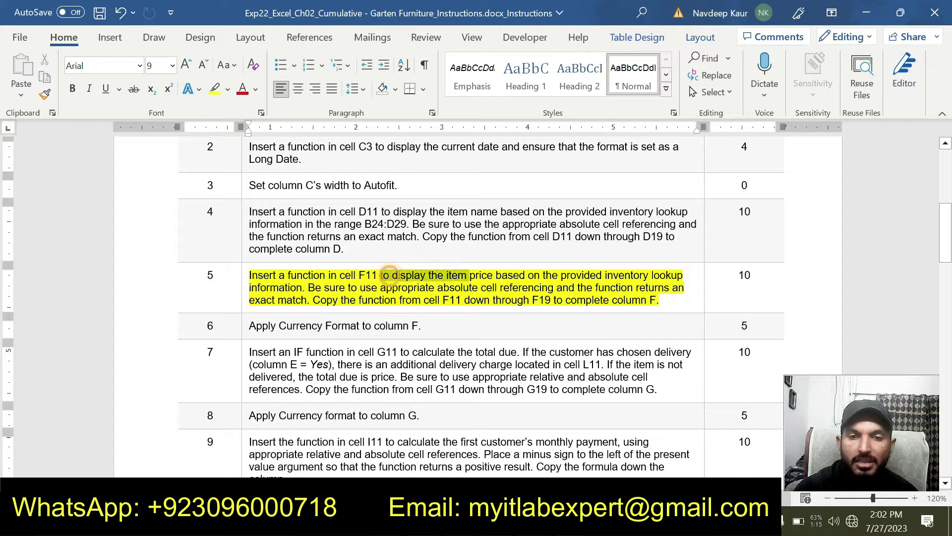
pyautogui.click(444, 329)
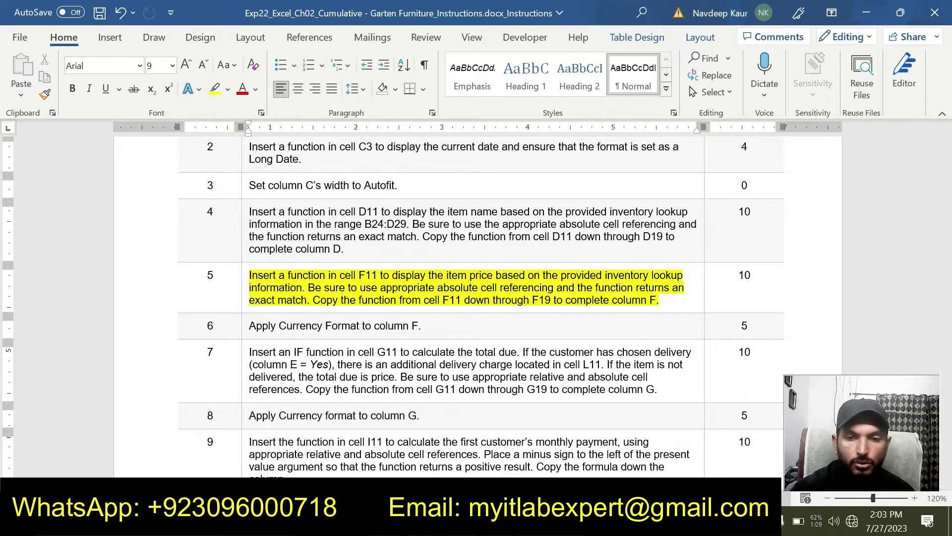
pyautogui.hotkey('alt', 'Tab')
# Step: Insert VLOOKUP into cell F11 from the Formulas Lookup & Reference list
pyautogui.click(441, 248)
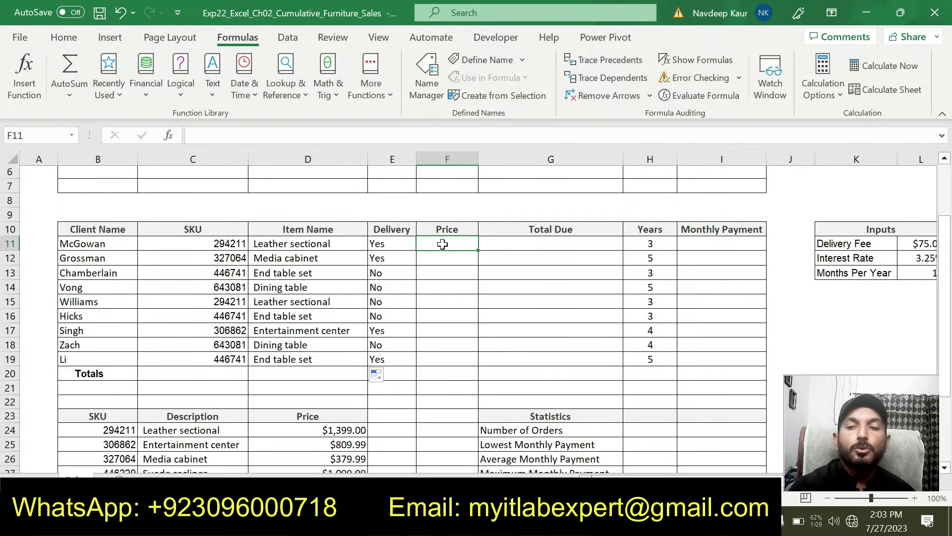
pyautogui.click(63, 37)
pyautogui.click(240, 39)
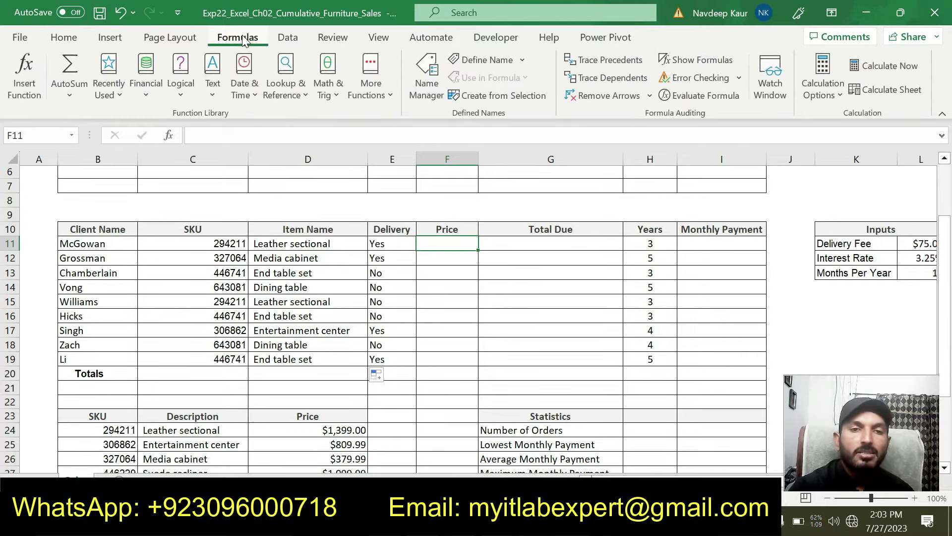
pyautogui.click(305, 97)
pyautogui.scroll(-2, 348, 320)
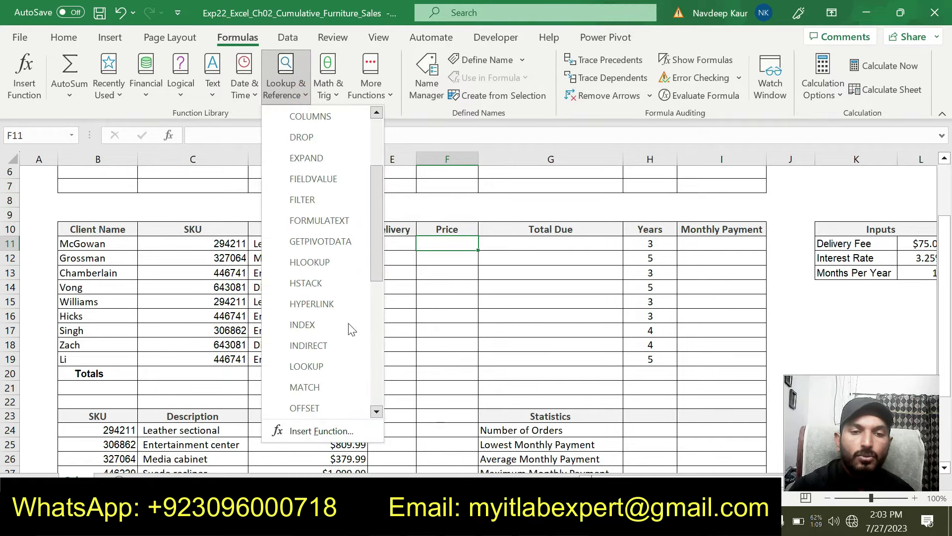
pyautogui.moveTo(382, 254); pyautogui.dragTo(374, 374)
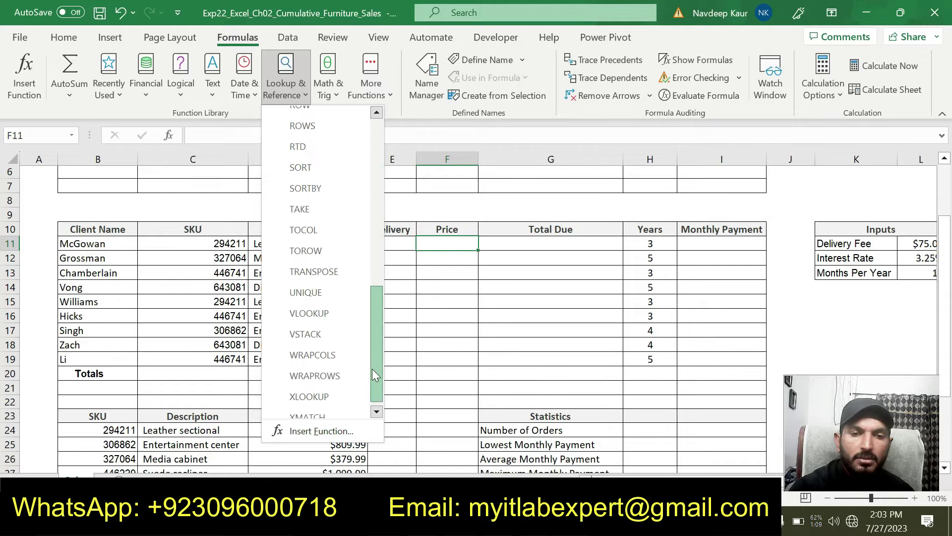
pyautogui.click(334, 314)
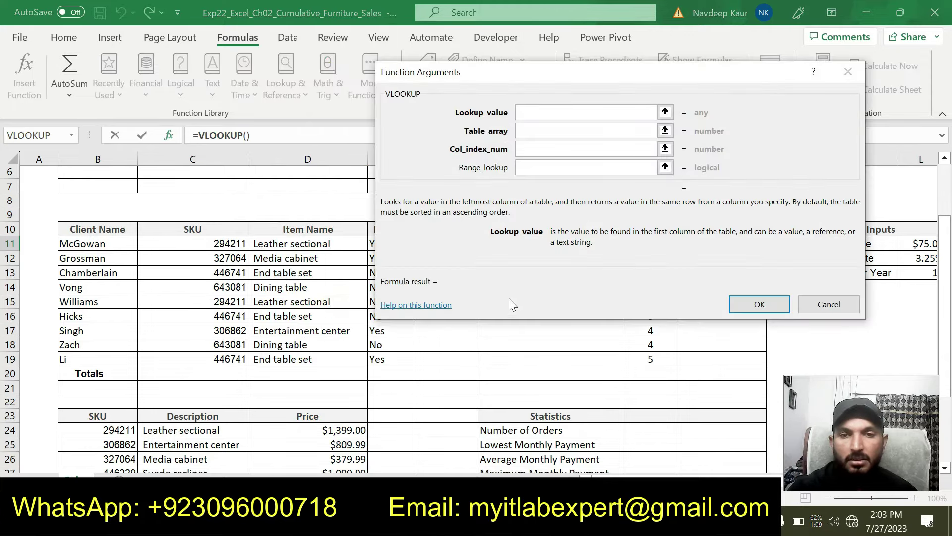
# Step: Set Lookup_value to C11 and Table_array to the row-absolute range B$24:D$29
pyautogui.moveTo(530, 72); pyautogui.dragTo(536, 70)
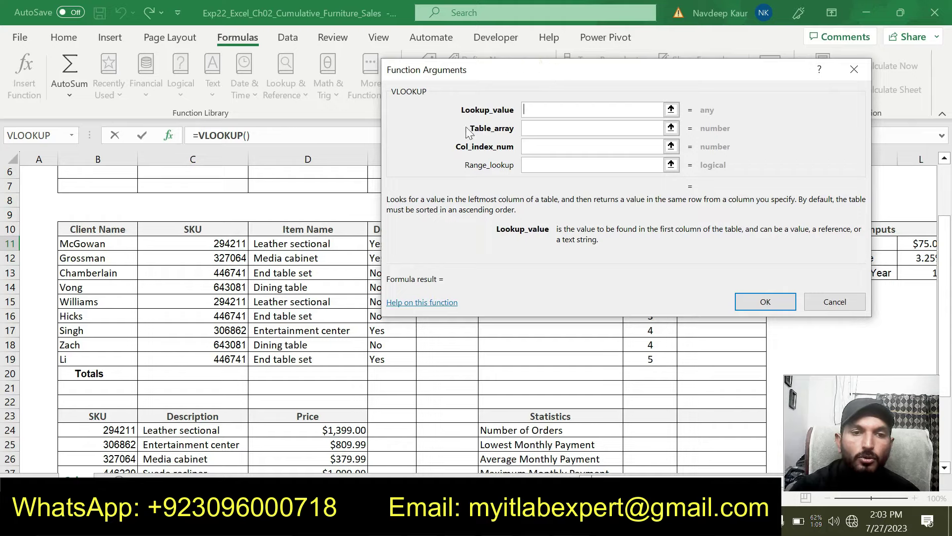
pyautogui.click(226, 244)
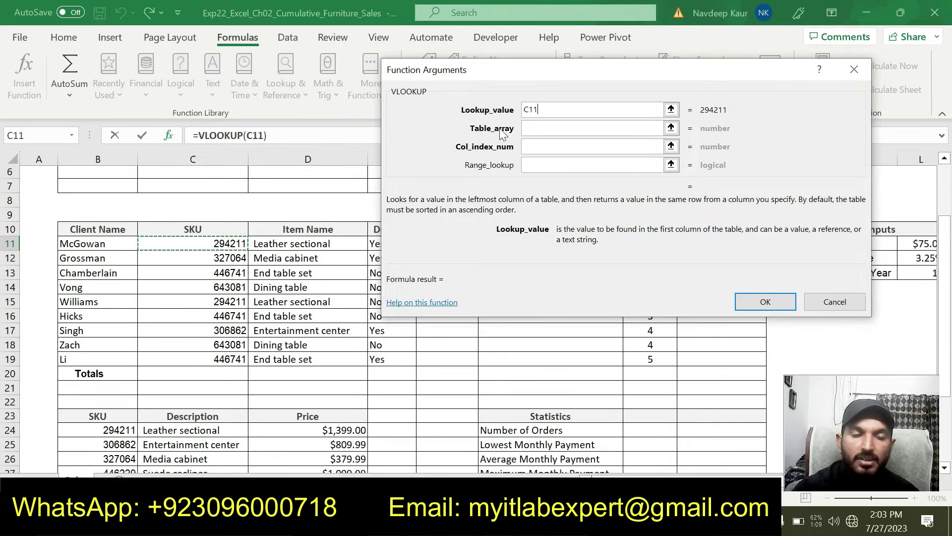
pyautogui.scroll(-3, 211, 287)
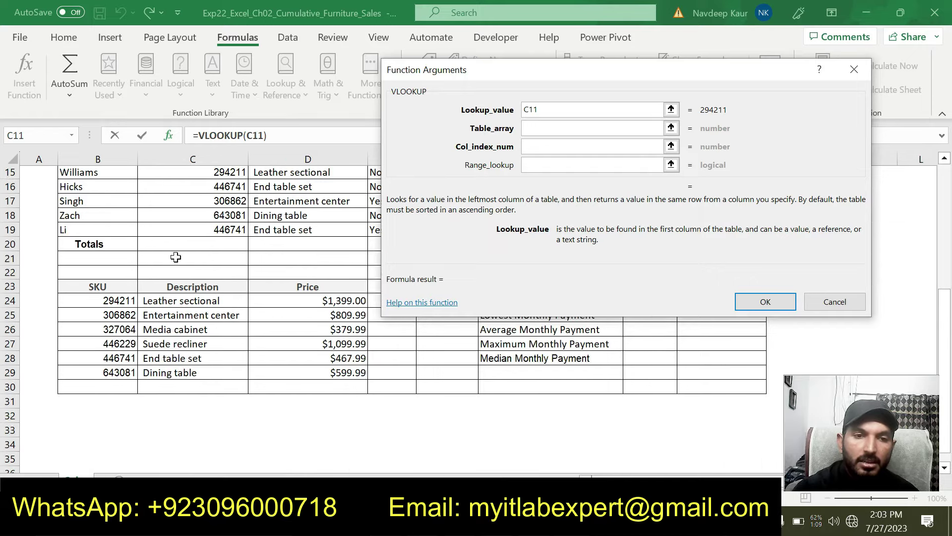
pyautogui.scroll(2, 220, 263)
pyautogui.scroll(-1, 185, 350)
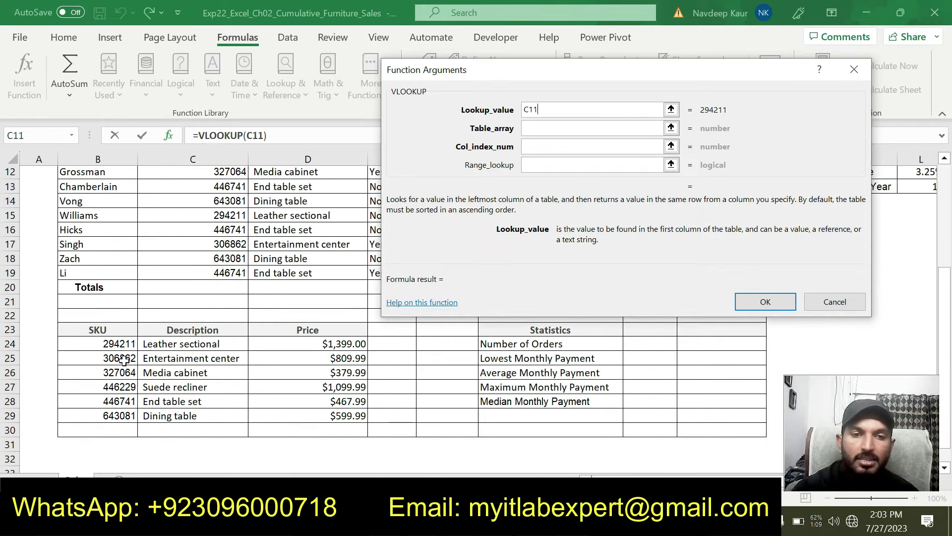
pyautogui.scroll(3, 173, 369)
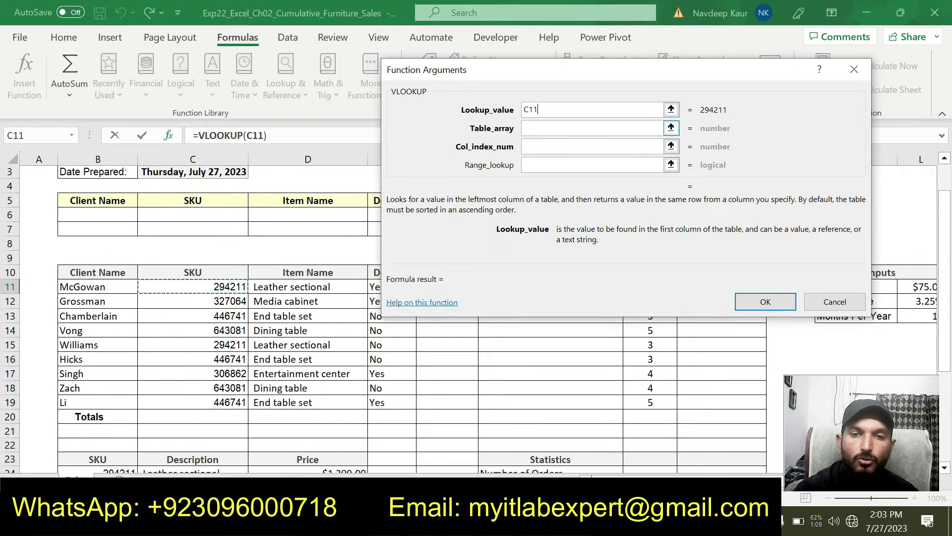
pyautogui.moveTo(555, 79); pyautogui.dragTo(384, 30)
pyautogui.click(367, 80)
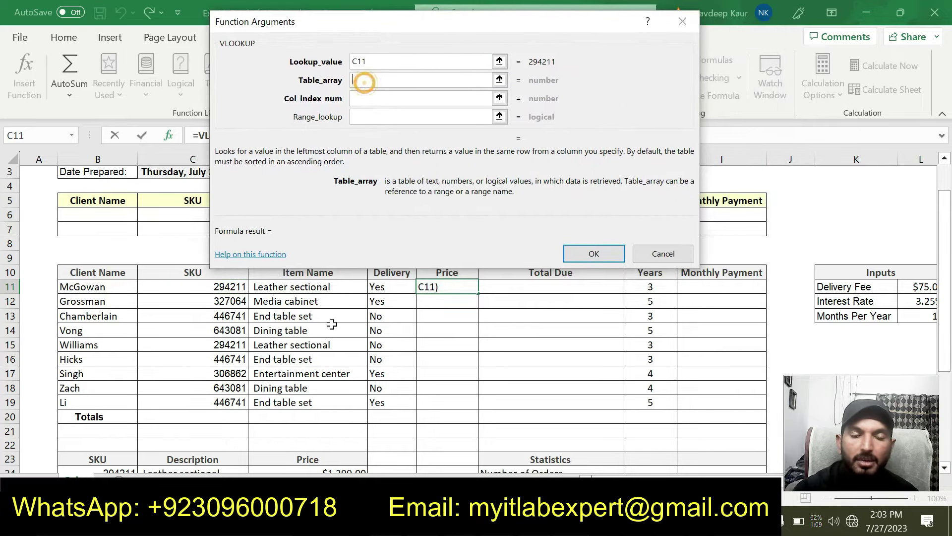
pyautogui.scroll(-2, 310, 356)
pyautogui.scroll(-2, 309, 355)
pyautogui.moveTo(101, 344); pyautogui.dragTo(342, 417)
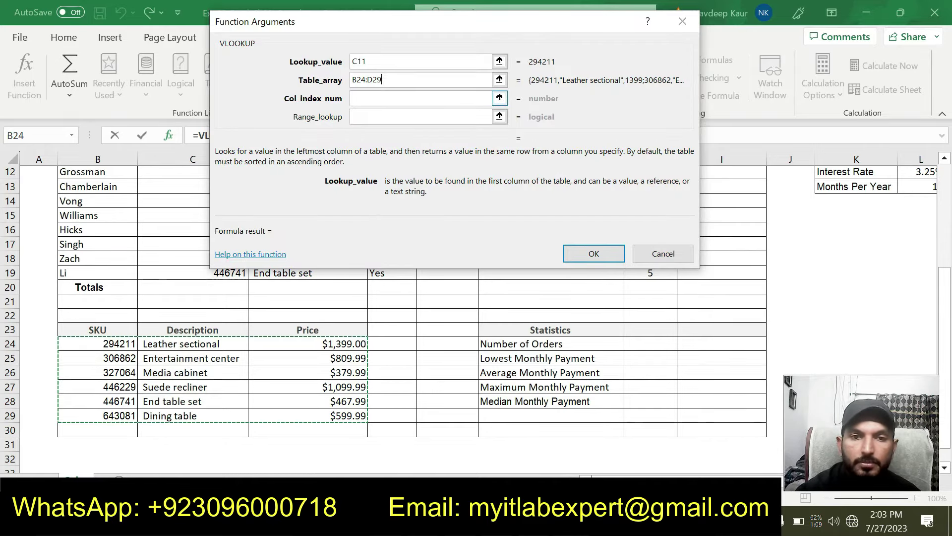
pyautogui.click(373, 79)
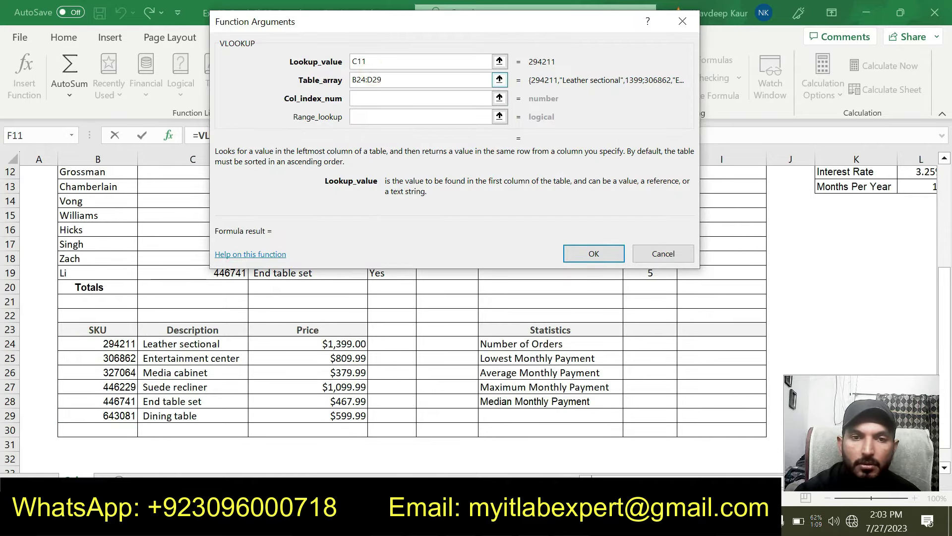
pyautogui.click(373, 80)
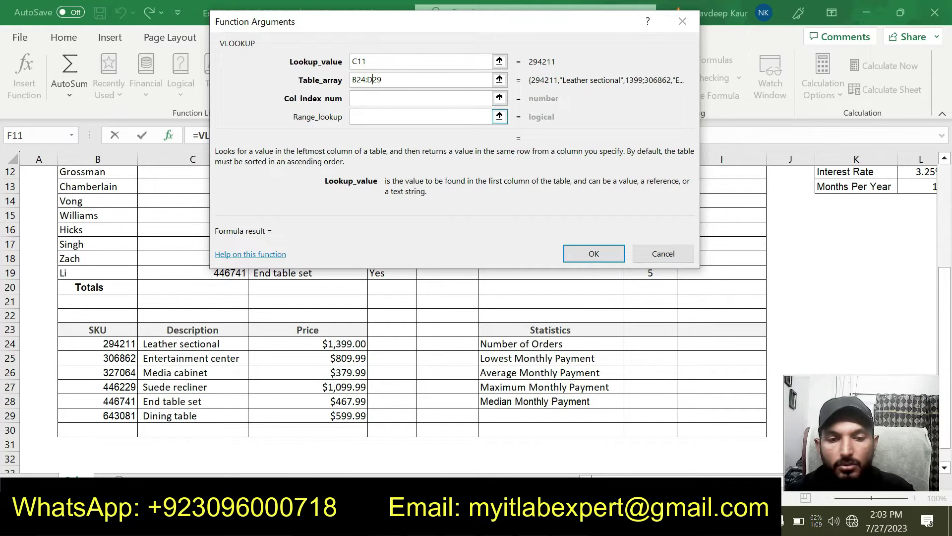
pyautogui.click(375, 79)
pyautogui.write('$')
pyautogui.click(357, 79)
pyautogui.write('$')
# Step: Enter Col_index_num 3 and Range_lookup FALSE, returning price 1,399 in F11
pyautogui.click(385, 94)
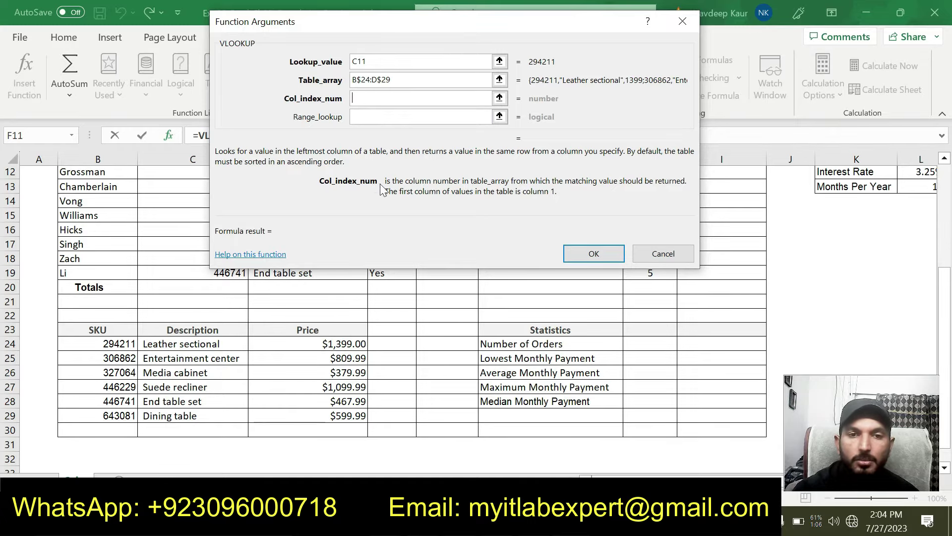
pyautogui.write('3')
pyautogui.click(378, 119)
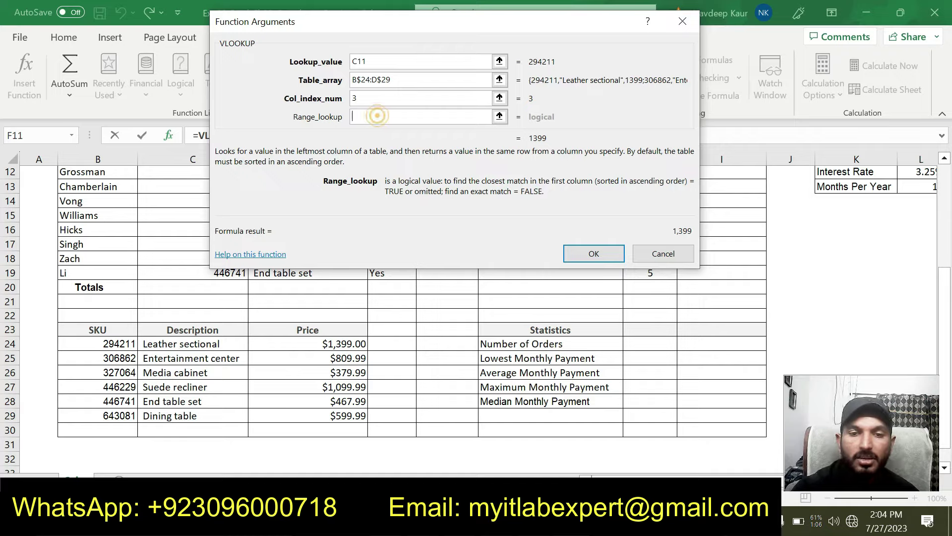
pyautogui.hotkey('alt', 'Tab')
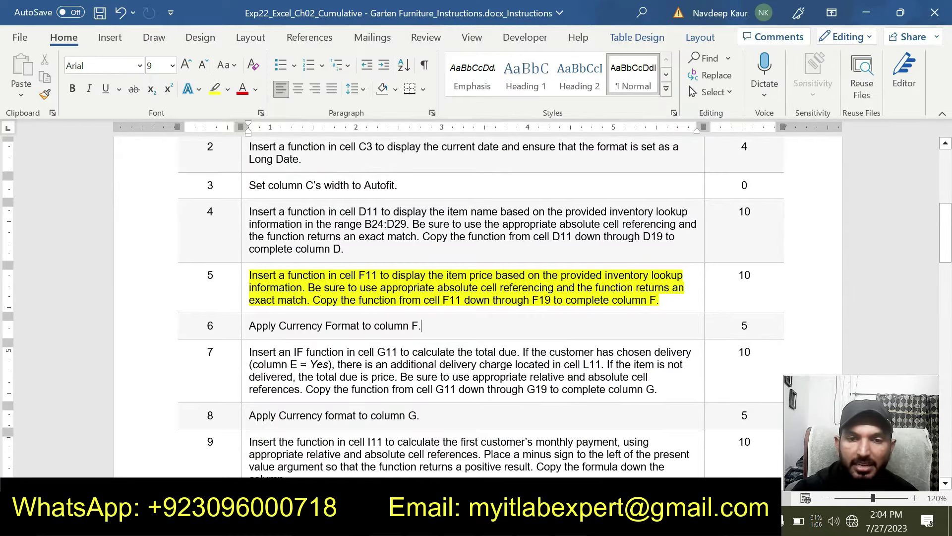
pyautogui.hotkey('alt', 'Tab')
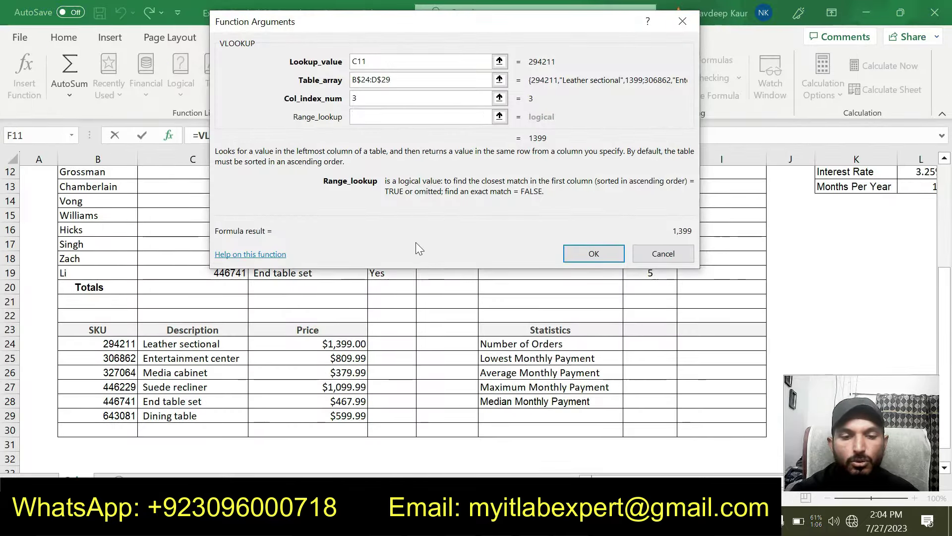
pyautogui.write('FALSE')
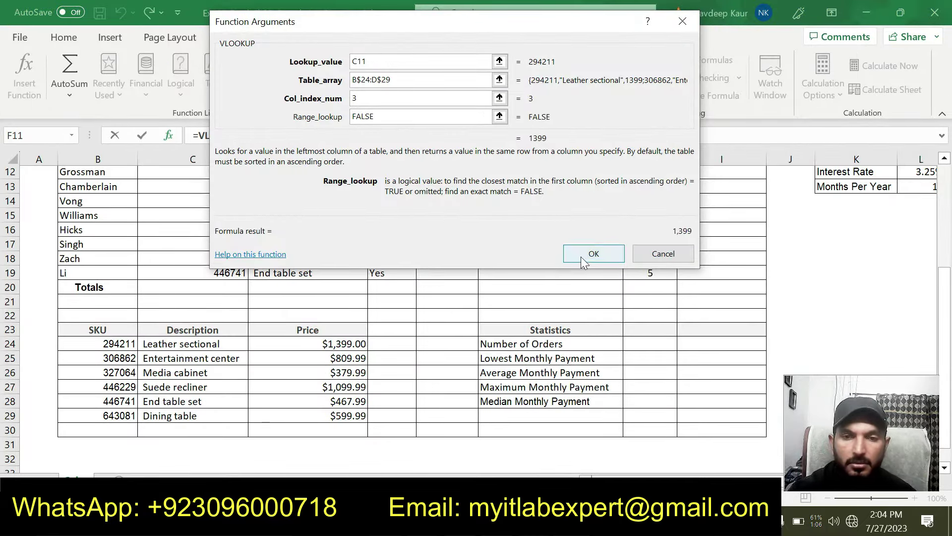
pyautogui.click(581, 257)
pyautogui.scroll(1, 480, 313)
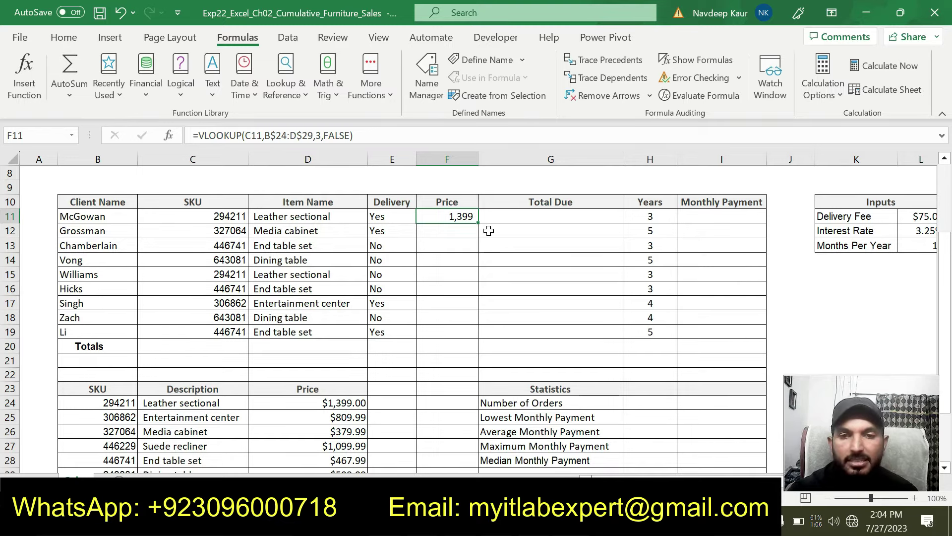
# Step: Fill the F11 price lookup formula down through F19
pyautogui.hotkey('alt', 'Tab')
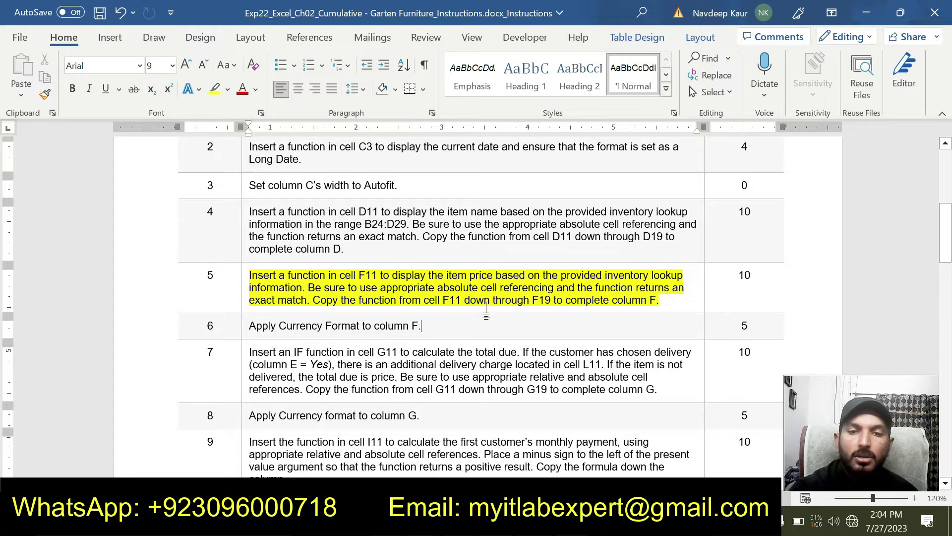
pyautogui.hotkey('alt', 'Tab')
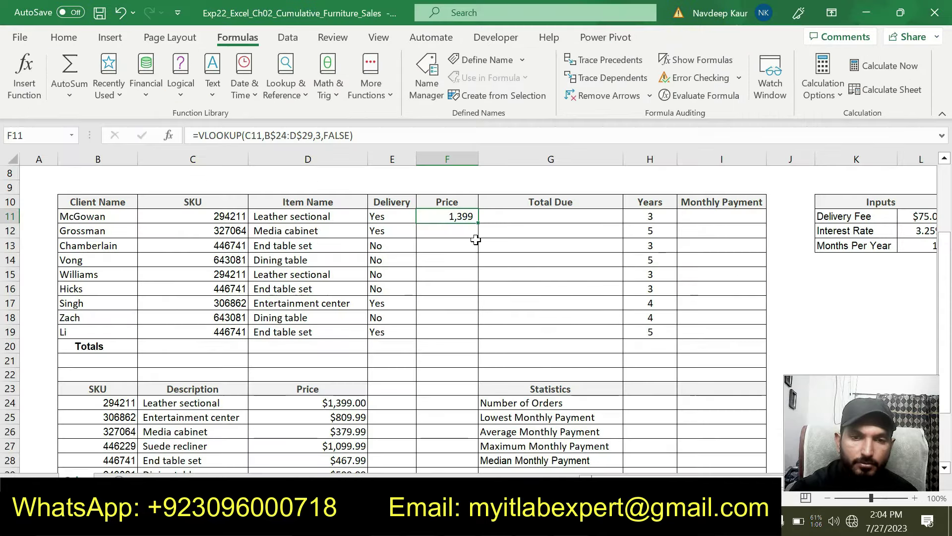
pyautogui.moveTo(478, 223); pyautogui.dragTo(471, 335)
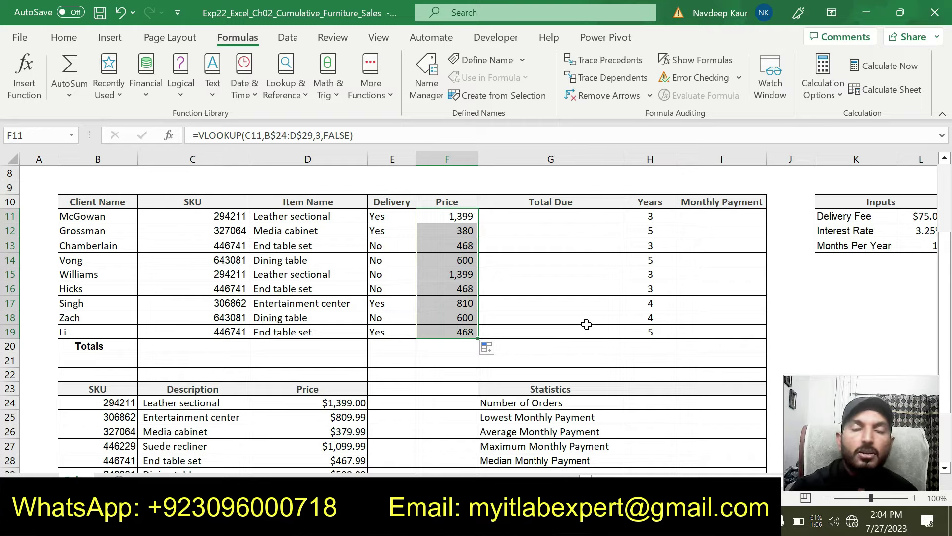
pyautogui.click(558, 305)
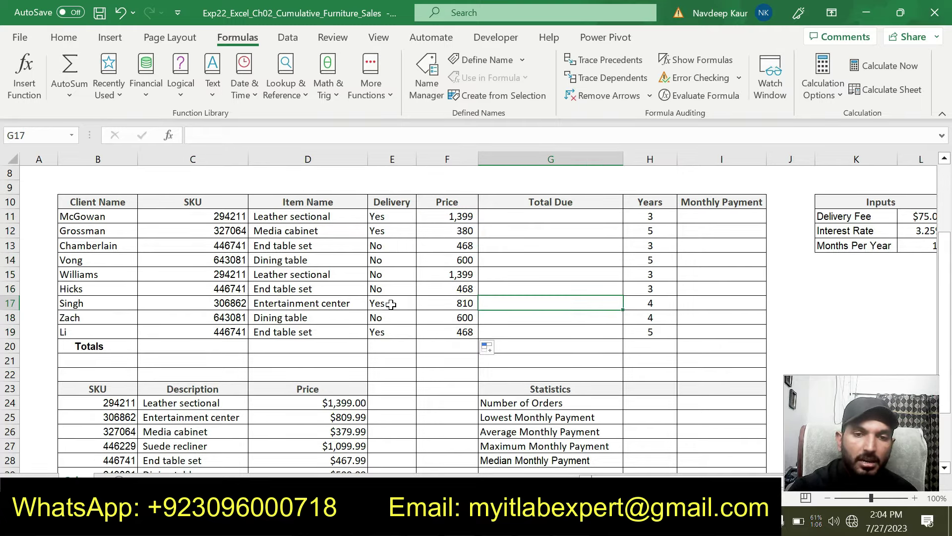
pyautogui.click(217, 292)
# Step: Read step 6 in Word and inspect the copied lookup formula in F18
pyautogui.hotkey('alt', 'Tab')
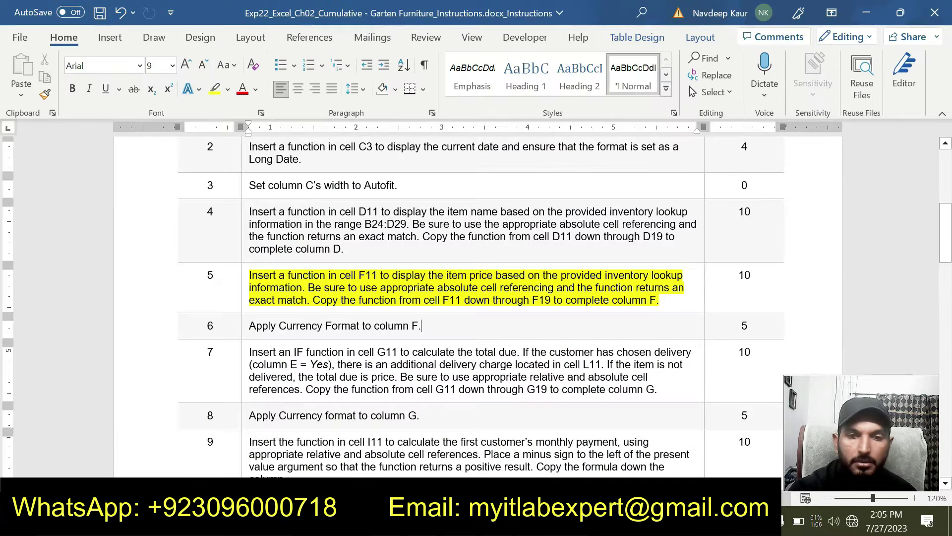
pyautogui.click(661, 300)
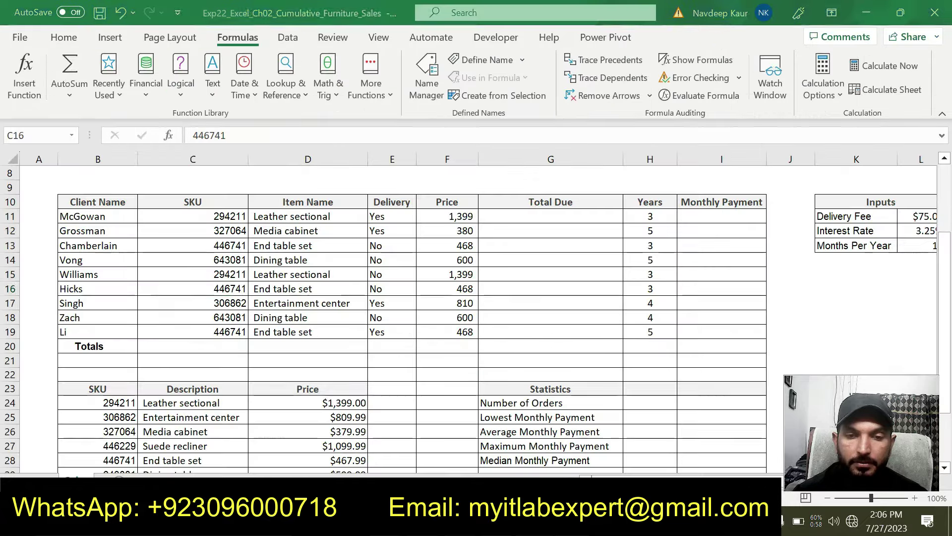
pyautogui.hotkey('alt', 'Tab')
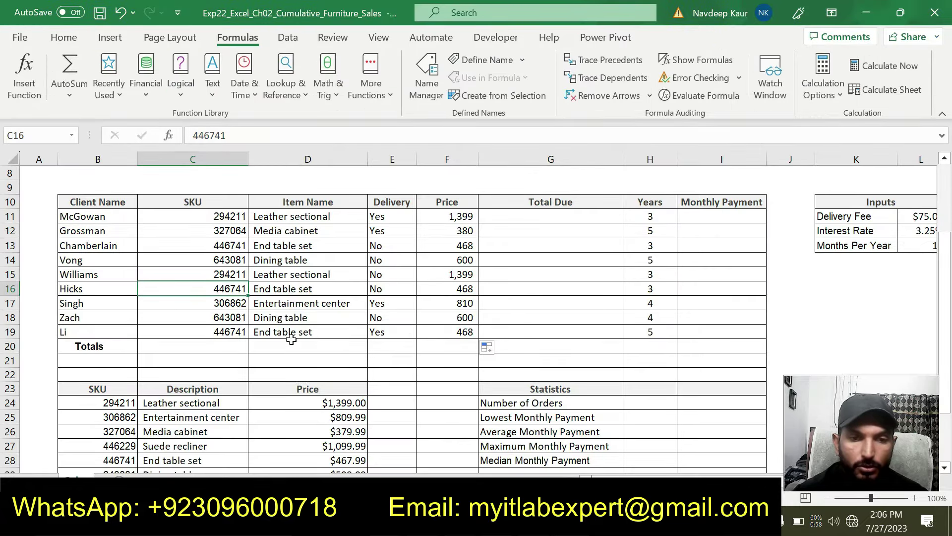
pyautogui.scroll(-1, 242, 337)
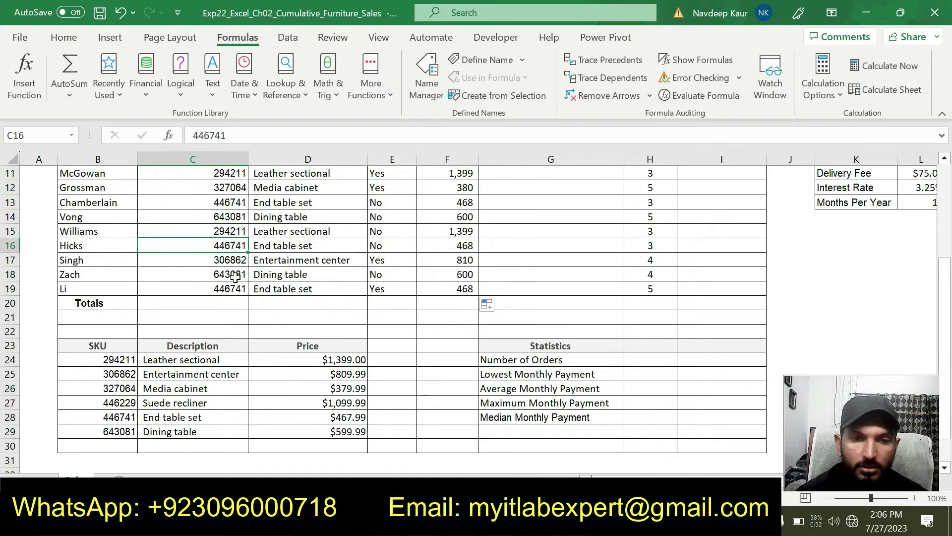
pyautogui.click(447, 273)
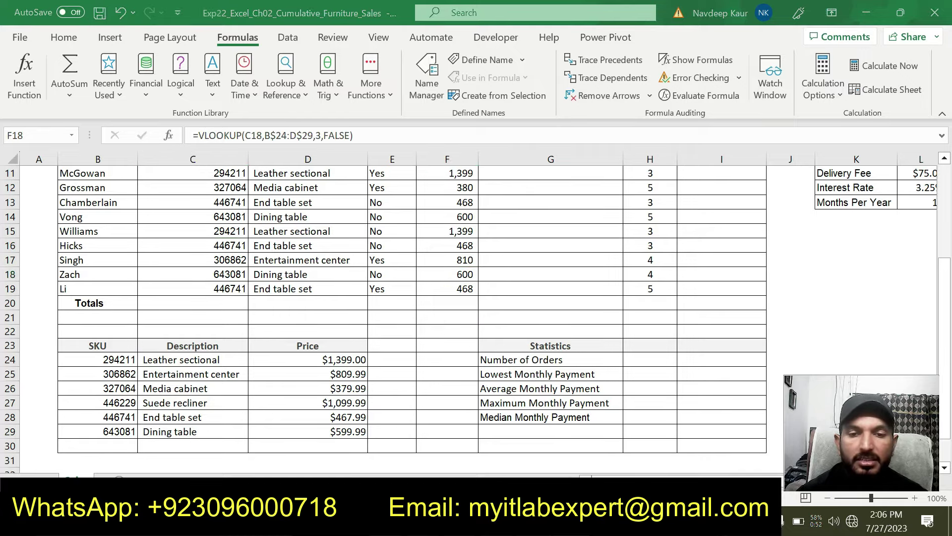
pyautogui.hotkey('alt', 'Tab')
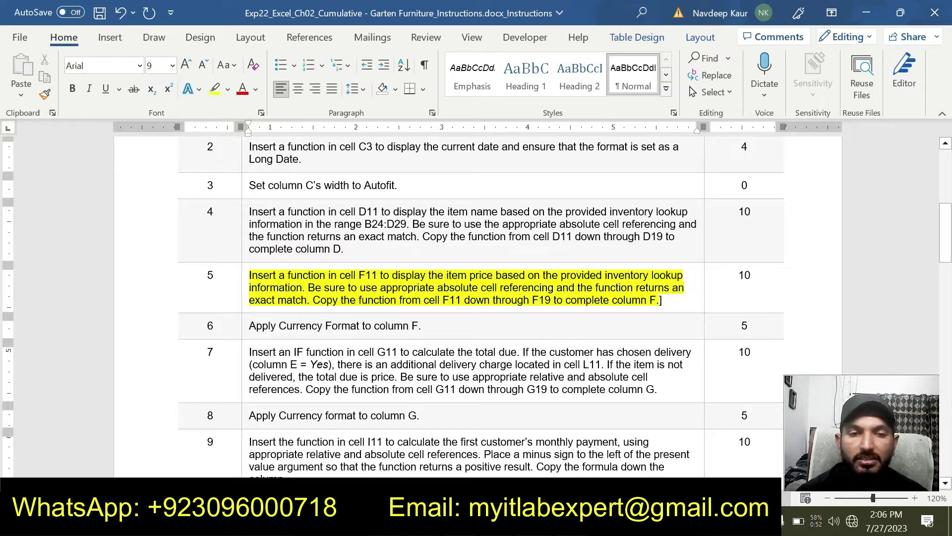
# Step: Remove the yellow highlight from step 5
pyautogui.moveTo(249, 275); pyautogui.dragTo(650, 300)
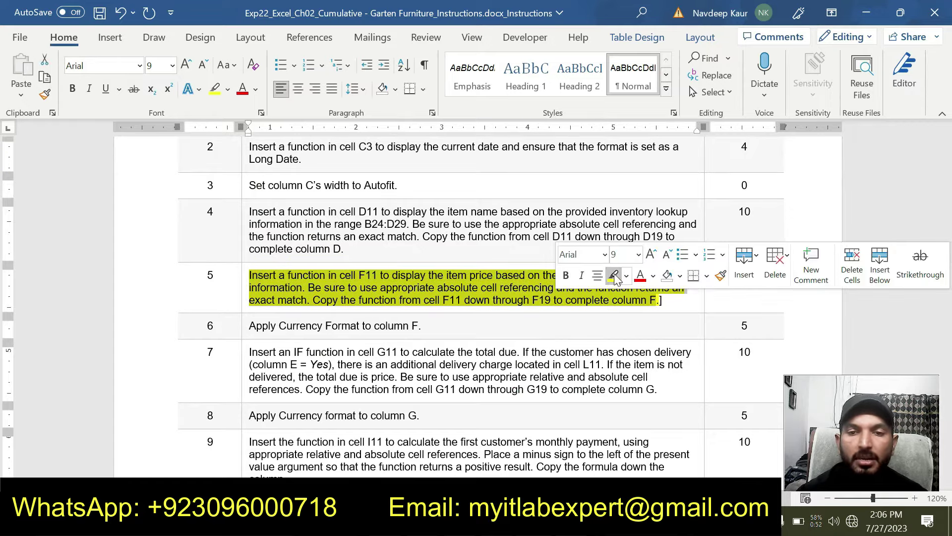
pyautogui.click(614, 276)
pyautogui.scroll(3, 613, 276)
pyautogui.scroll(-3, 613, 276)
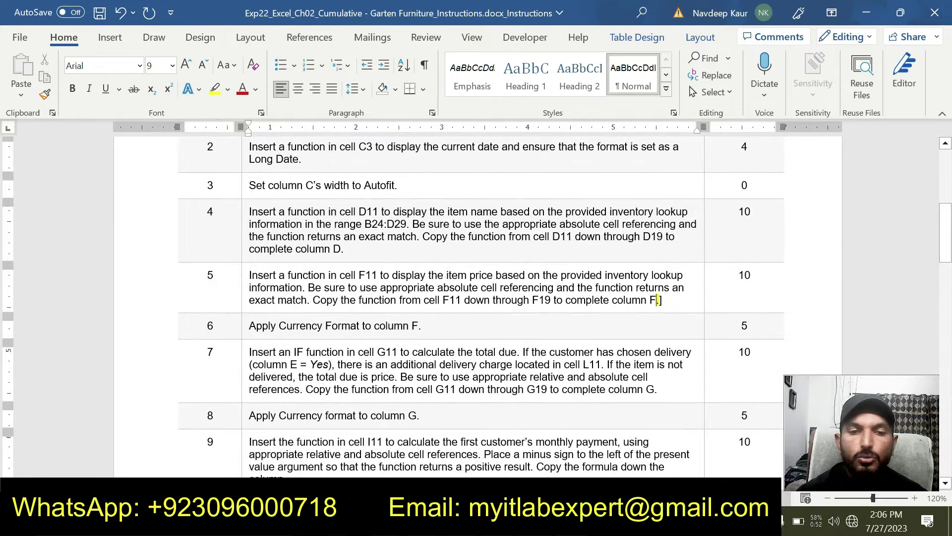
# Step: Highlight step 6, 'Apply Currency Format to column F.', in yellow
pyautogui.moveTo(247, 325); pyautogui.dragTo(421, 325)
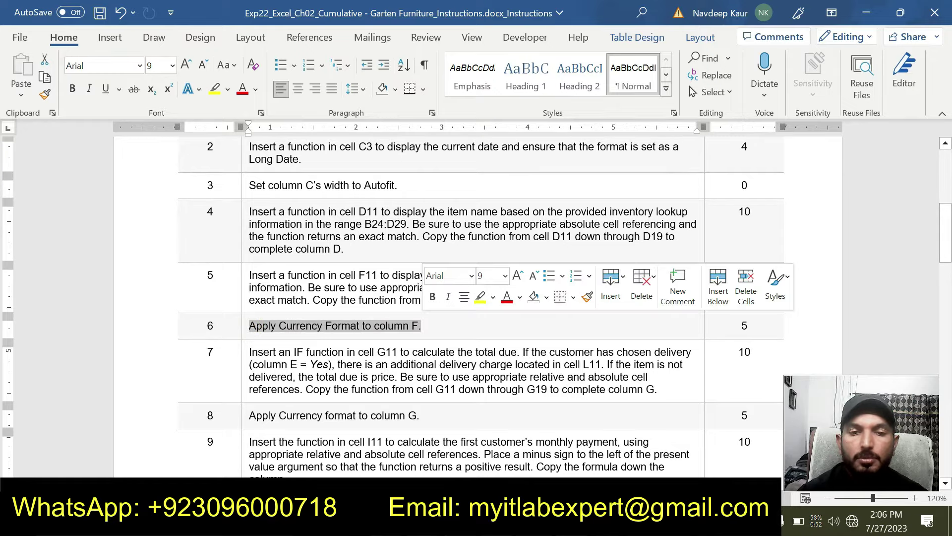
pyautogui.click(481, 296)
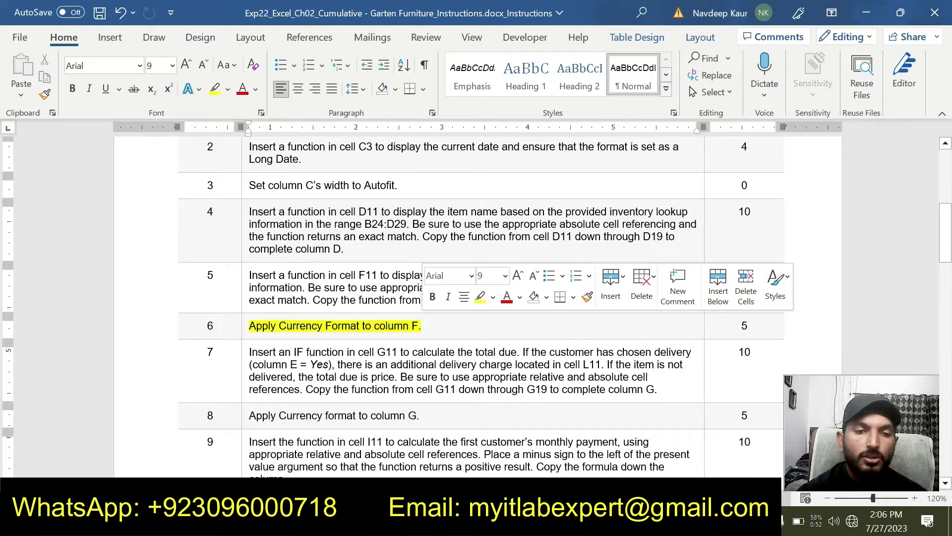
pyautogui.click(354, 392)
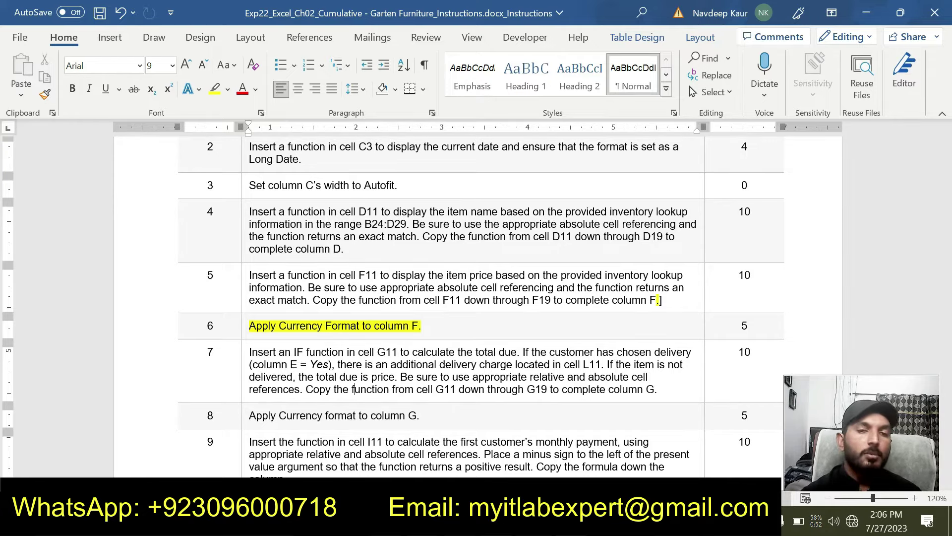
pyautogui.hotkey('alt', 'Tab')
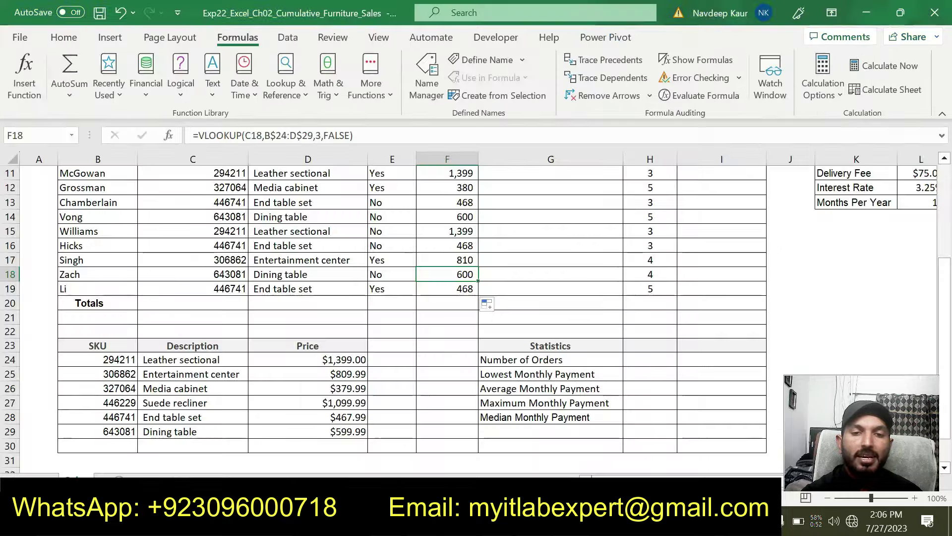
# Step: Format prices F11:F19 as Currency with 0 decimal places and symbol None
pyautogui.scroll(1, 362, 259)
pyautogui.moveTo(452, 218); pyautogui.dragTo(467, 330)
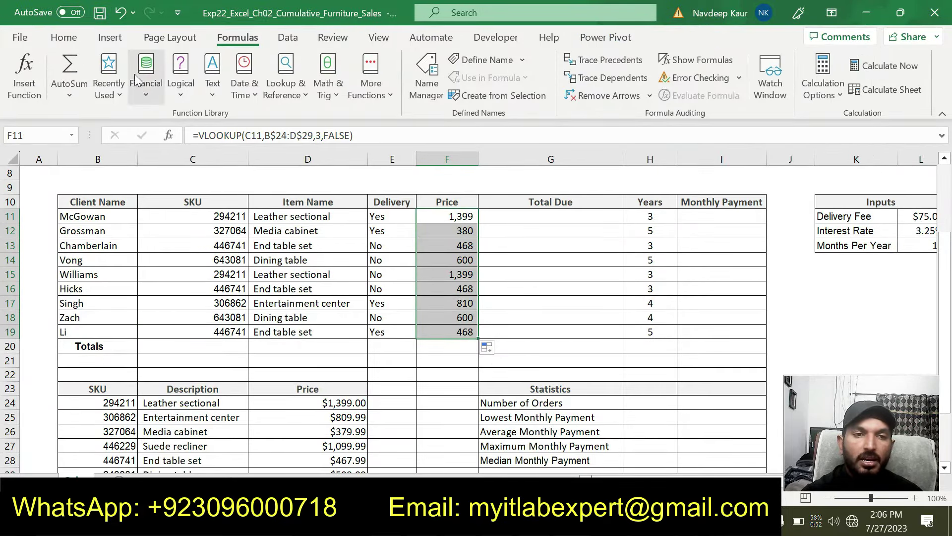
pyautogui.click(64, 37)
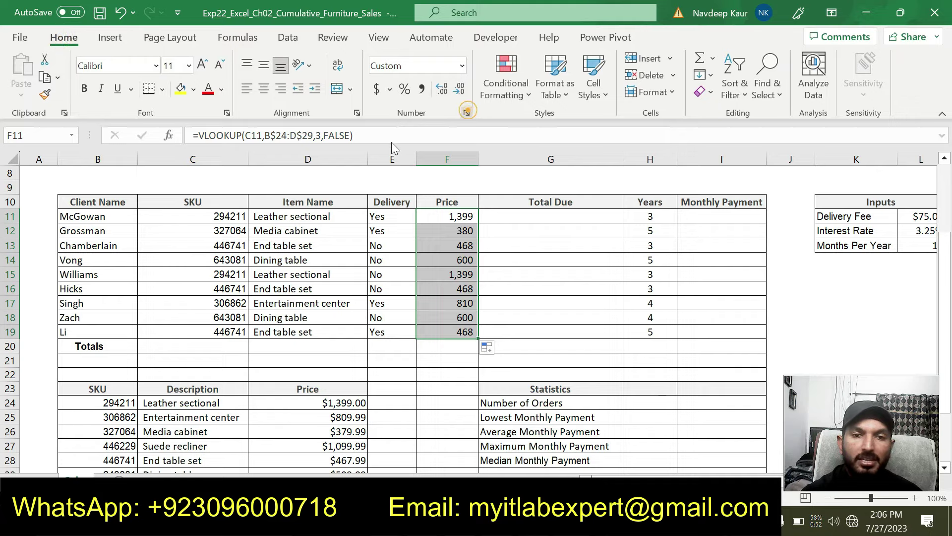
pyautogui.click(292, 92)
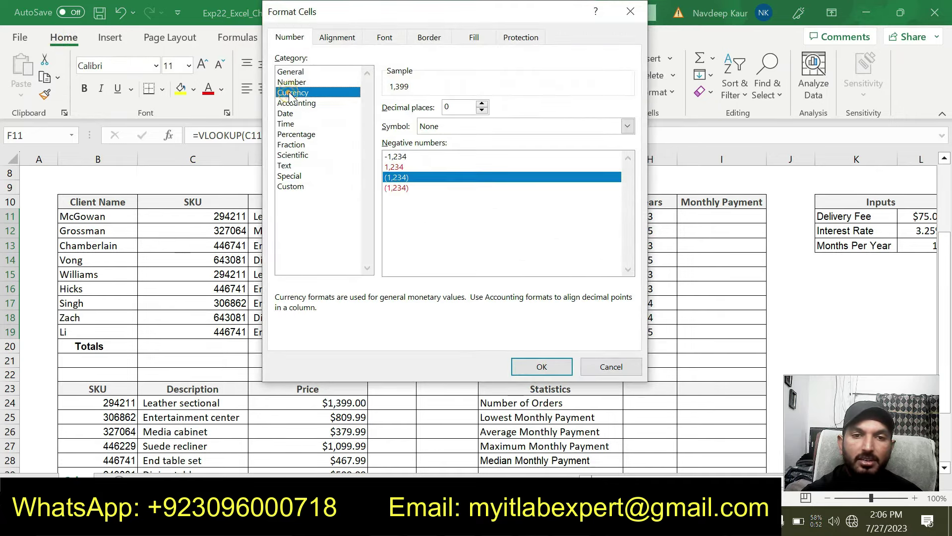
pyautogui.click(541, 367)
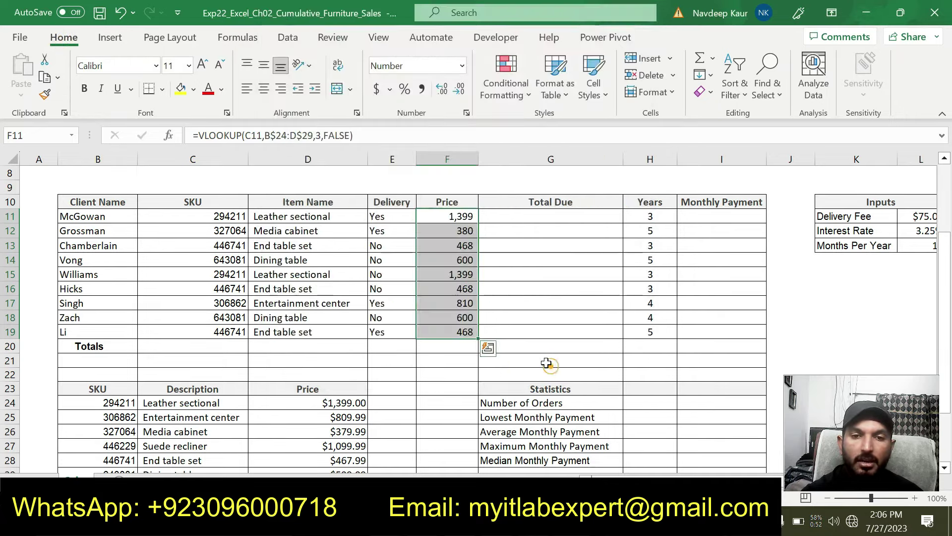
pyautogui.hotkey('alt', 'Tab')
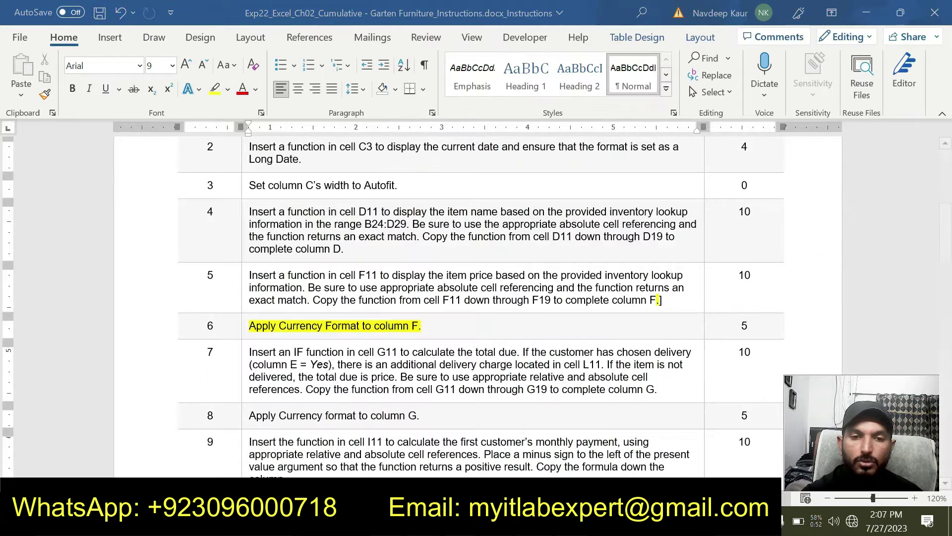
# Step: Mark the end of step 6's instruction with a closing bracket ']'
pyautogui.hotkey('alt', 'Tab')
pyautogui.scroll(-1, 535, 291)
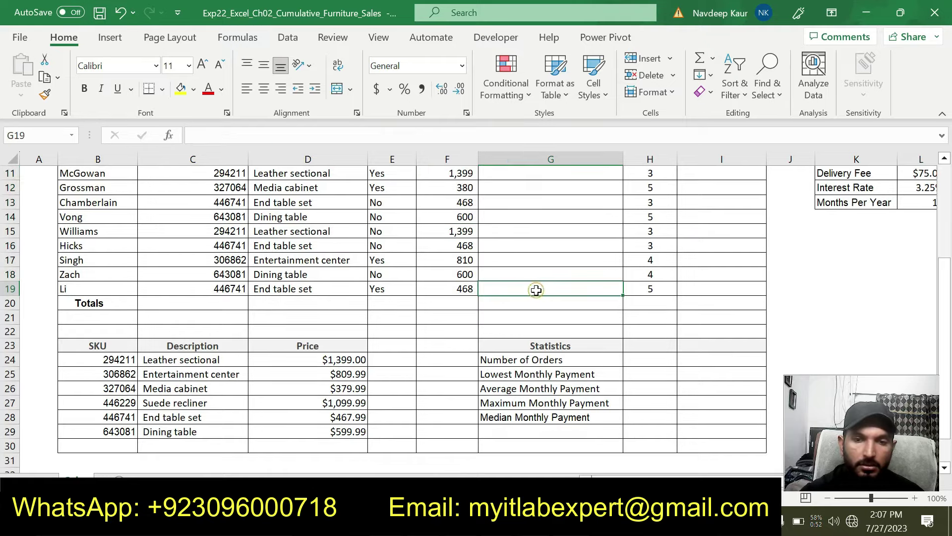
pyautogui.scroll(1, 536, 291)
pyautogui.hotkey('alt', 'Tab')
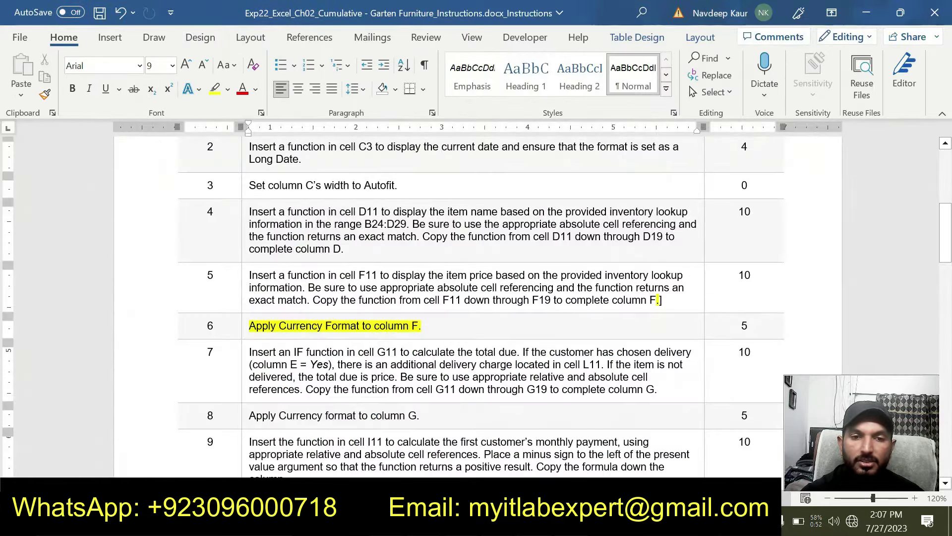
pyautogui.moveTo(249, 325); pyautogui.dragTo(451, 320)
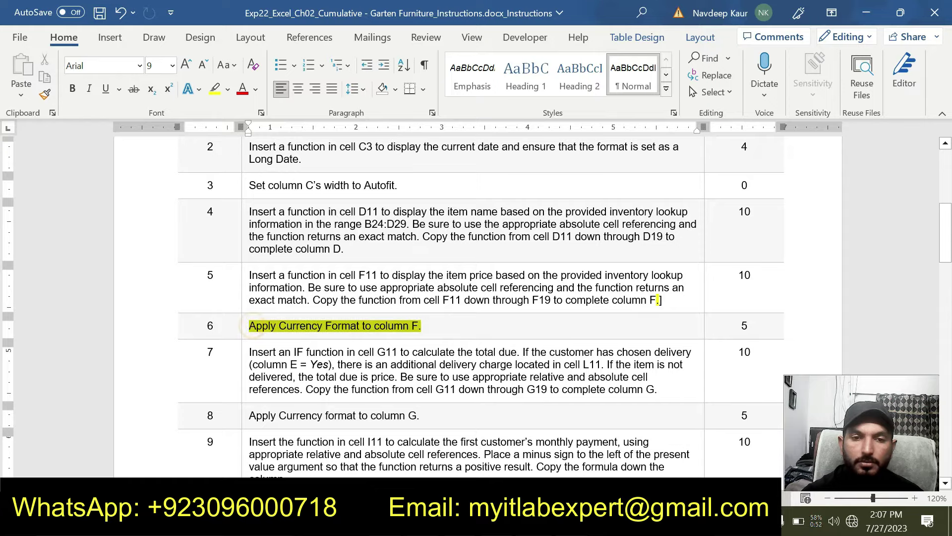
pyautogui.click(439, 326)
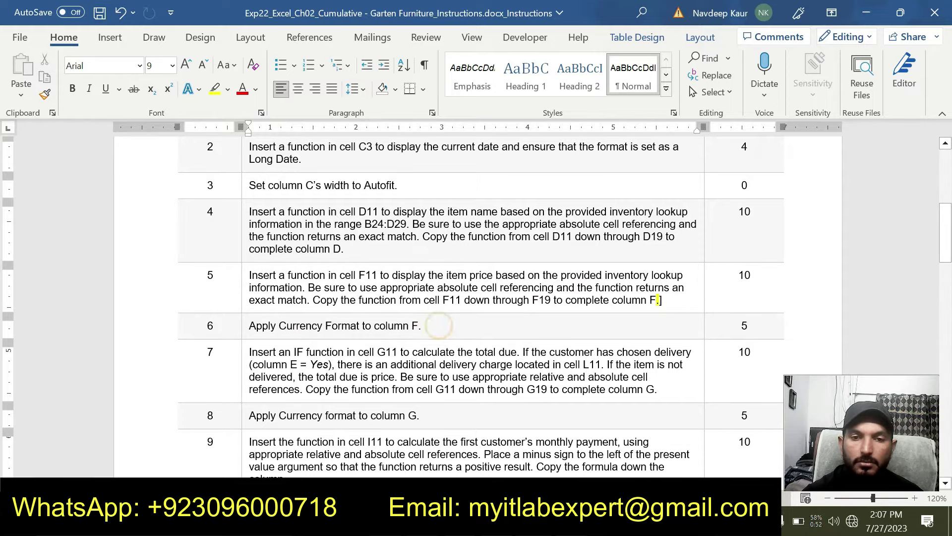
pyautogui.write(']')
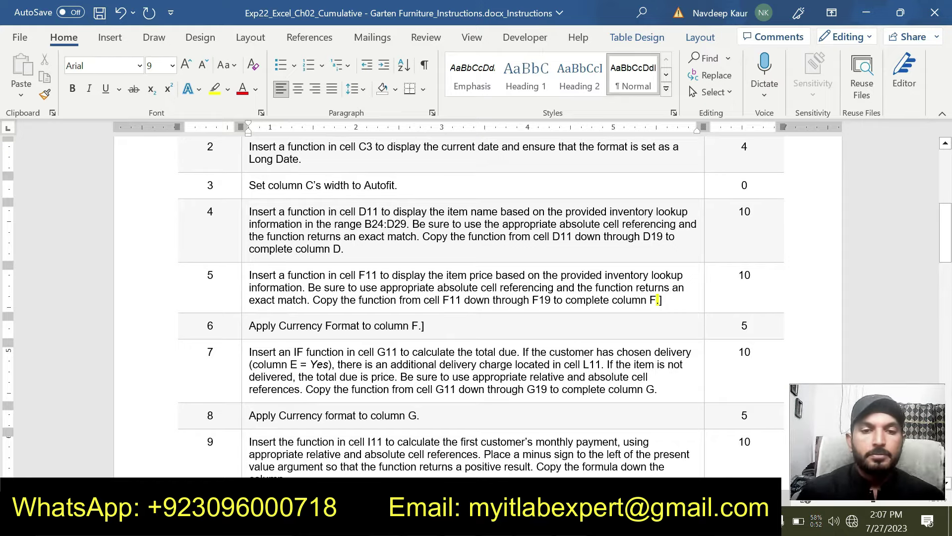
# Step: Highlight step 7, the G11 IF total-due instruction, in yellow
pyautogui.scroll(-5, 406, 208)
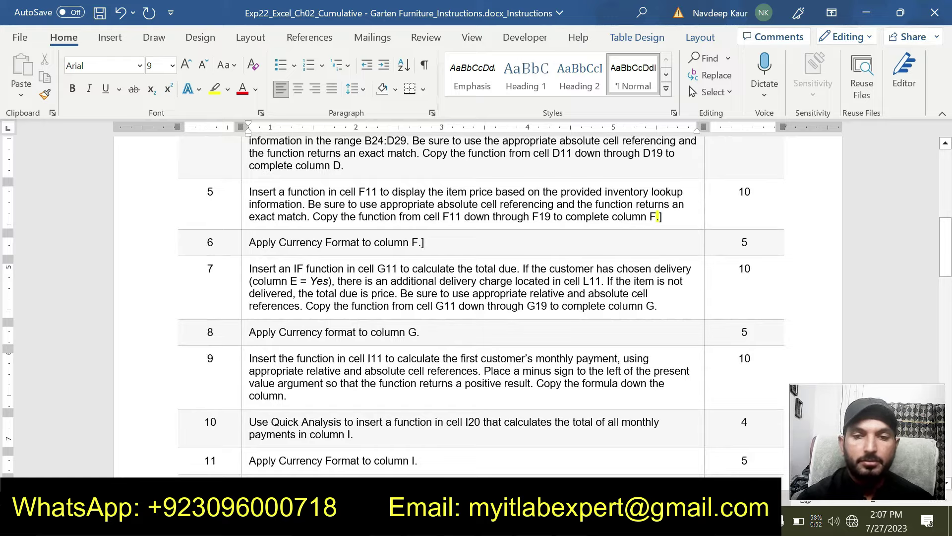
pyautogui.scroll(-15, 665, 291)
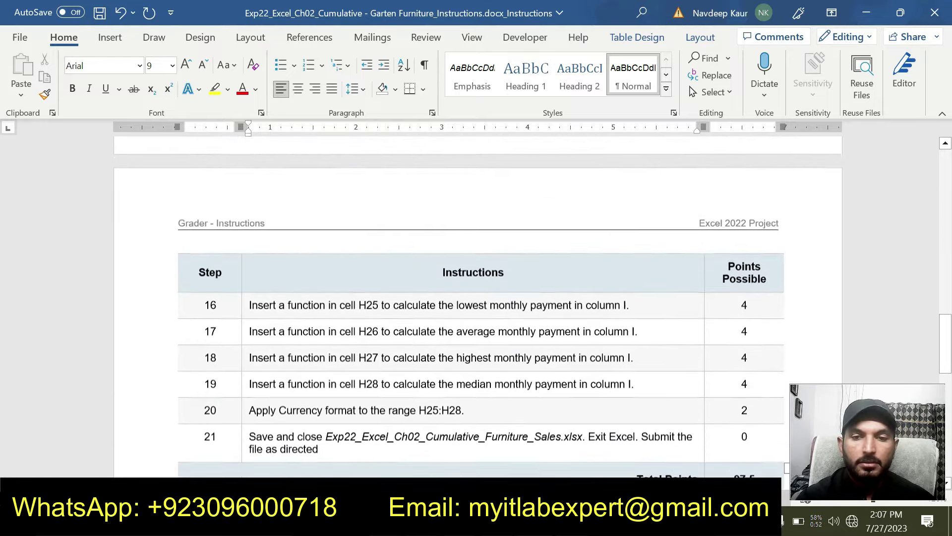
pyautogui.scroll(17, 476, 298)
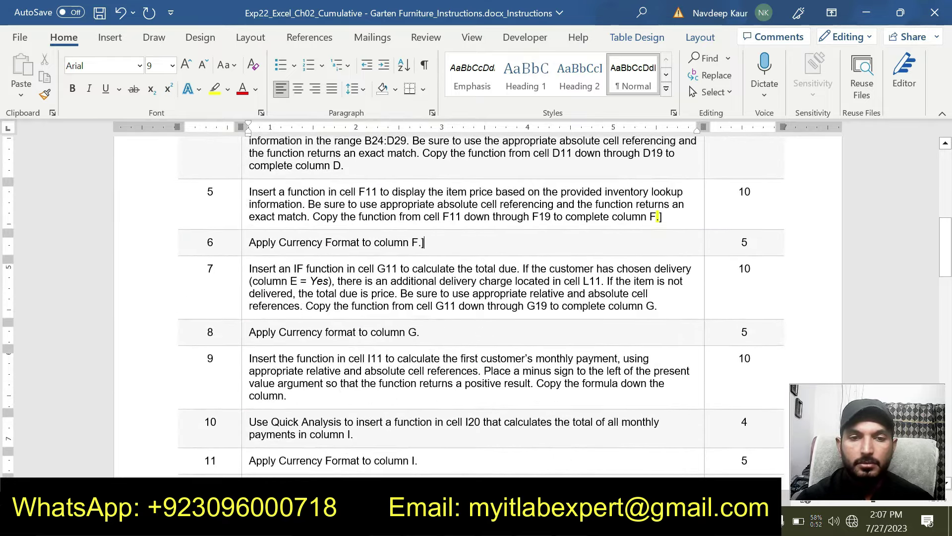
pyautogui.moveTo(659, 305); pyautogui.dragTo(321, 263)
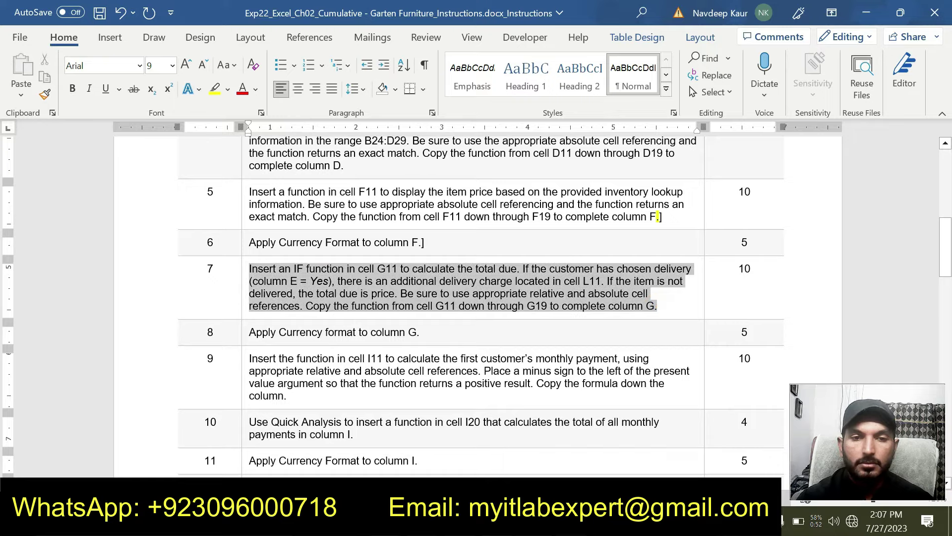
pyautogui.click(308, 245)
pyautogui.click(425, 307)
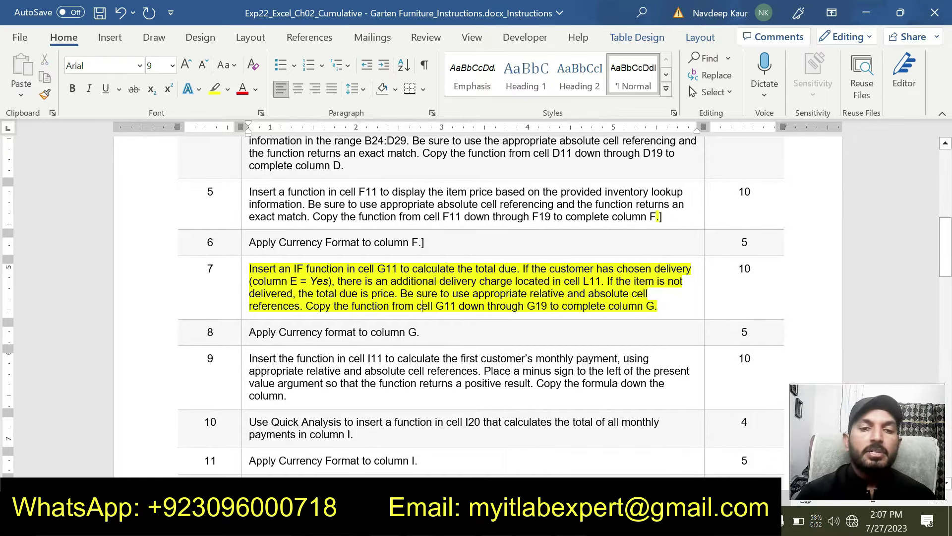
# Step: Select cell G11 for the Total Due formula, rechecking the Word instructions
pyautogui.scroll(5, 476, 308)
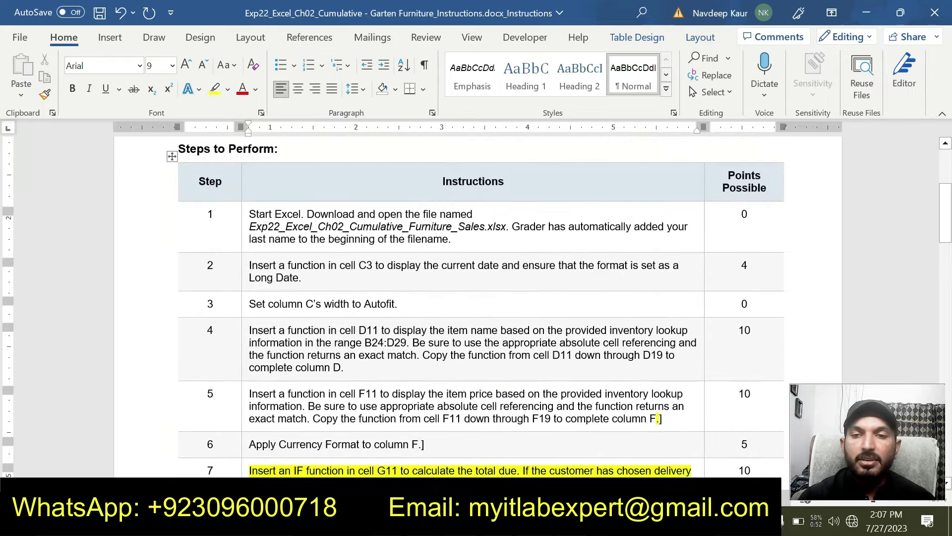
pyautogui.scroll(-3, 476, 307)
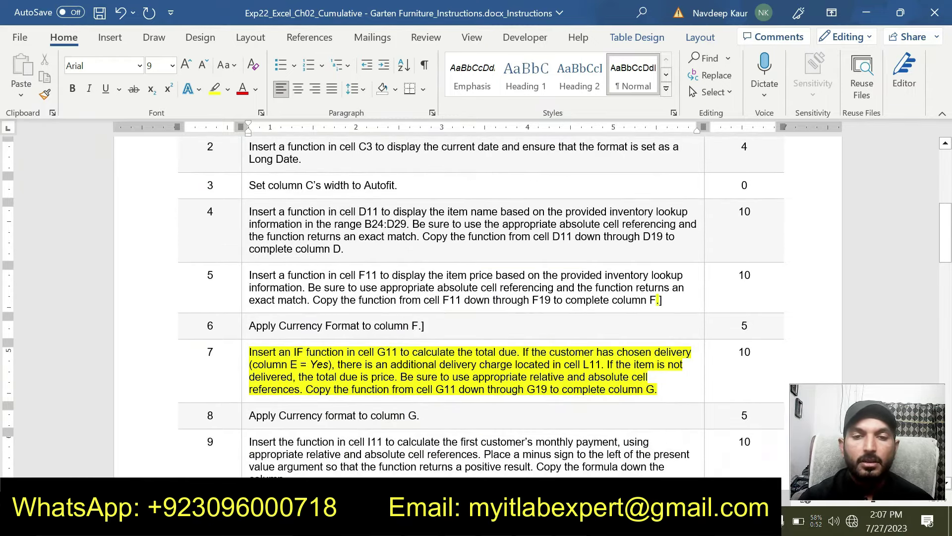
pyautogui.scroll(1, 420, 389)
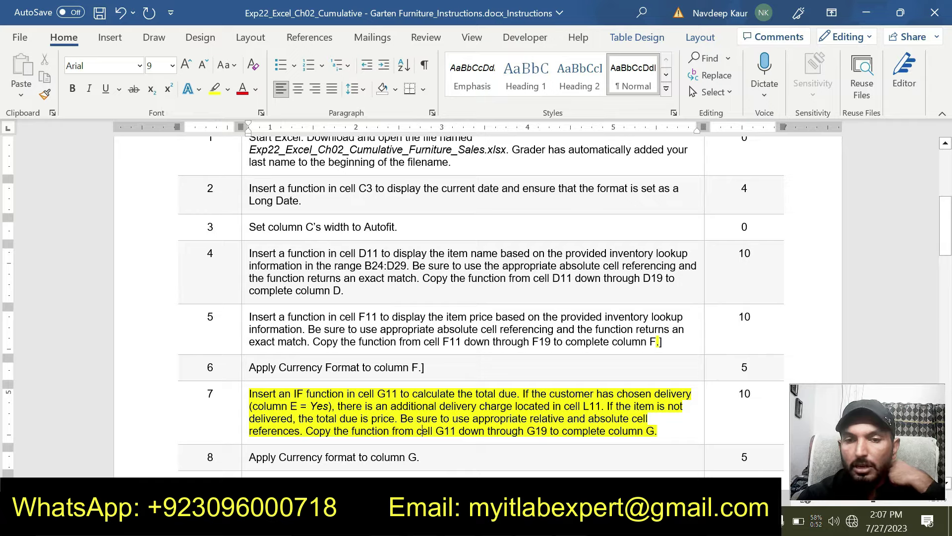
pyautogui.scroll(-1, 490, 403)
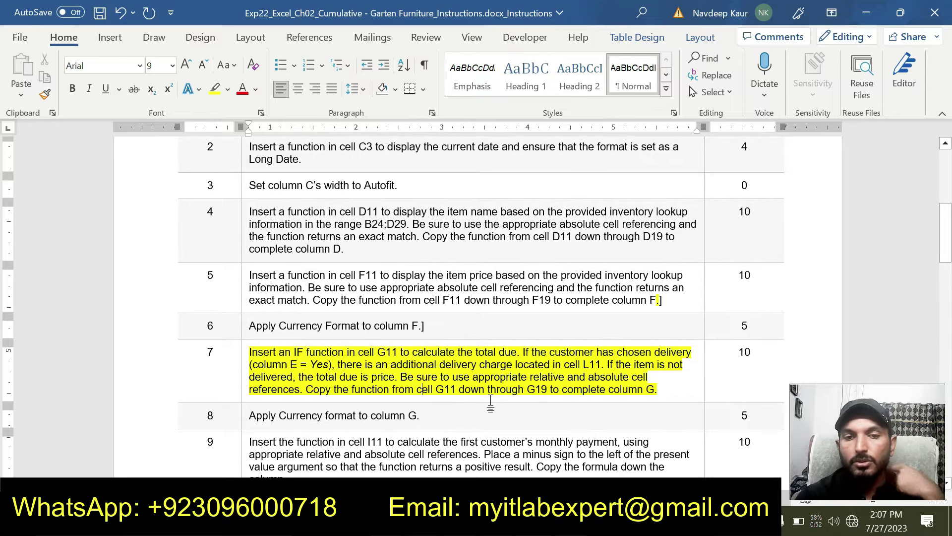
pyautogui.hotkey('alt', 'Tab')
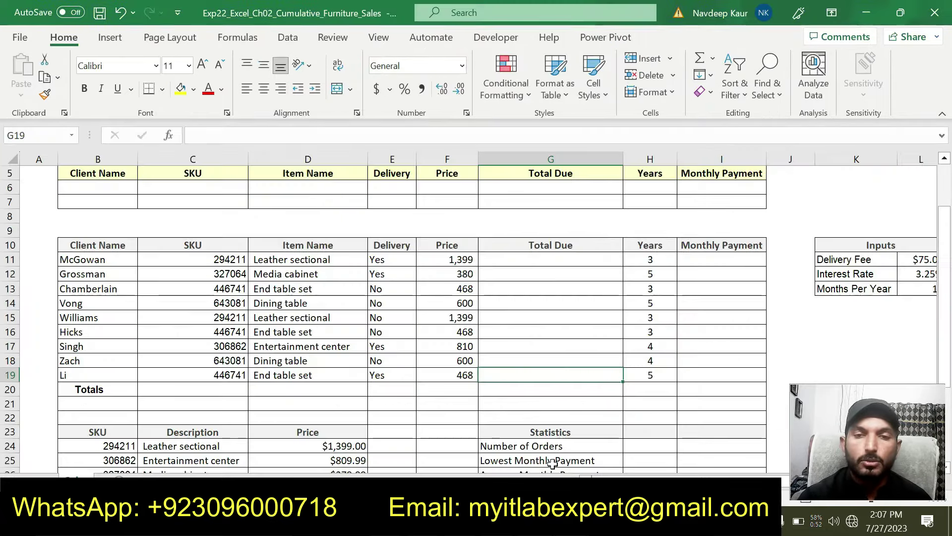
pyautogui.click(530, 258)
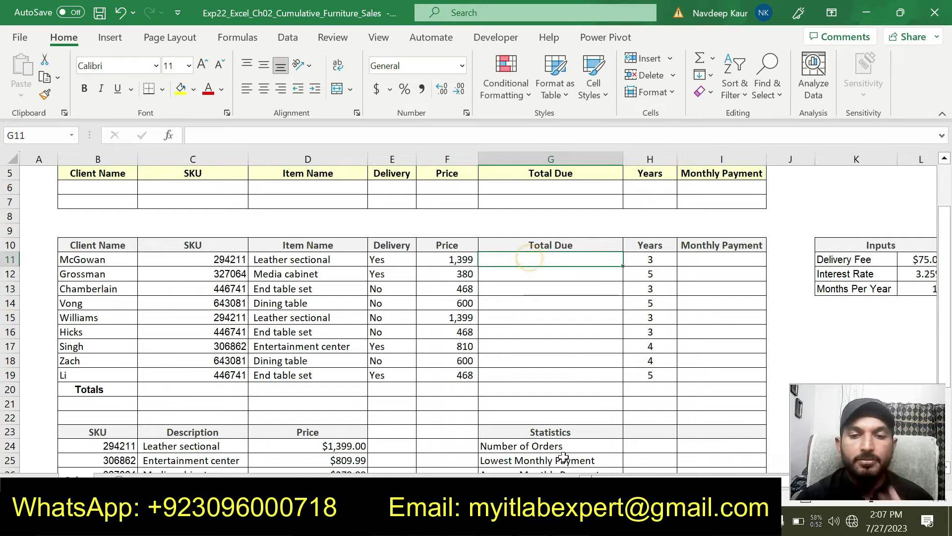
pyautogui.hotkey('alt', 'Tab')
pyautogui.scroll(-1, 476, 307)
pyautogui.scroll(1, 476, 308)
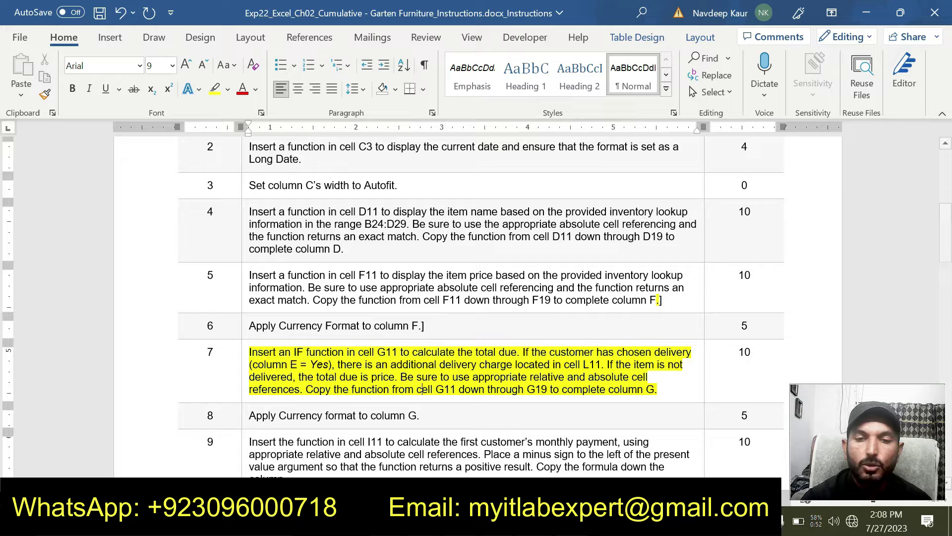
pyautogui.hotkey('alt', 'Tab')
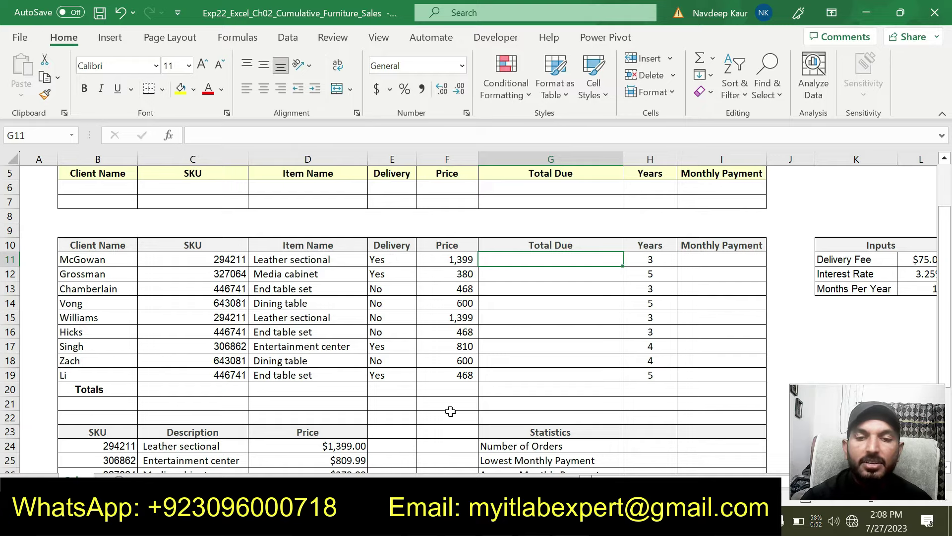
pyautogui.click(533, 437)
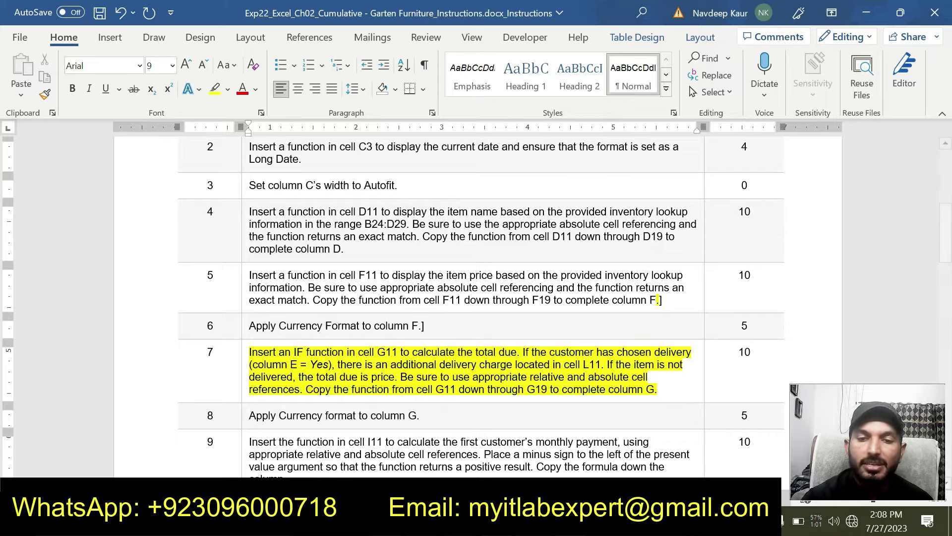
pyautogui.hotkey('alt', 'Tab')
pyautogui.scroll(-3, 357, 375)
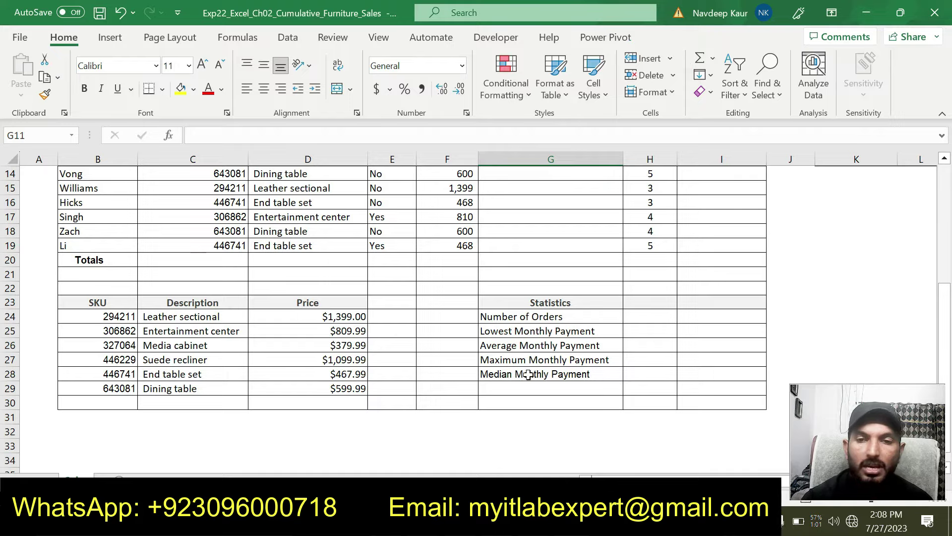
pyautogui.scroll(4, 542, 375)
pyautogui.scroll(-1, 541, 375)
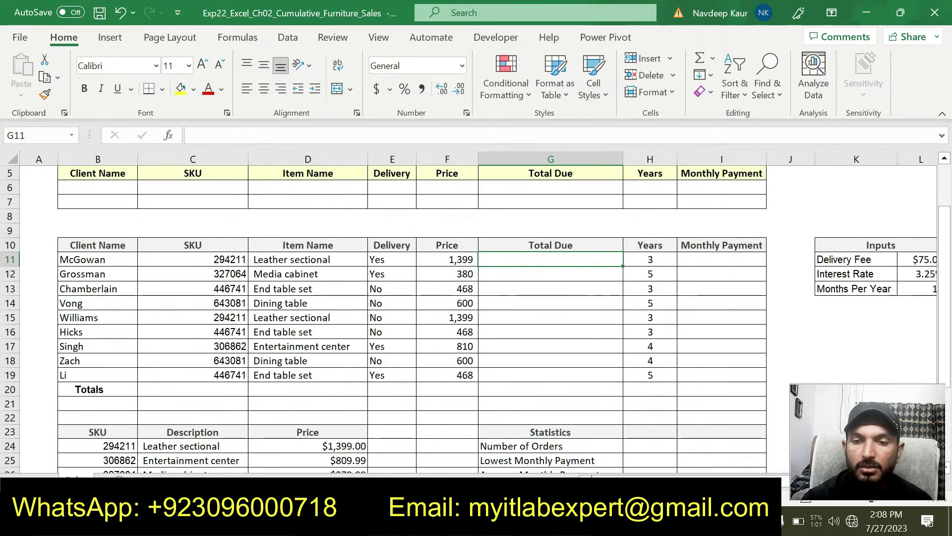
pyautogui.moveTo(727, 477); pyautogui.dragTo(736, 471)
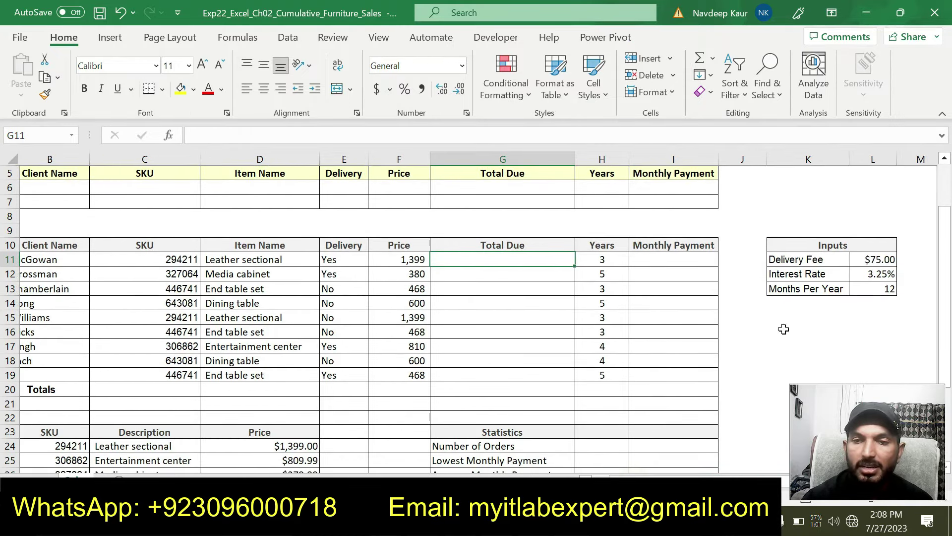
# Step: Check the delivery fee in L11, reread the instructions, and select G11
pyautogui.click(878, 257)
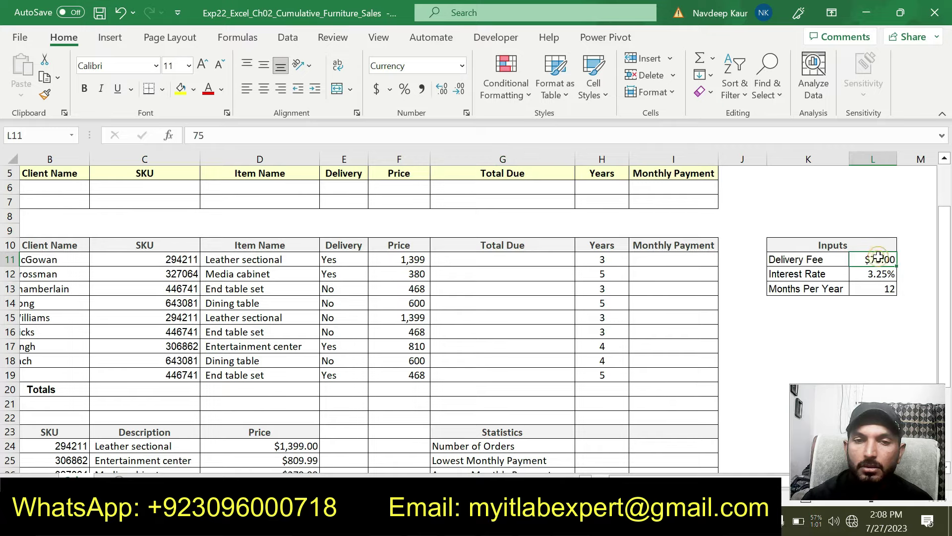
pyautogui.hotkey('alt', 'Tab')
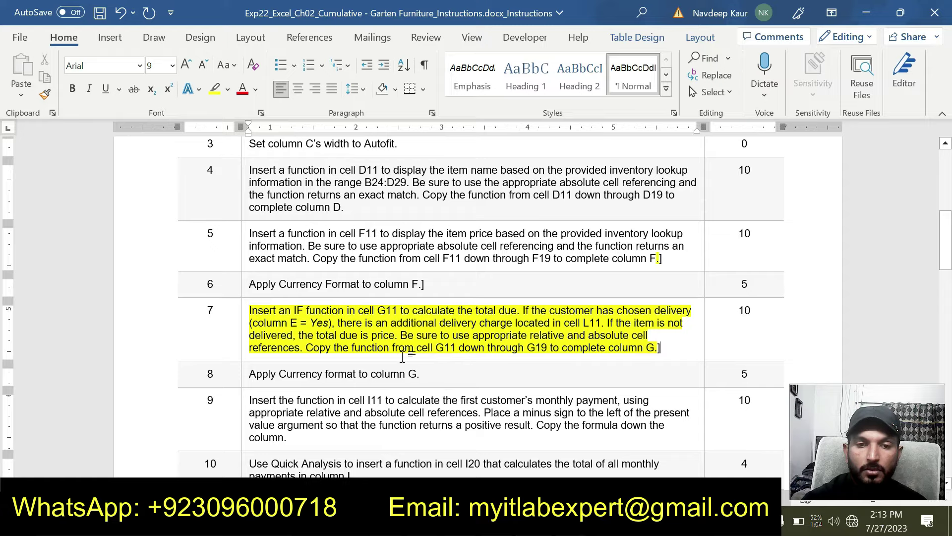
pyautogui.hotkey('alt', 'Tab')
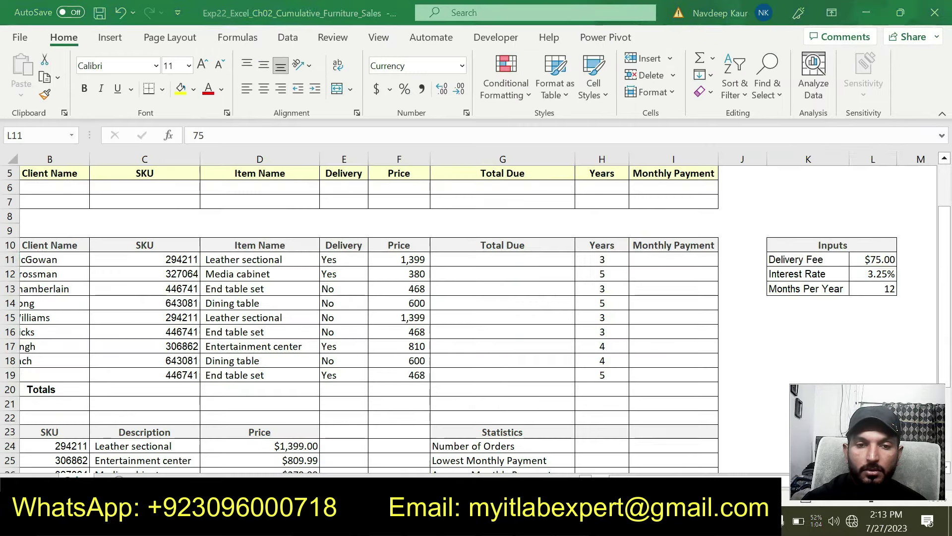
pyautogui.click(491, 261)
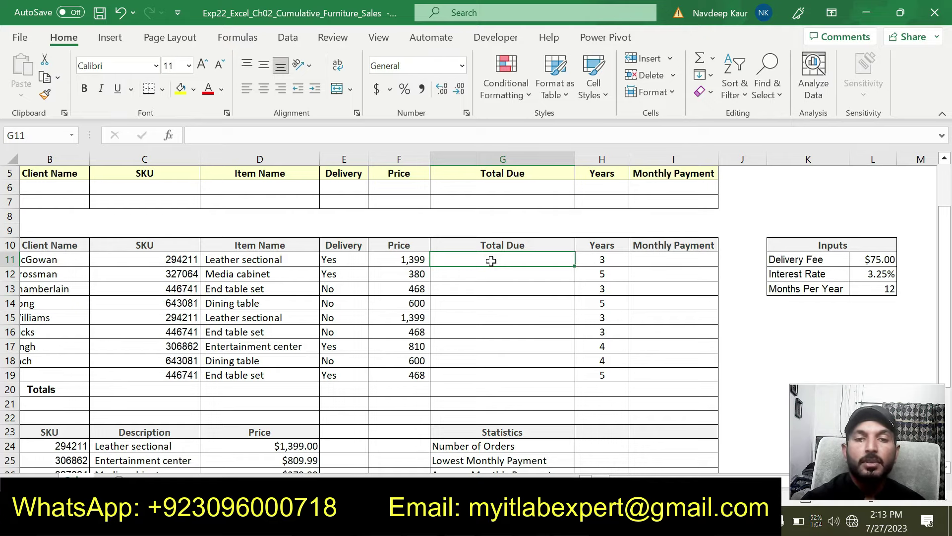
# Step: Start an IF function in G11 and open its Function Arguments dialog
pyautogui.write('=IF')
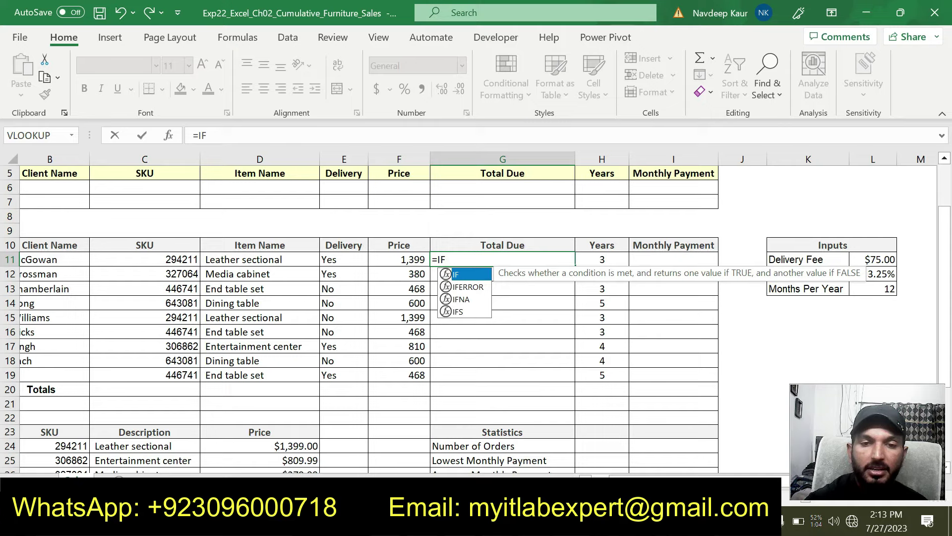
pyautogui.doubleClick(465, 276)
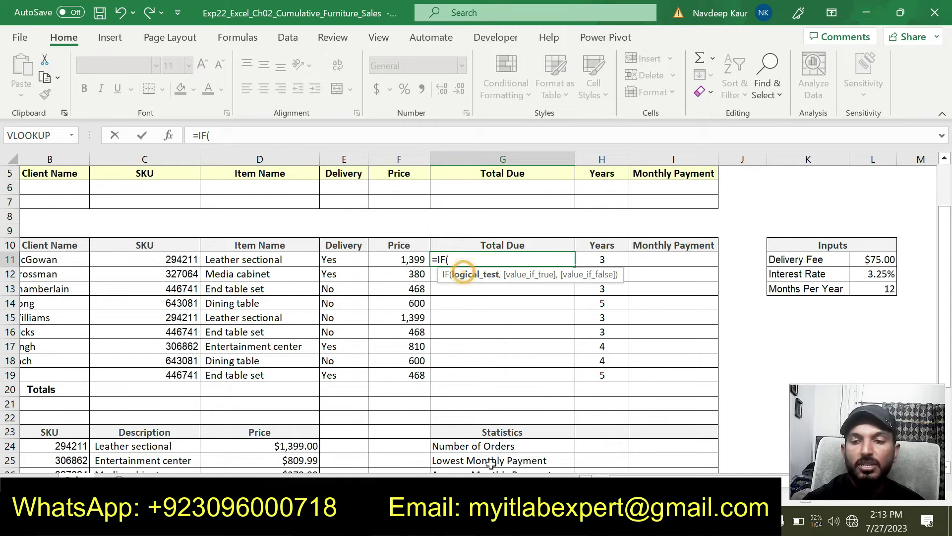
pyautogui.click(177, 136)
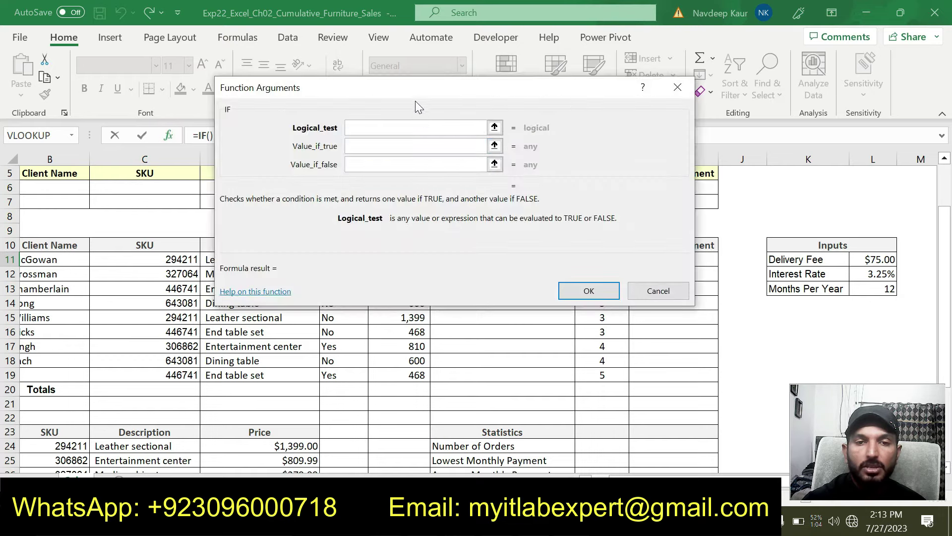
pyautogui.moveTo(412, 93); pyautogui.dragTo(410, 89)
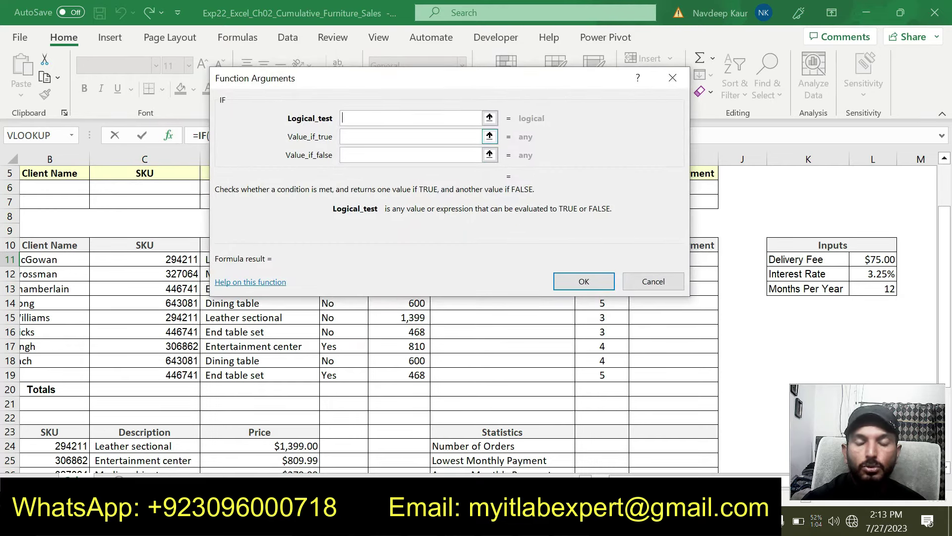
pyautogui.click(367, 95)
pyautogui.hotkey('alt', 'Tab')
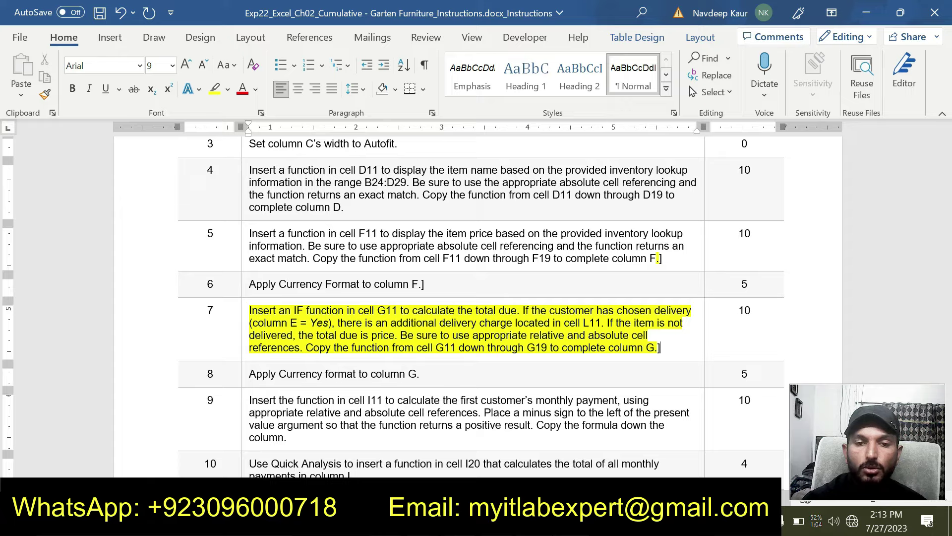
pyautogui.hotkey('alt', 'Tab')
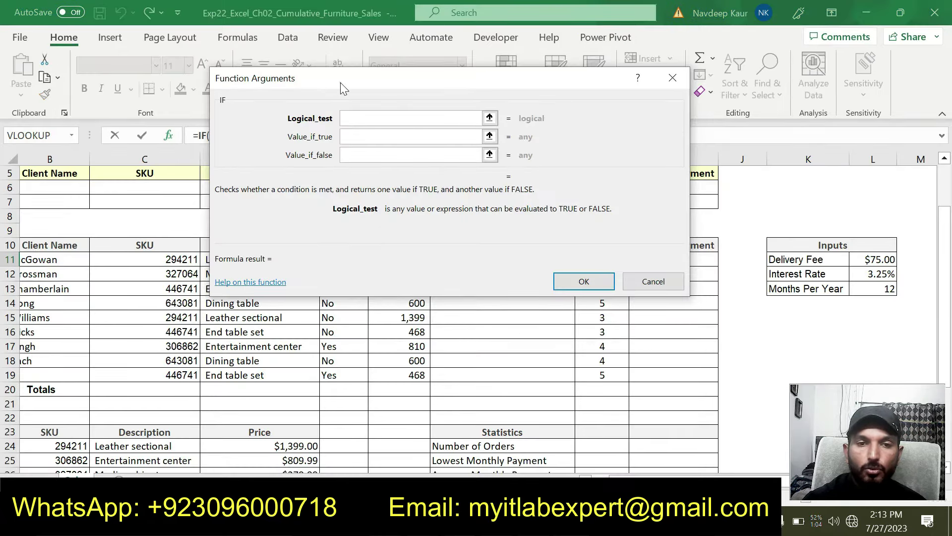
# Step: Enter E="Yes" as the IF function's Logical_test
pyautogui.write('E')
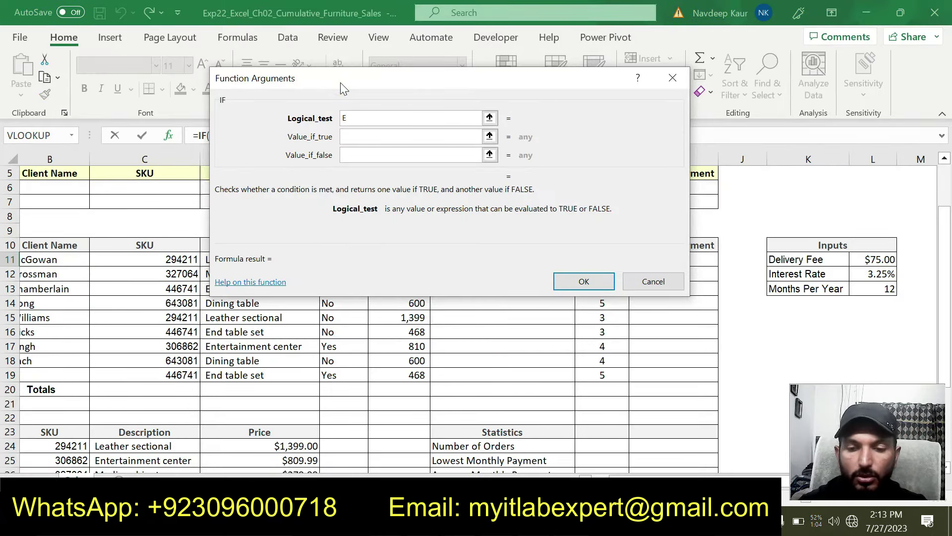
pyautogui.write('="y')
pyautogui.press('BackSpace')
pyautogui.write('Yes"')
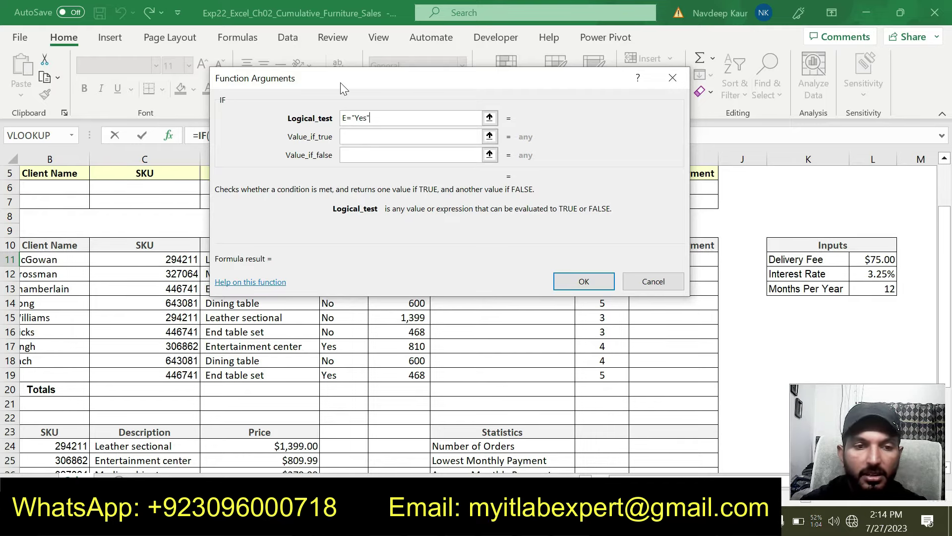
pyautogui.moveTo(370, 90); pyautogui.dragTo(283, 95)
pyautogui.click(267, 143)
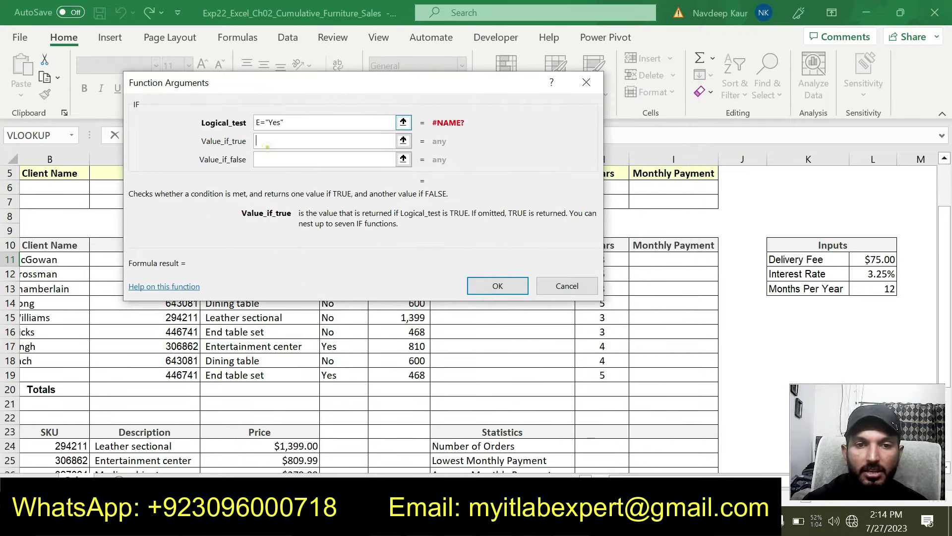
pyautogui.moveTo(300, 94); pyautogui.dragTo(406, 321)
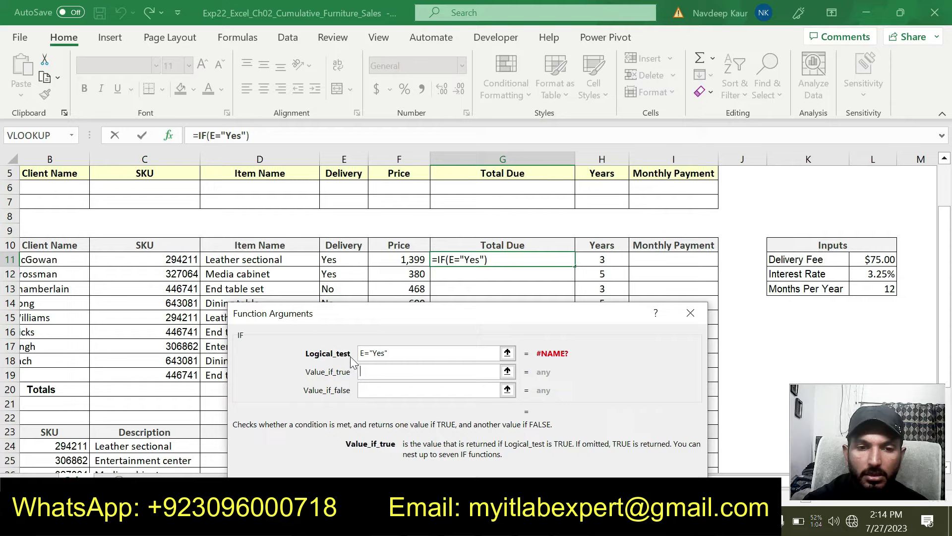
pyautogui.click(364, 356)
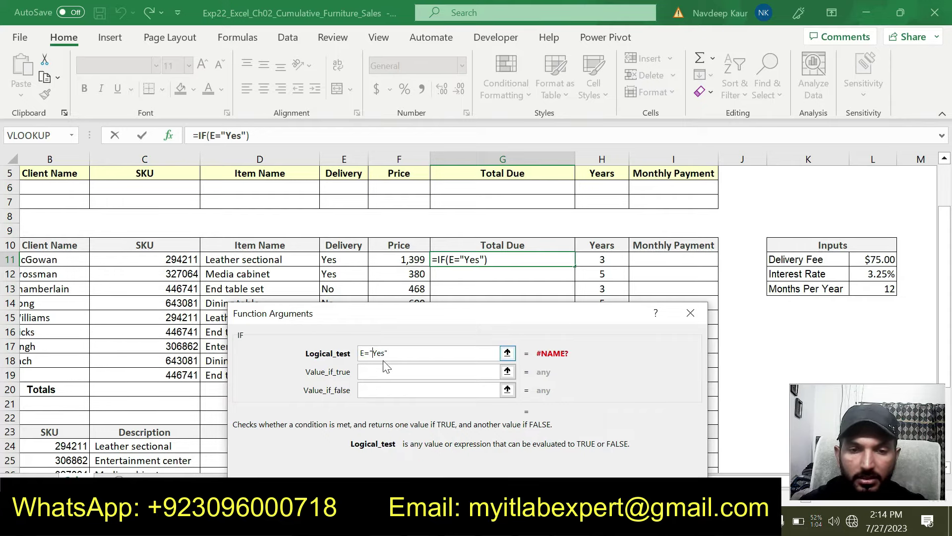
# Step: Complete the logical test as E11="Yes" and set Value_if_true to F11+L11
pyautogui.write('11')
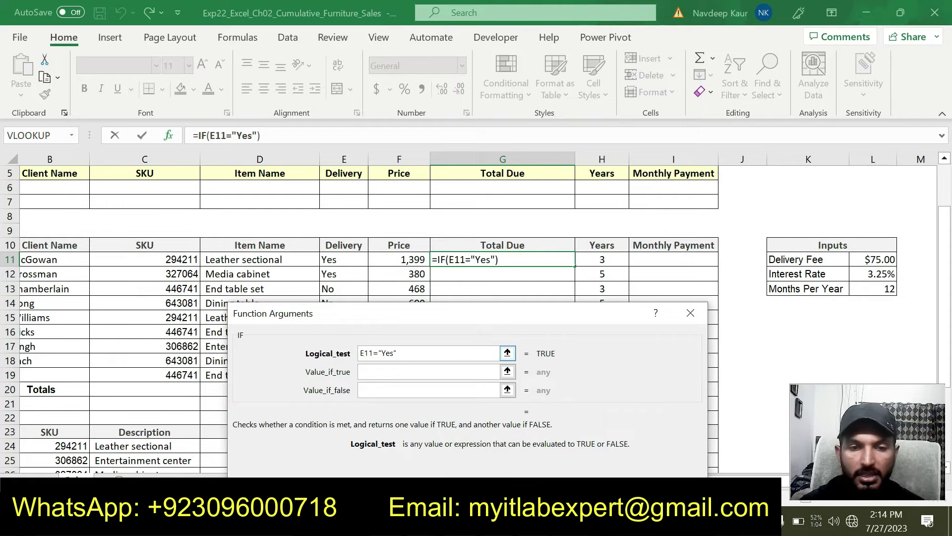
pyautogui.click(383, 370)
pyautogui.moveTo(436, 321); pyautogui.dragTo(311, 308)
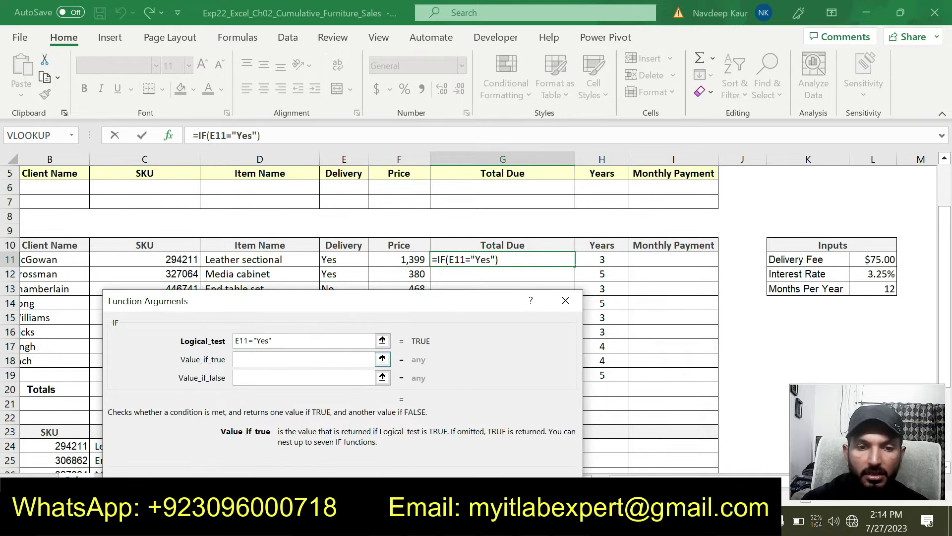
pyautogui.click(402, 260)
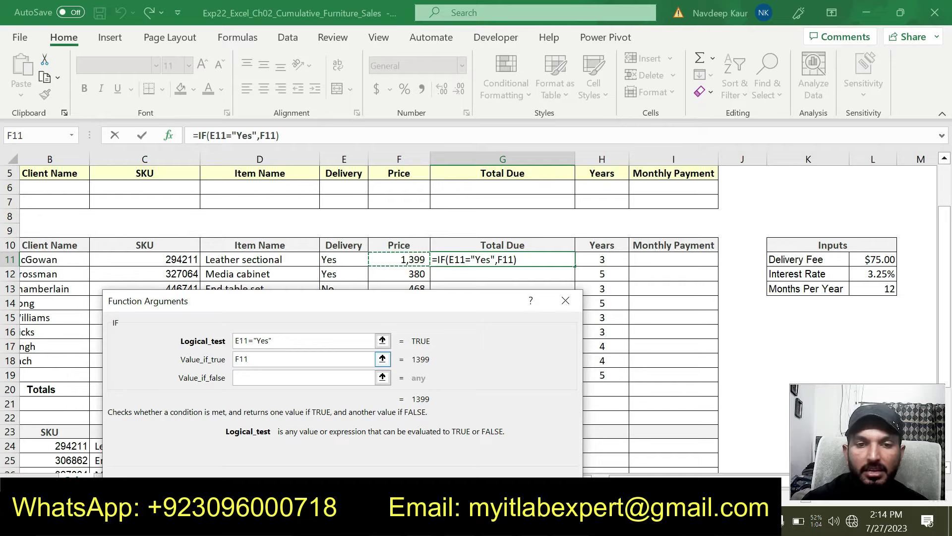
pyautogui.write('+')
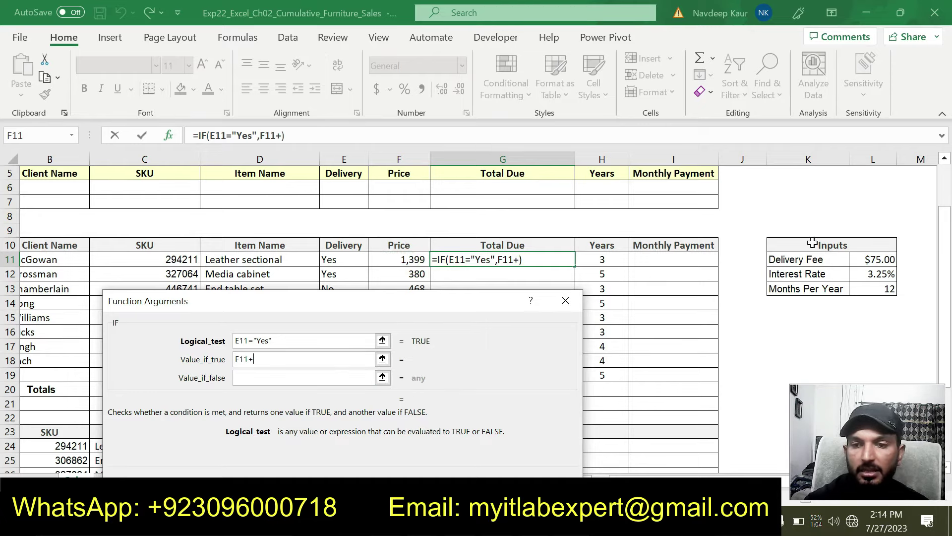
pyautogui.click(859, 260)
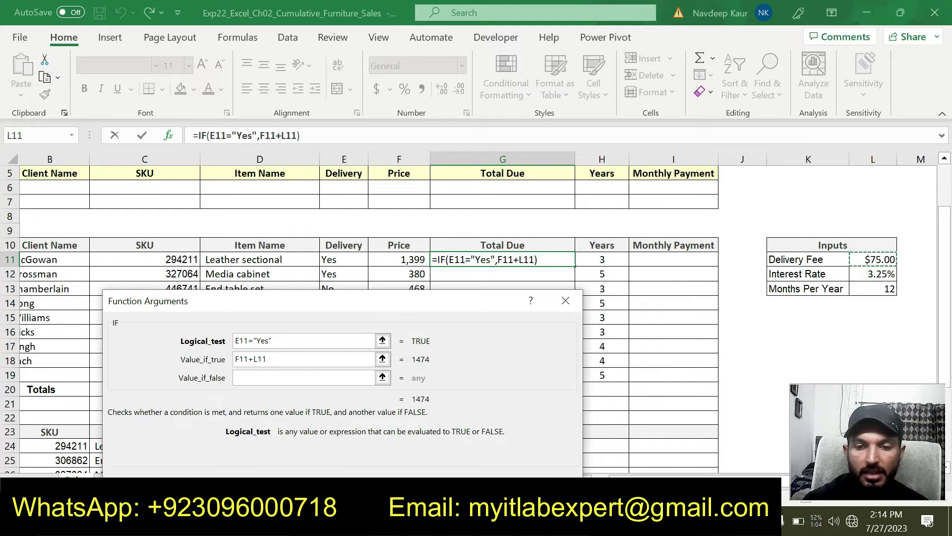
# Step: Set Value_if_false to F11 and commit the IF formula, giving 1474
pyautogui.hotkey('alt', 'Tab')
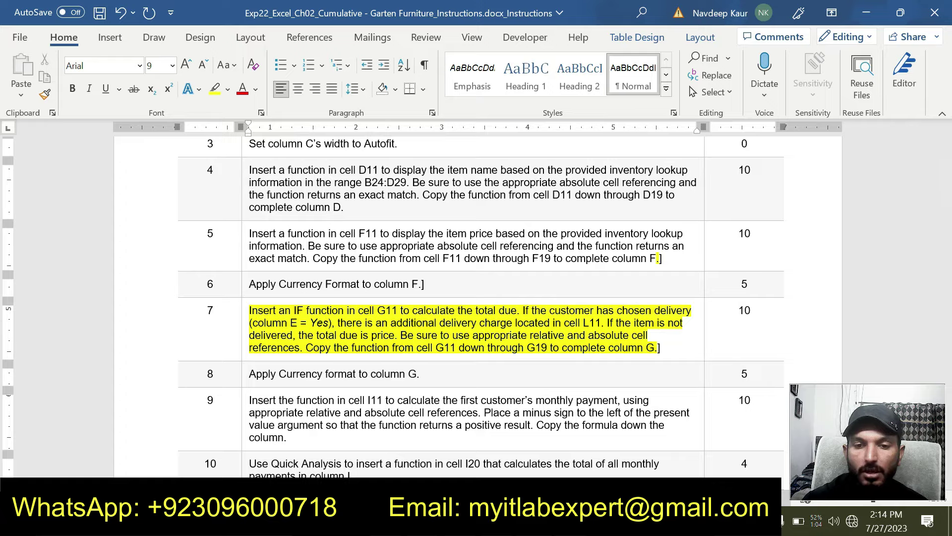
pyautogui.hotkey('alt', 'Tab')
pyautogui.moveTo(397, 300); pyautogui.dragTo(390, 19)
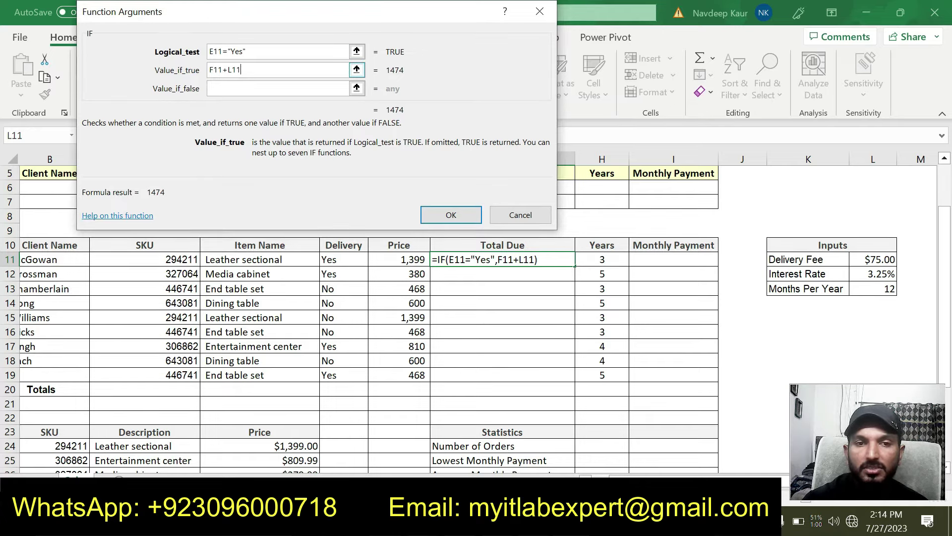
pyautogui.press('Tab')
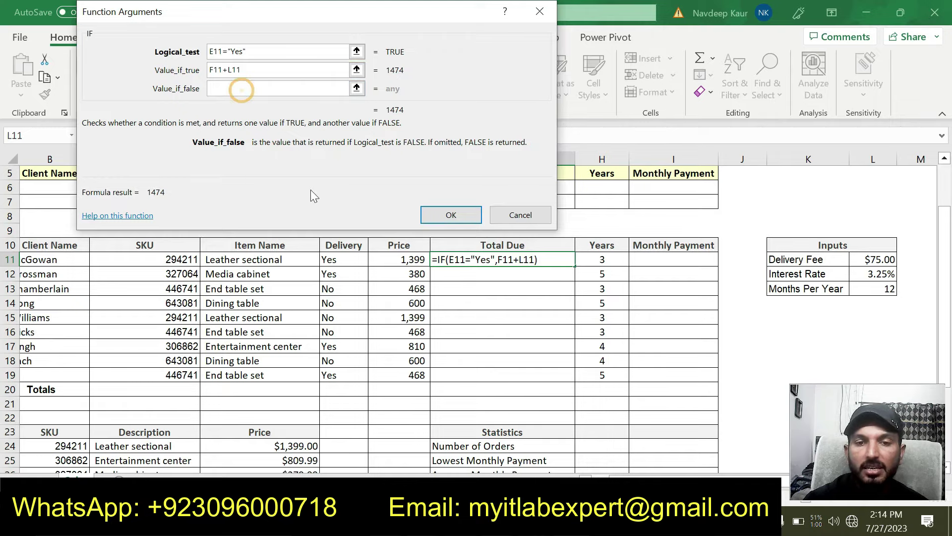
pyautogui.click(399, 264)
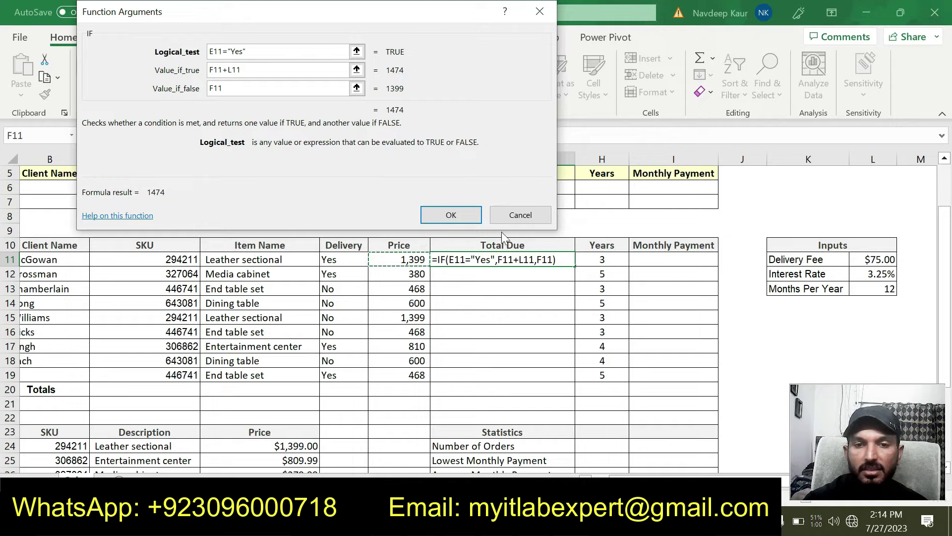
pyautogui.click(450, 215)
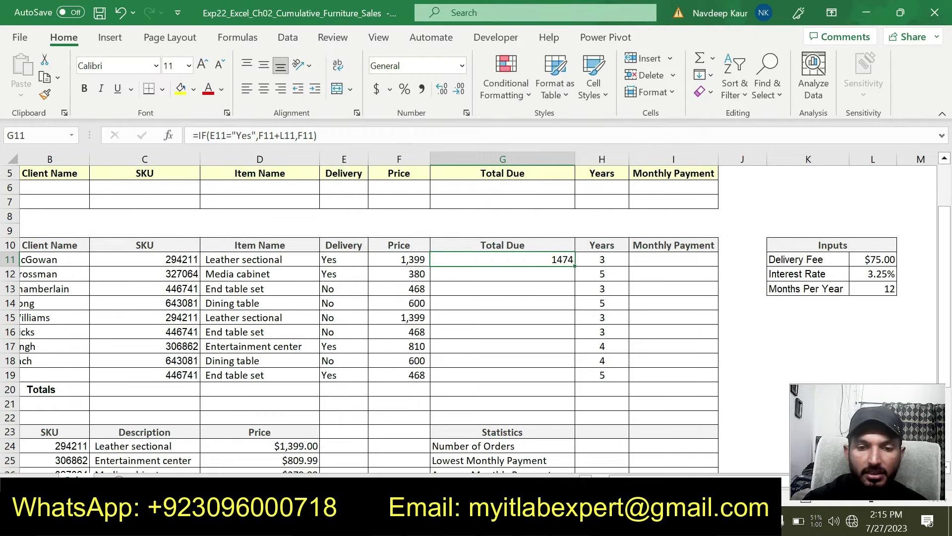
# Step: Fill the Total Due formula down from G11 through G19
pyautogui.hscroll(-1, 181, 296)
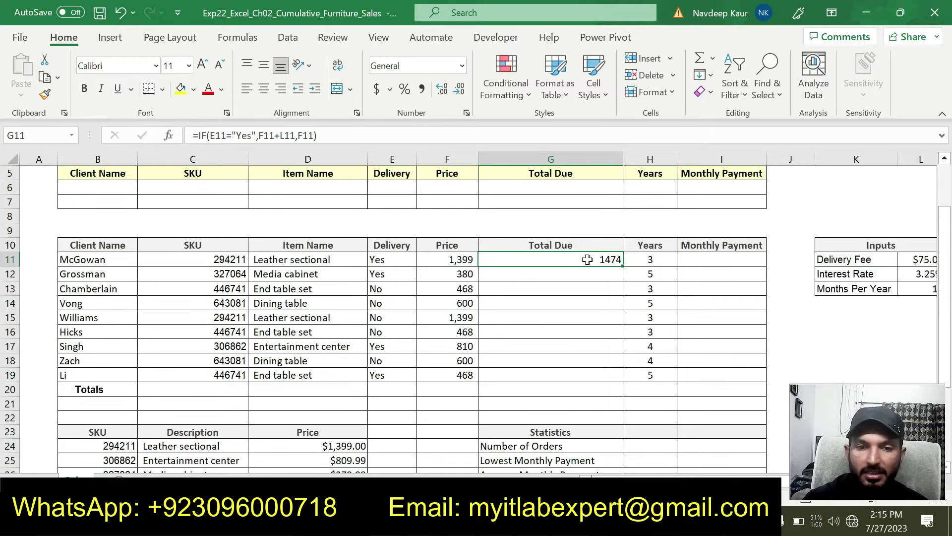
pyautogui.hotkey('alt', 'Tab')
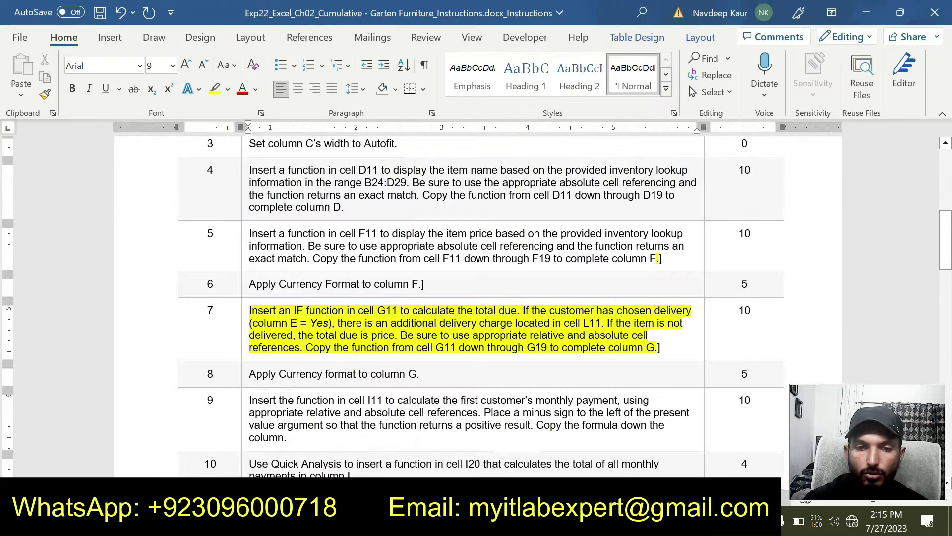
pyautogui.hotkey('alt', 'Tab')
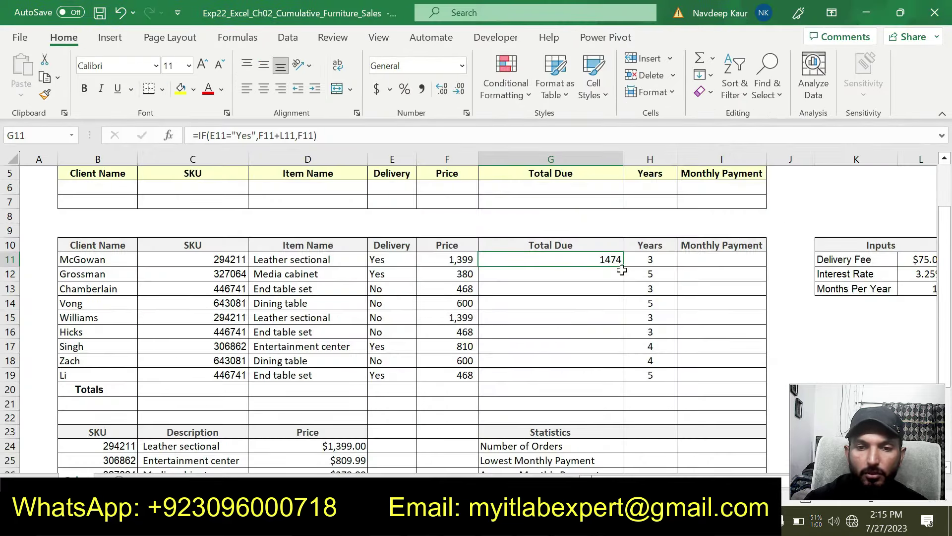
pyautogui.moveTo(622, 267); pyautogui.dragTo(606, 384)
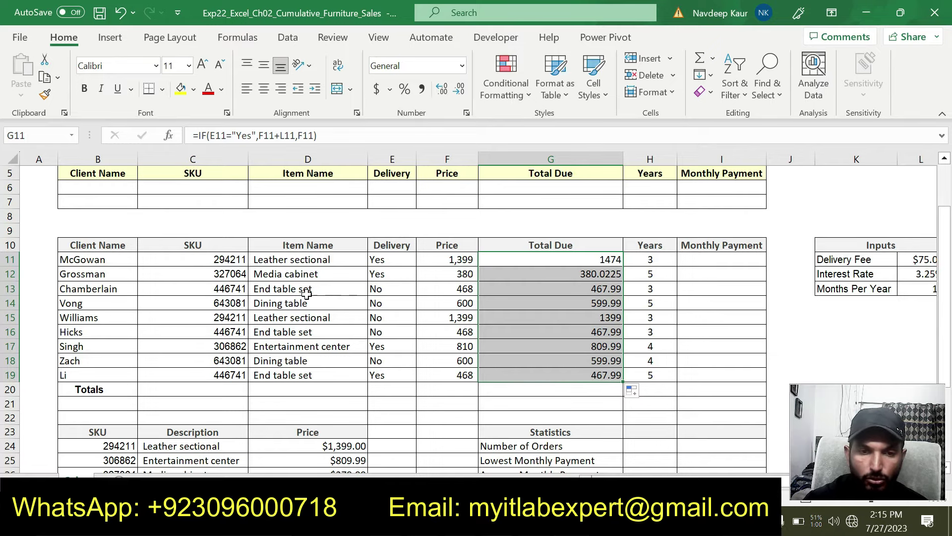
# Step: Check the delivery, VLOOKUP price and Total Due formulas in rows 13 and 16
pyautogui.click(274, 289)
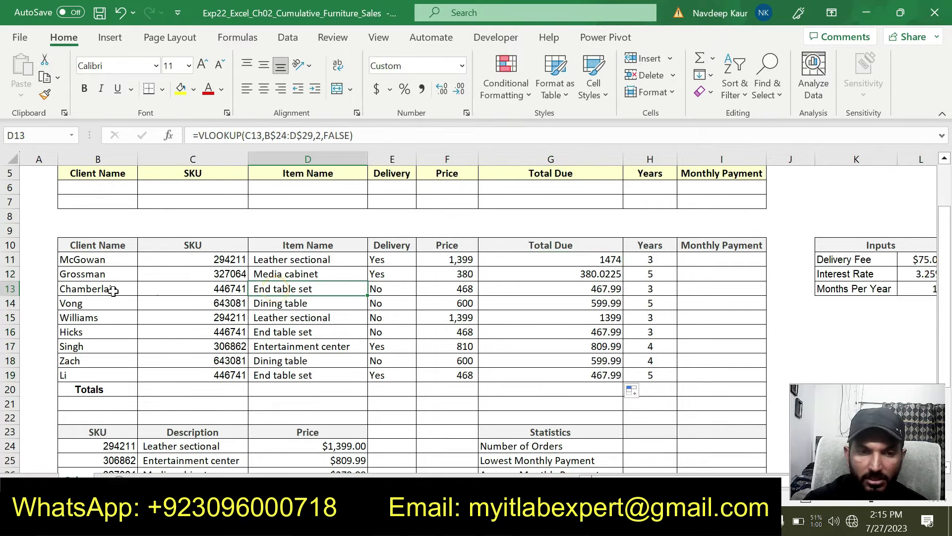
pyautogui.click(113, 290)
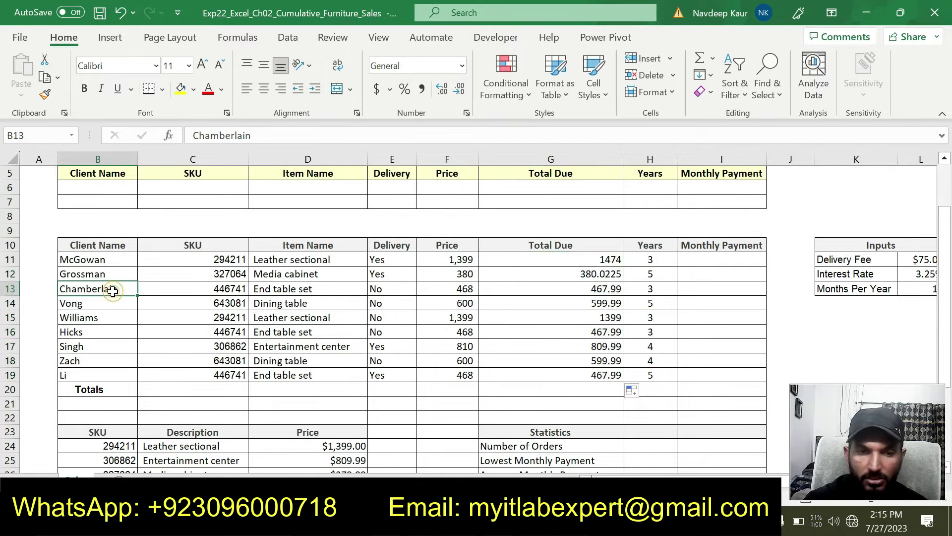
pyautogui.click(395, 288)
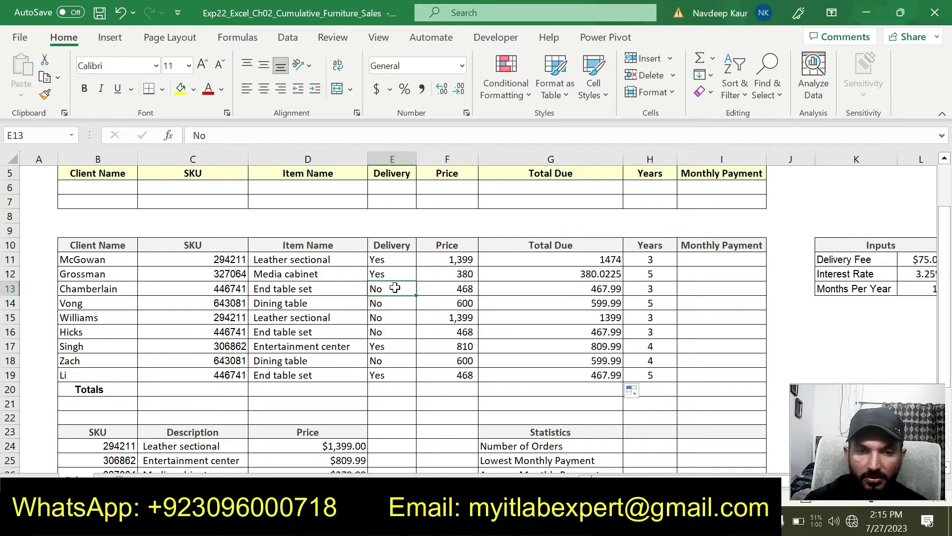
pyautogui.click(464, 289)
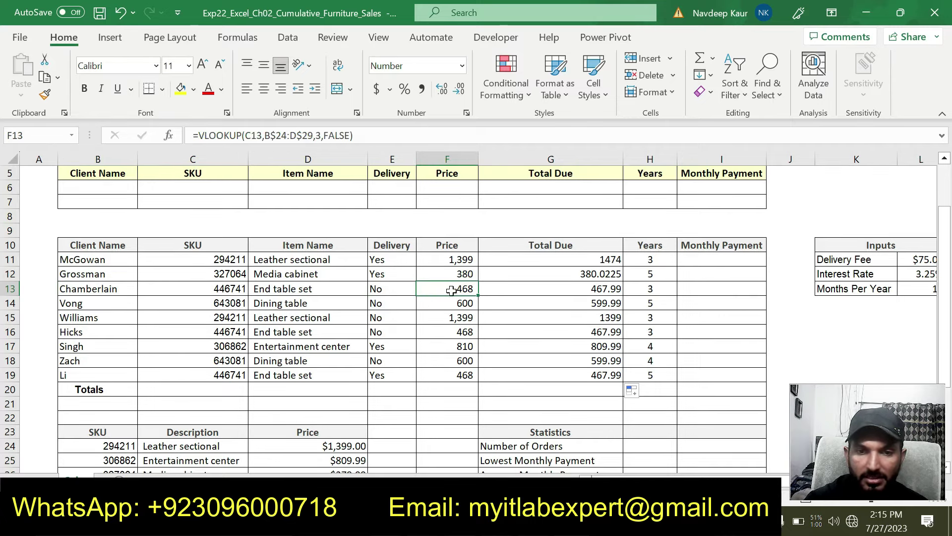
pyautogui.click(595, 289)
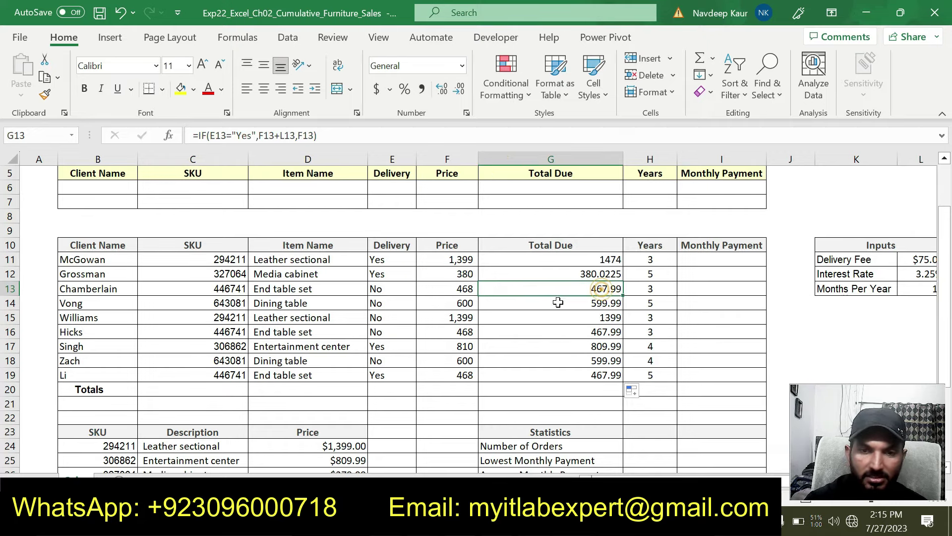
pyautogui.click(383, 335)
pyautogui.click(79, 331)
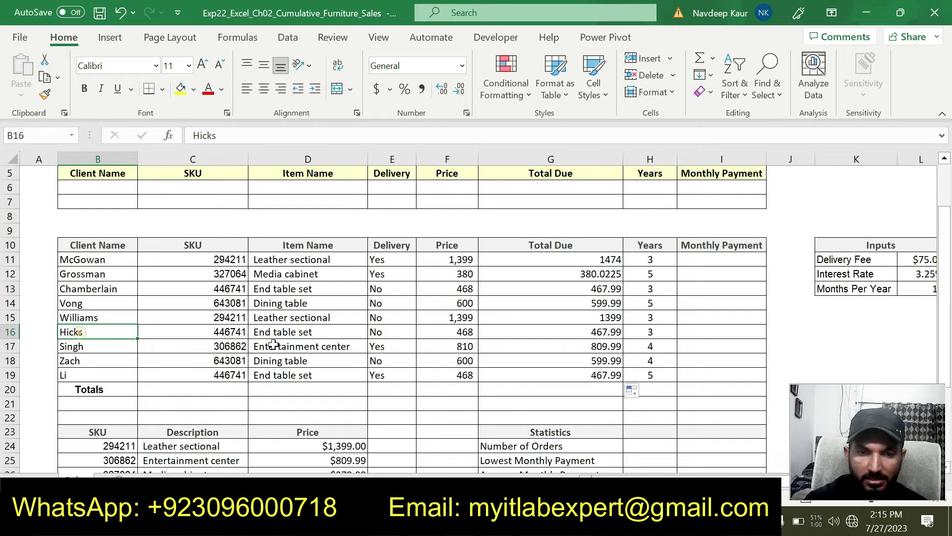
pyautogui.click(386, 332)
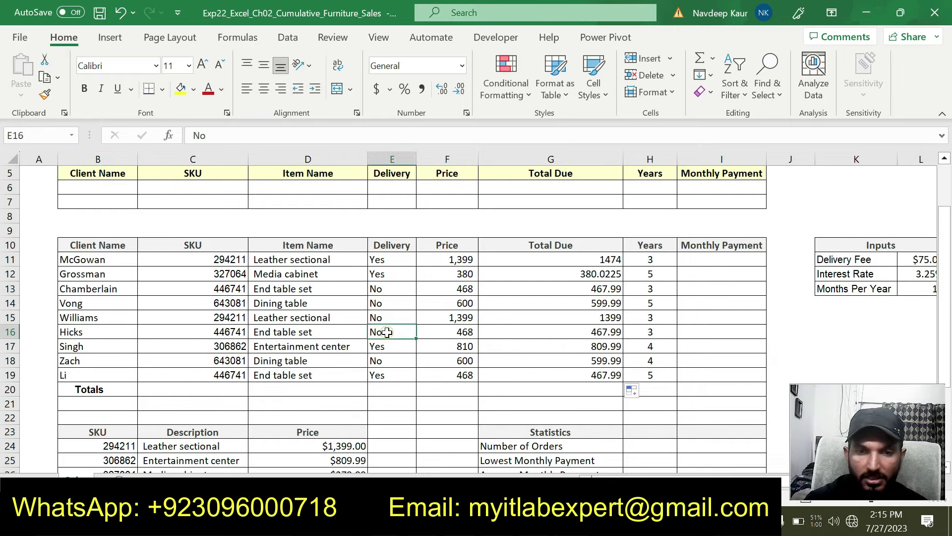
pyautogui.click(456, 333)
pyautogui.click(583, 332)
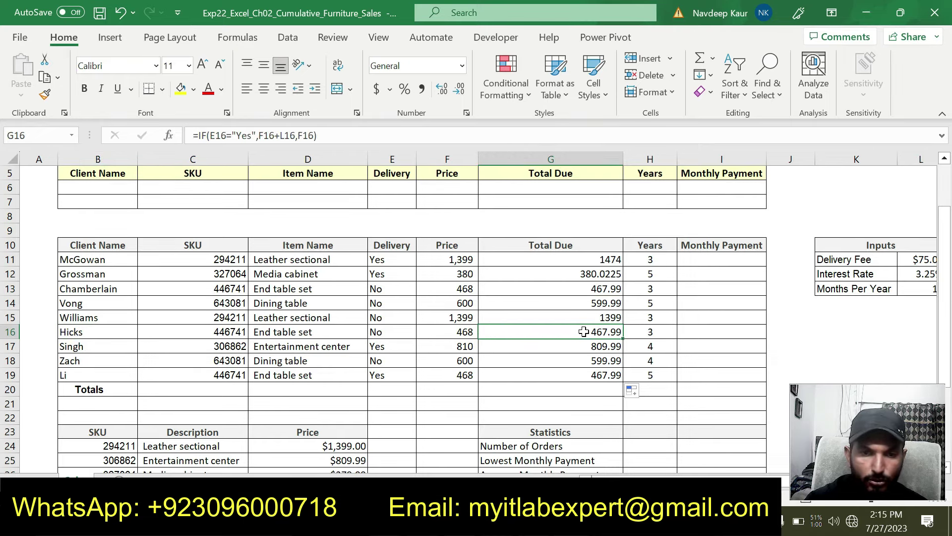
# Step: Check the delivery, price and Total Due cells in rows 18 and 19
pyautogui.click(396, 361)
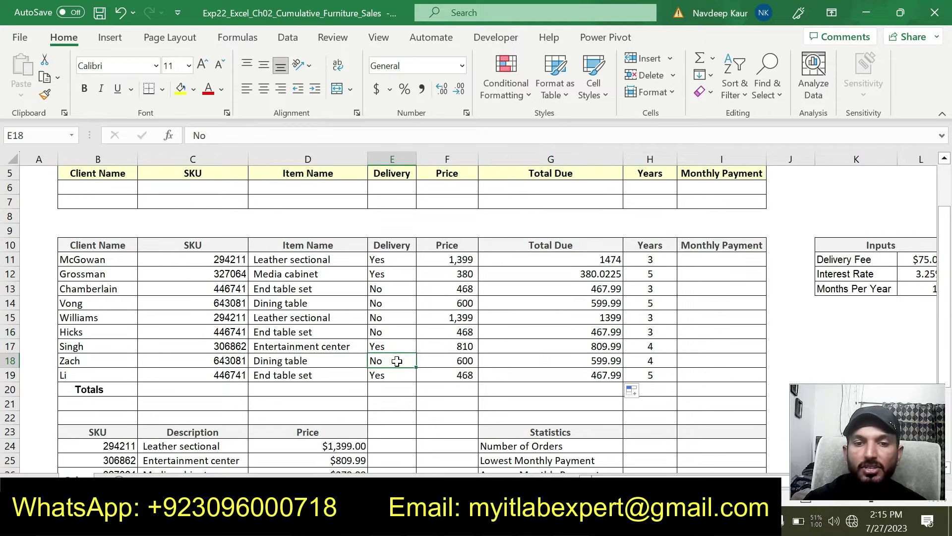
pyautogui.click(463, 361)
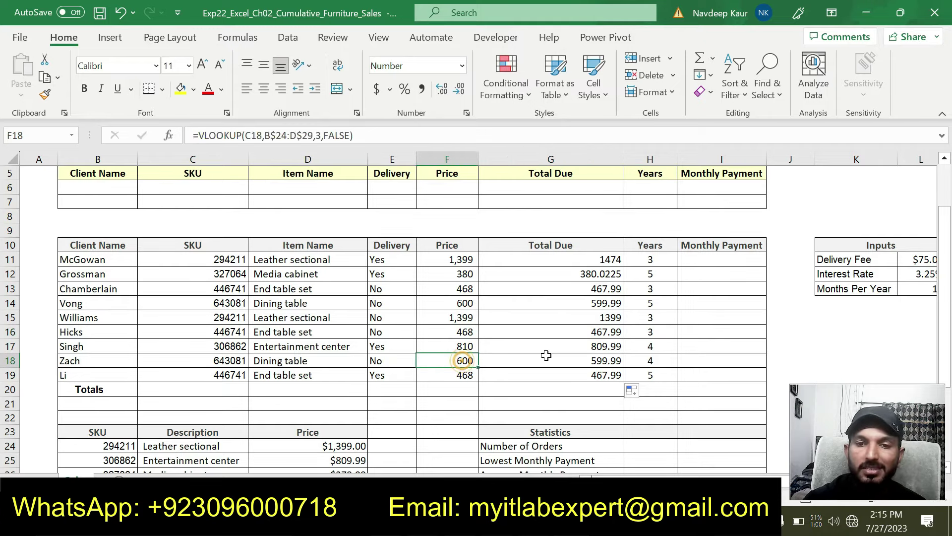
pyautogui.click(546, 355)
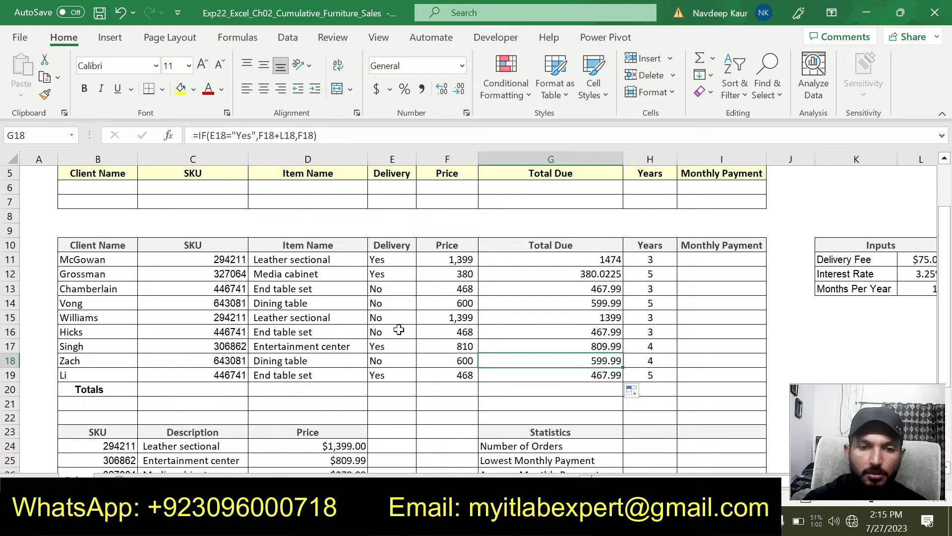
pyautogui.click(385, 375)
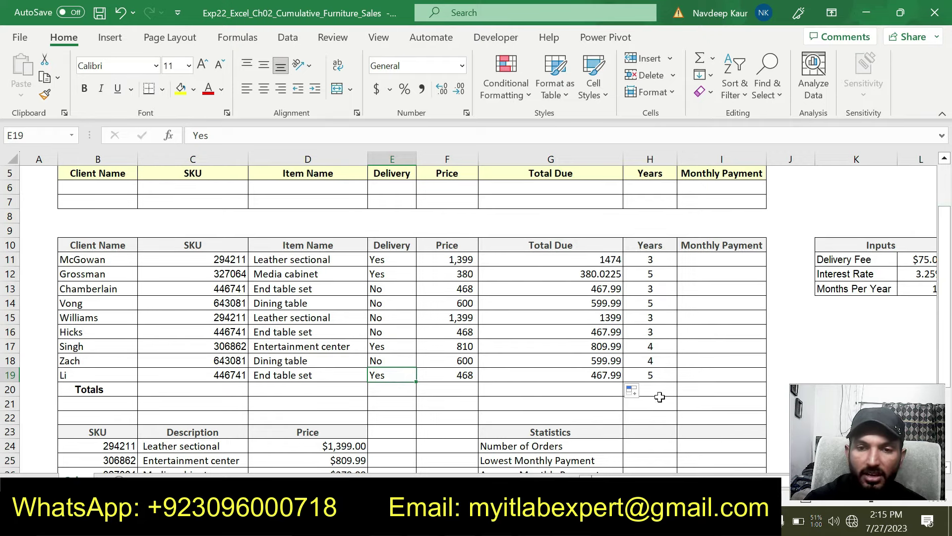
pyautogui.click(577, 378)
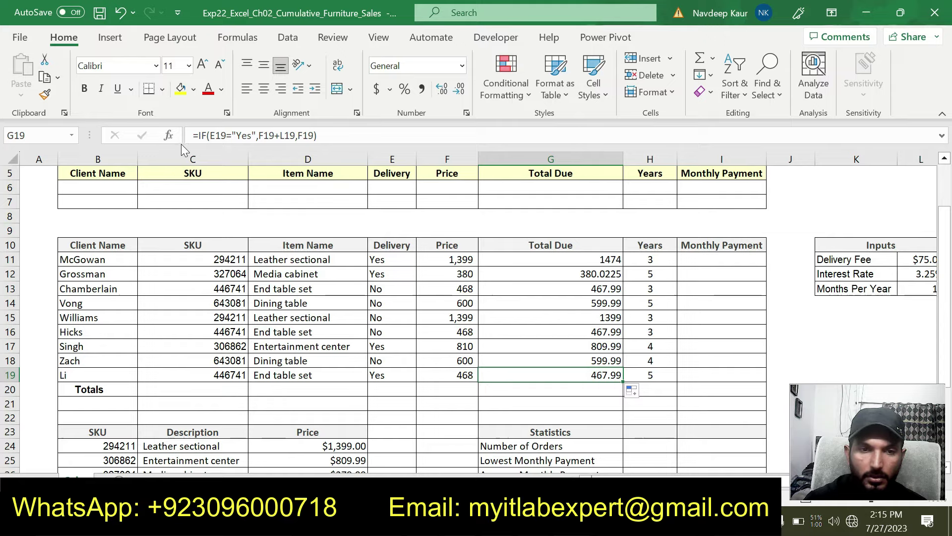
pyautogui.click(169, 136)
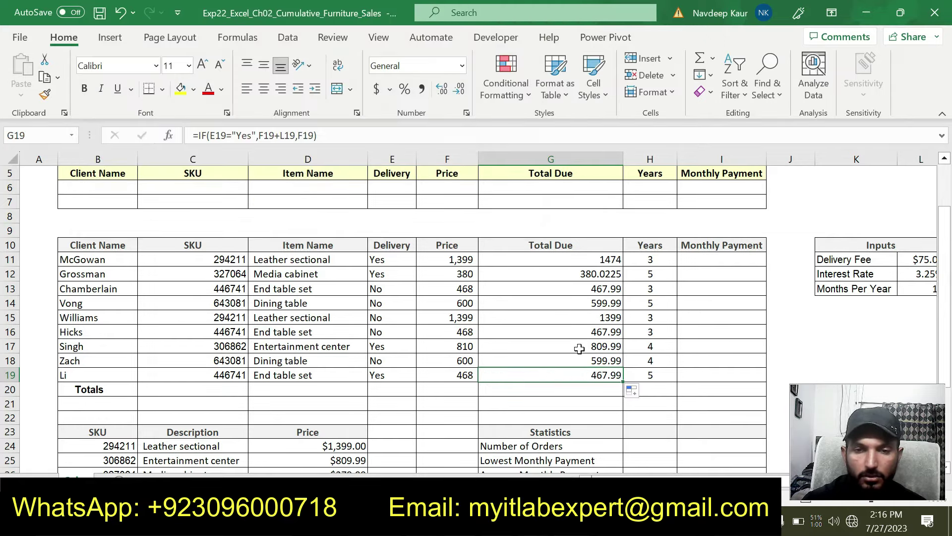
# Step: Change G11's Value_if_true to F11+L$11 to anchor the delivery fee
pyautogui.click(168, 136)
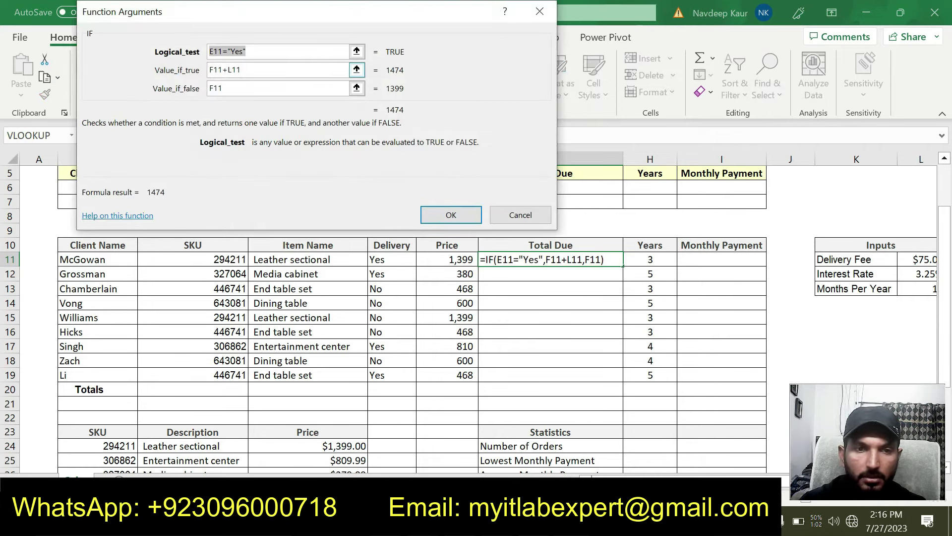
pyautogui.click(233, 70)
pyautogui.write('$')
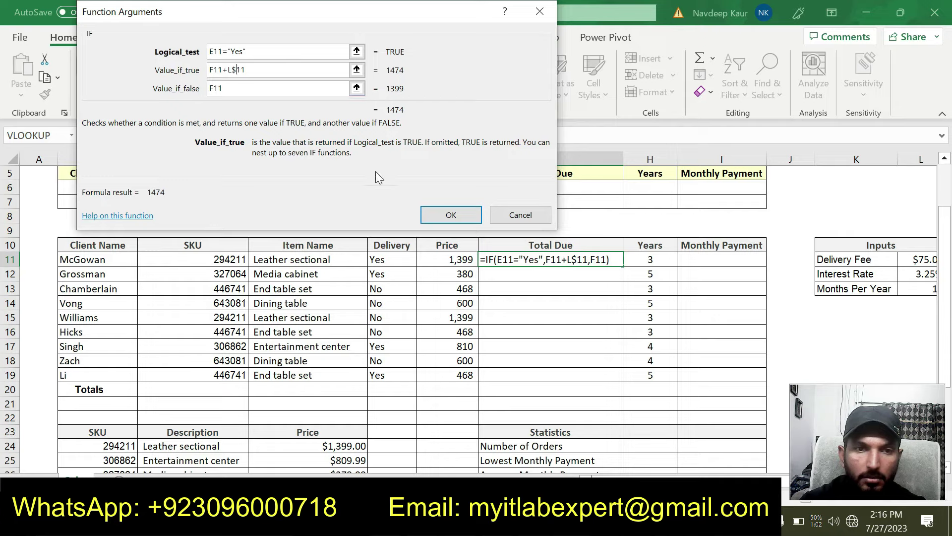
pyautogui.click(462, 217)
# Step: Fill the corrected Total Due formula down to G19 and check the results
pyautogui.moveTo(616, 265); pyautogui.dragTo(617, 303)
pyautogui.hotkey('ctrl', 'z')
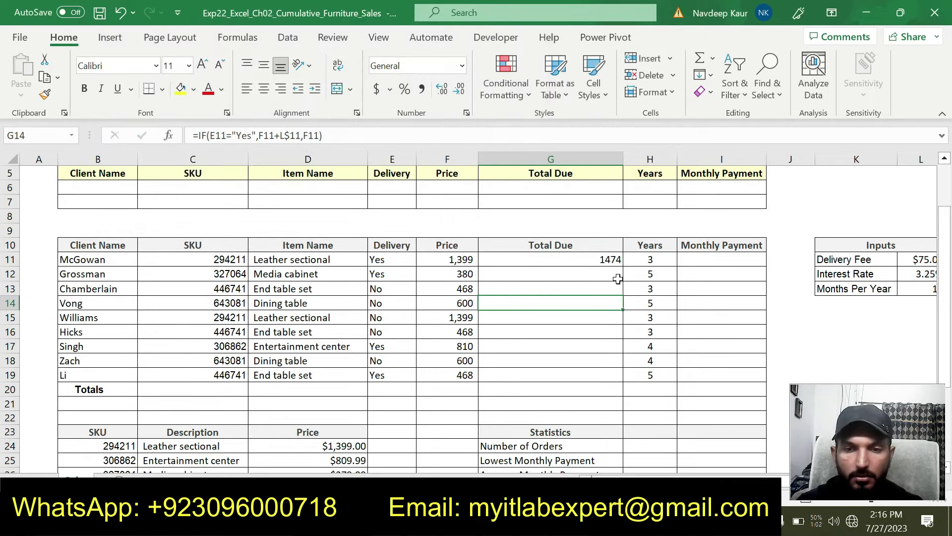
pyautogui.moveTo(623, 266); pyautogui.dragTo(615, 388)
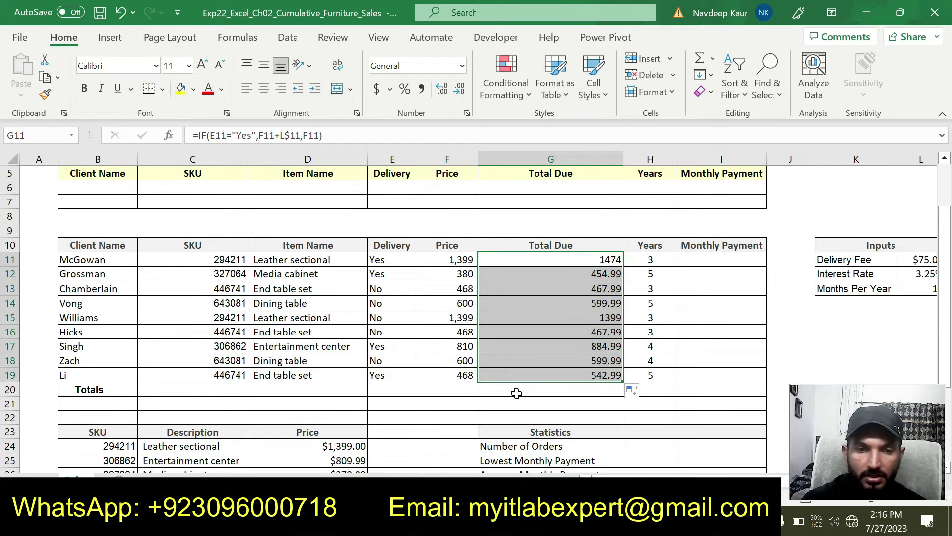
pyautogui.click(584, 375)
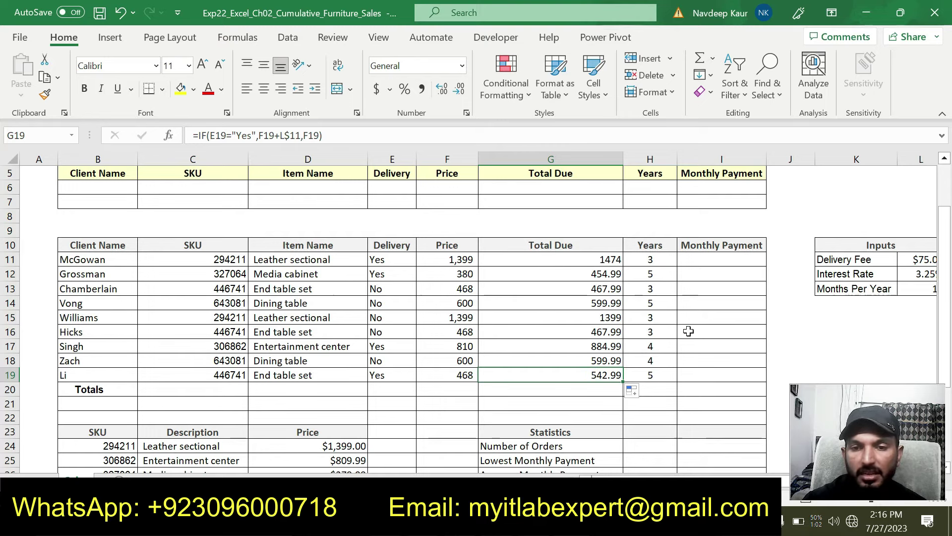
pyautogui.click(715, 338)
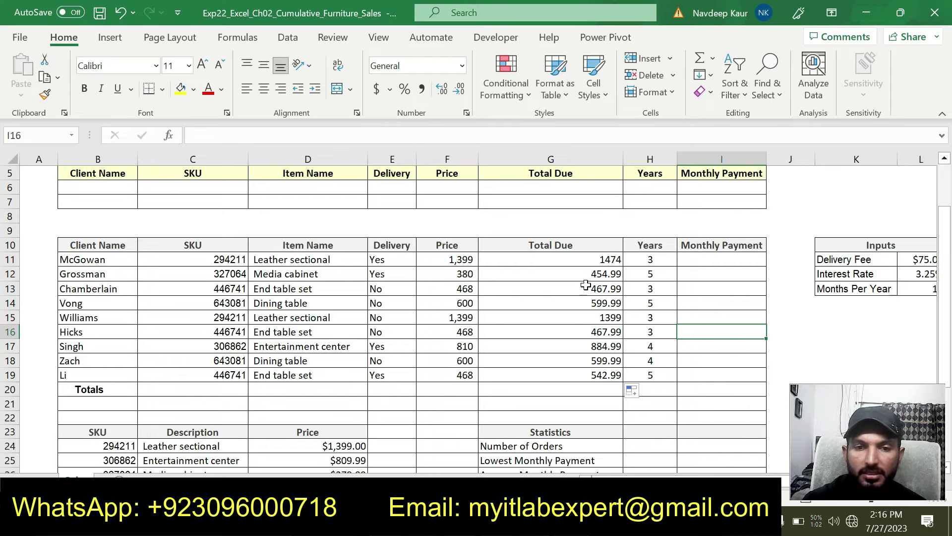
pyautogui.click(608, 305)
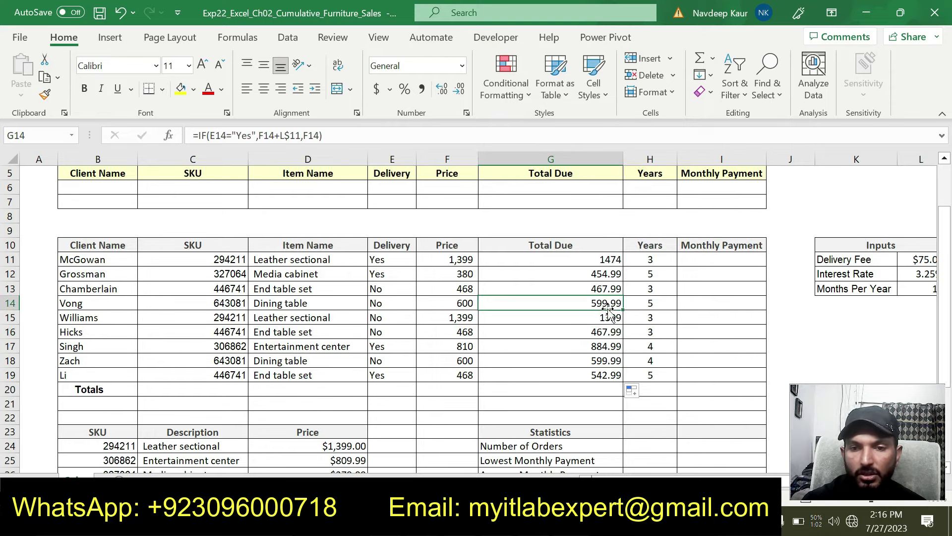
pyautogui.click(596, 364)
pyautogui.hotkey('alt', 'Tab')
pyautogui.scroll(-5, 559, 359)
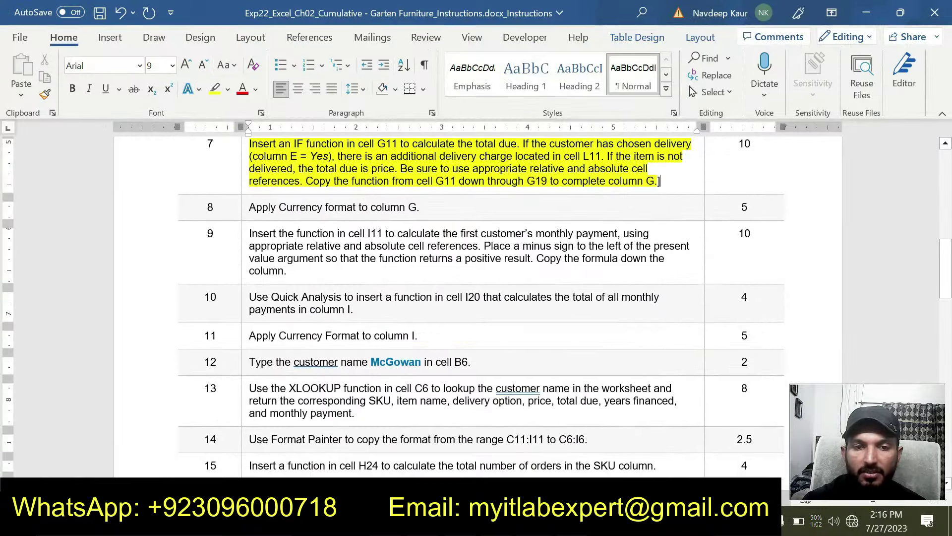
# Step: In the Word instructions, remove step 7's highlight and highlight step 8 yellow
pyautogui.scroll(4, 559, 359)
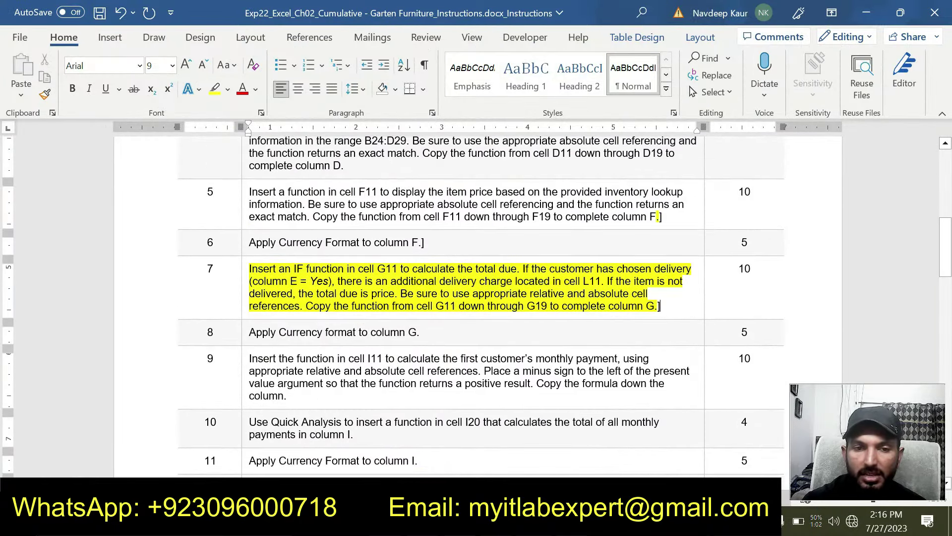
pyautogui.moveTo(249, 268); pyautogui.dragTo(658, 306)
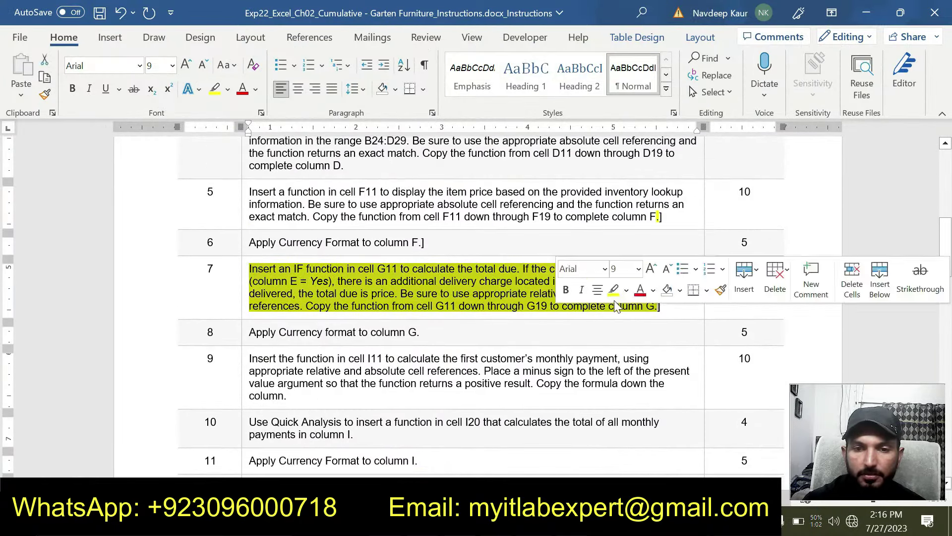
pyautogui.click(608, 292)
pyautogui.scroll(-1, 609, 292)
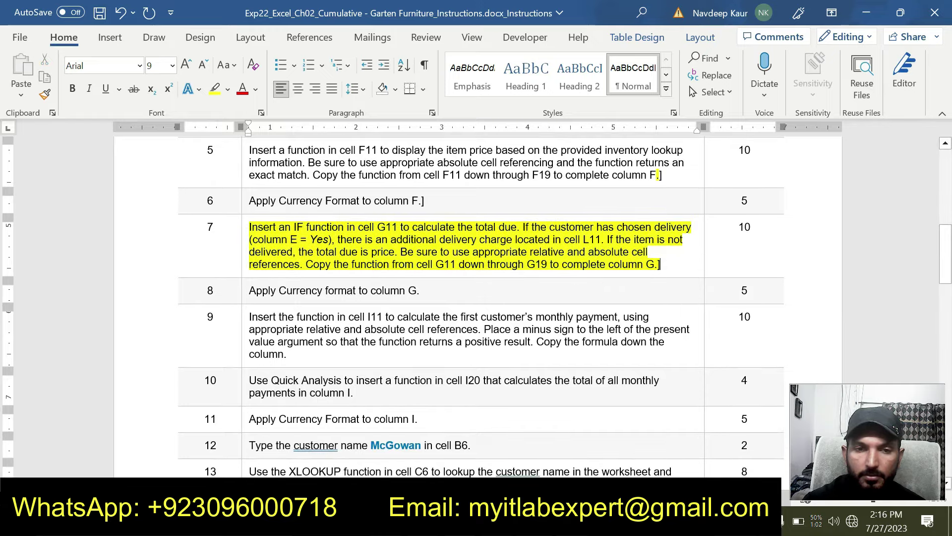
pyautogui.moveTo(249, 227); pyautogui.dragTo(660, 264)
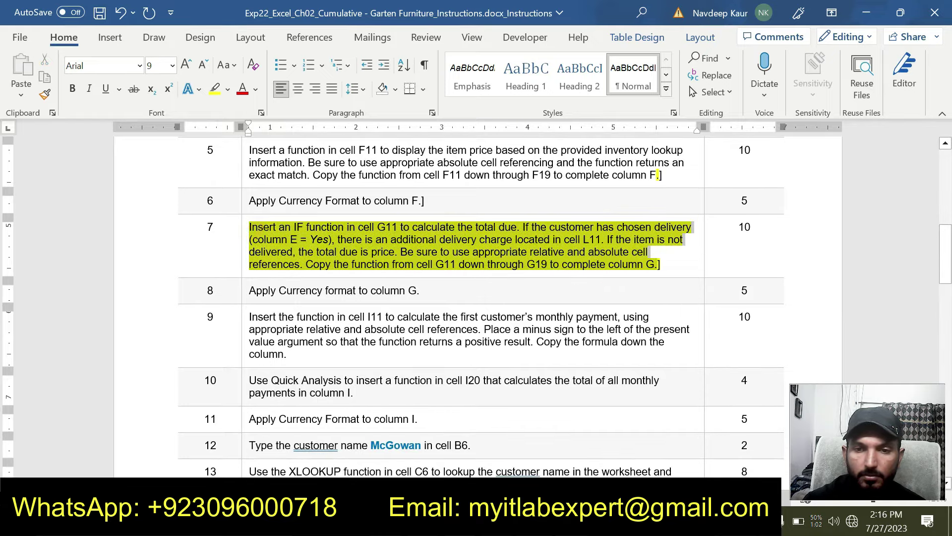
pyautogui.click(613, 244)
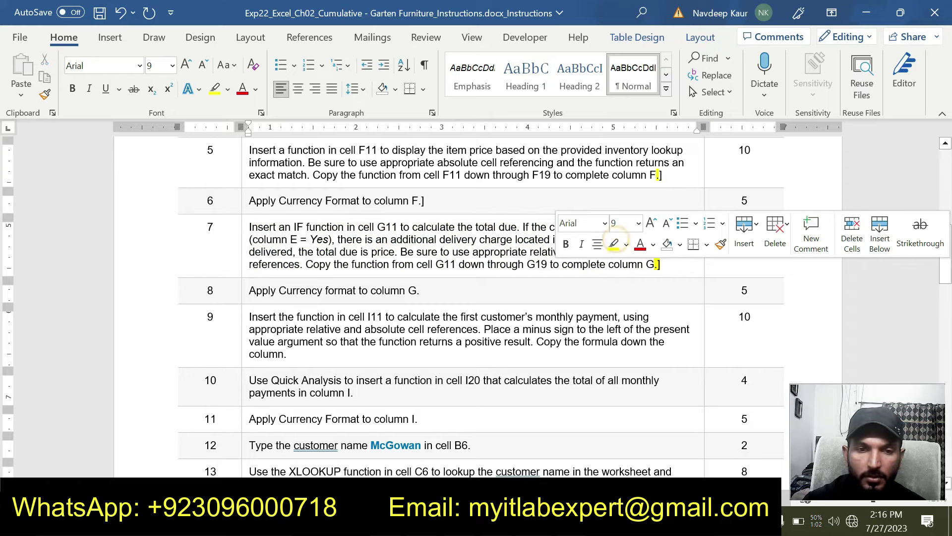
pyautogui.moveTo(420, 290); pyautogui.dragTo(249, 290)
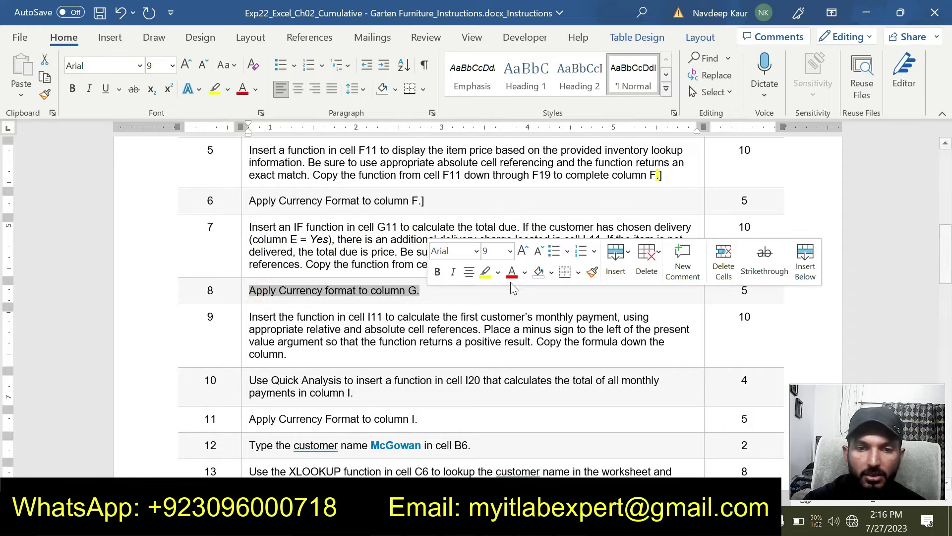
pyautogui.click(484, 272)
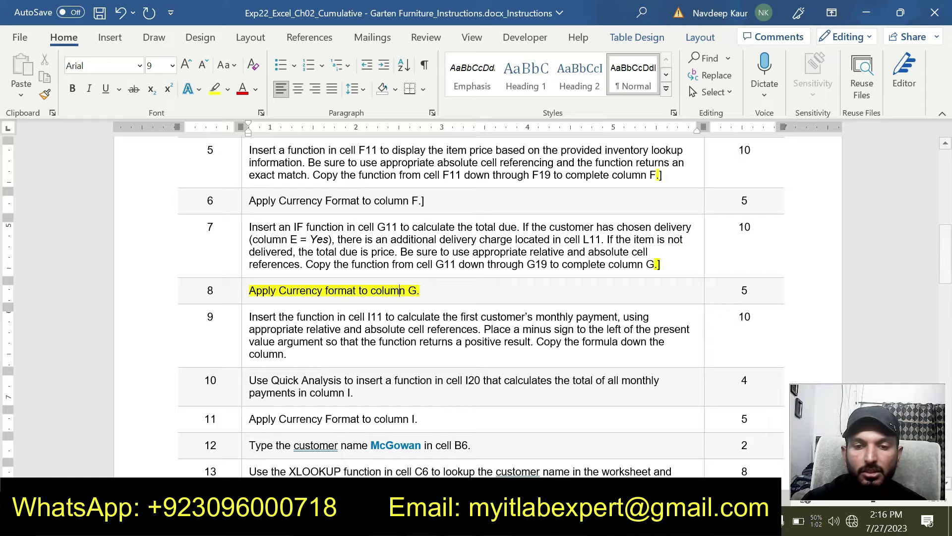
pyautogui.hotkey('alt', 'Tab')
# Step: Apply Currency number format to the Total Due cells G11:G19
pyautogui.moveTo(574, 259); pyautogui.dragTo(582, 375)
pyautogui.click(461, 66)
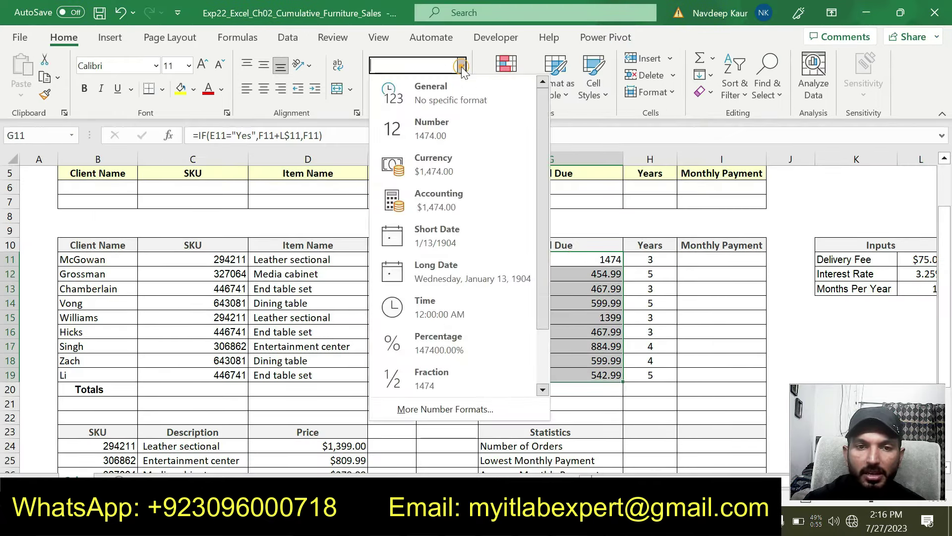
pyautogui.click(437, 164)
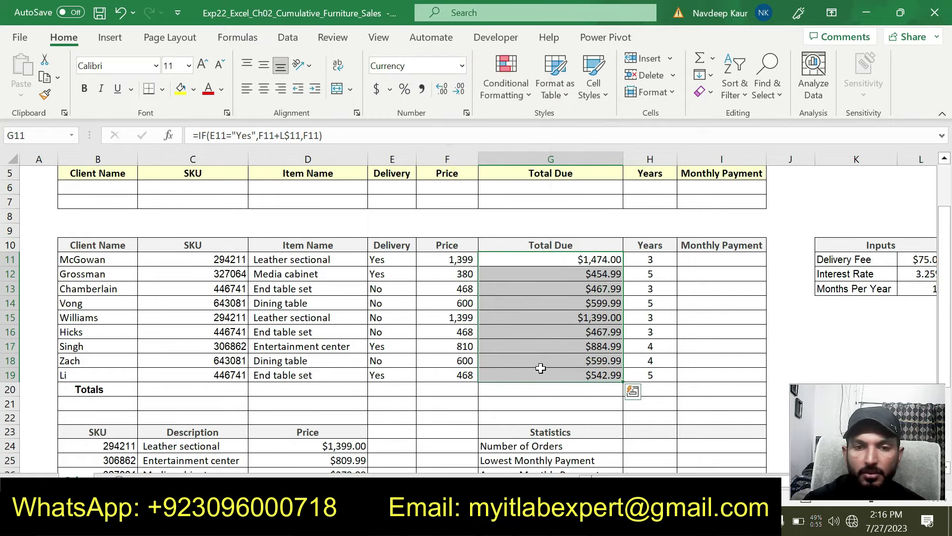
pyautogui.click(493, 406)
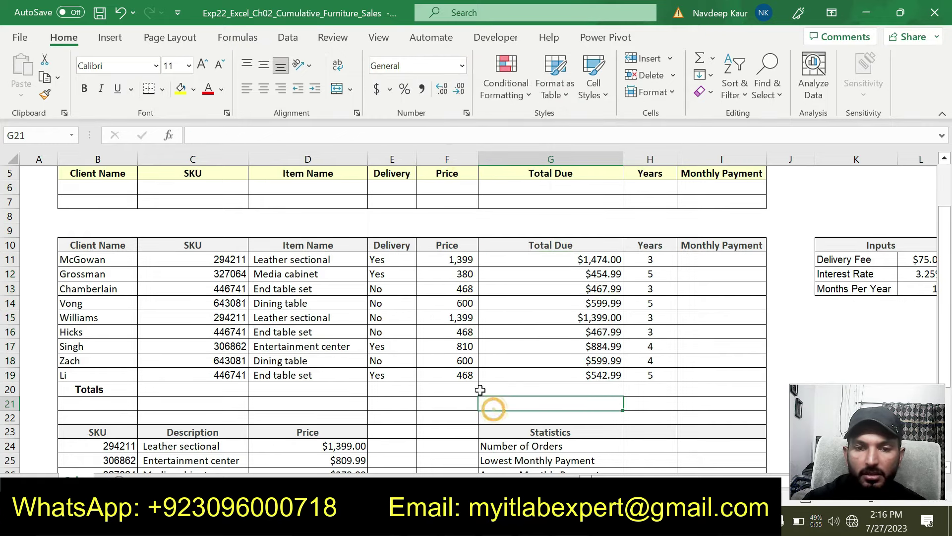
pyautogui.hotkey('alt', 'Tab')
# Step: Remove the yellow highlight from the step 8 instruction
pyautogui.scroll(1, 476, 307)
pyautogui.scroll(-5, 446, 336)
pyautogui.scroll(1, 447, 336)
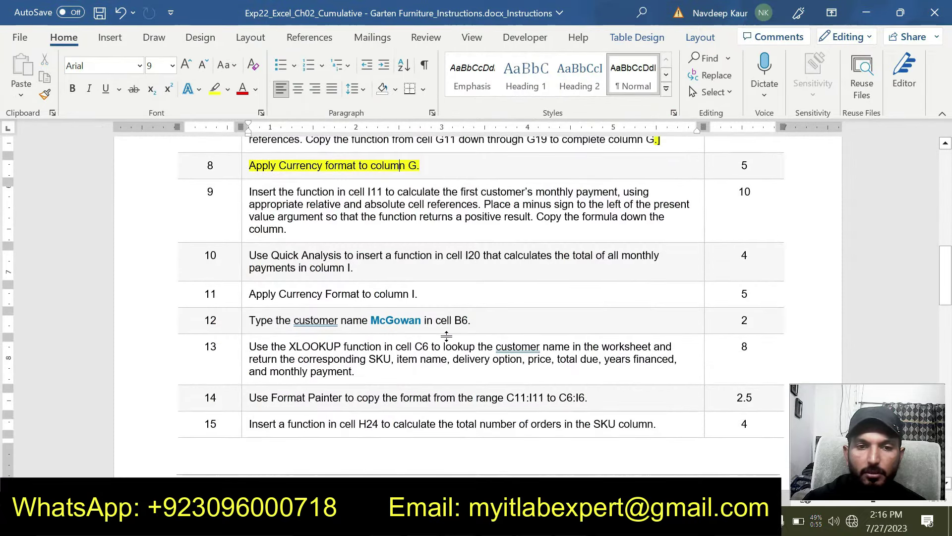
pyautogui.scroll(1, 446, 335)
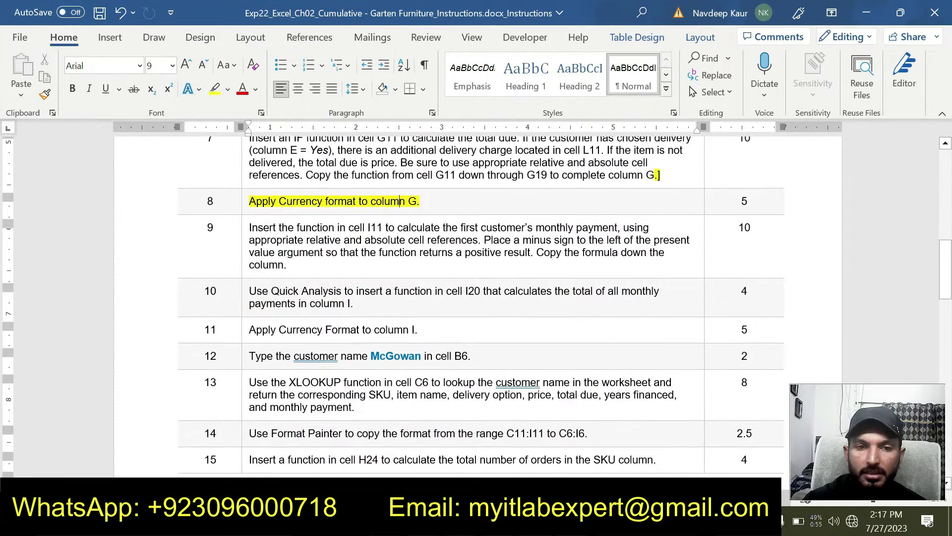
pyautogui.moveTo(425, 205); pyautogui.dragTo(249, 207)
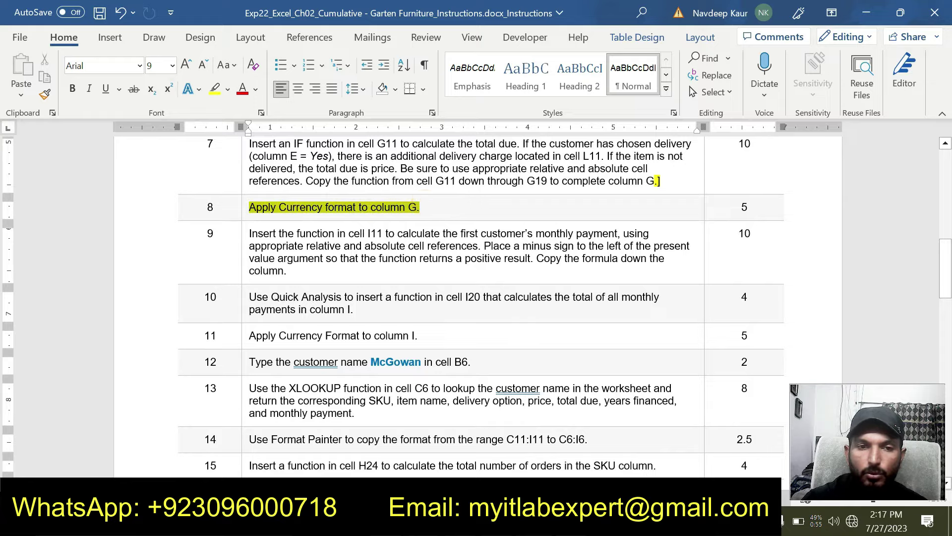
pyautogui.click(214, 89)
# Step: Highlight the step 9 monthly-payment instruction in yellow with Ctrl+Alt+H
pyautogui.scroll(8, 446, 297)
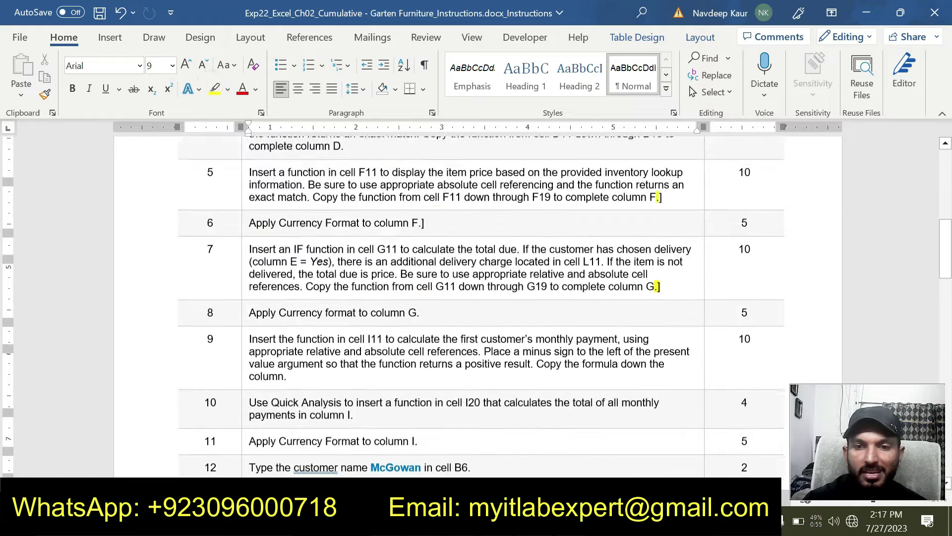
pyautogui.scroll(-10, 476, 308)
pyautogui.scroll(3, 476, 307)
pyautogui.scroll(-1, 453, 364)
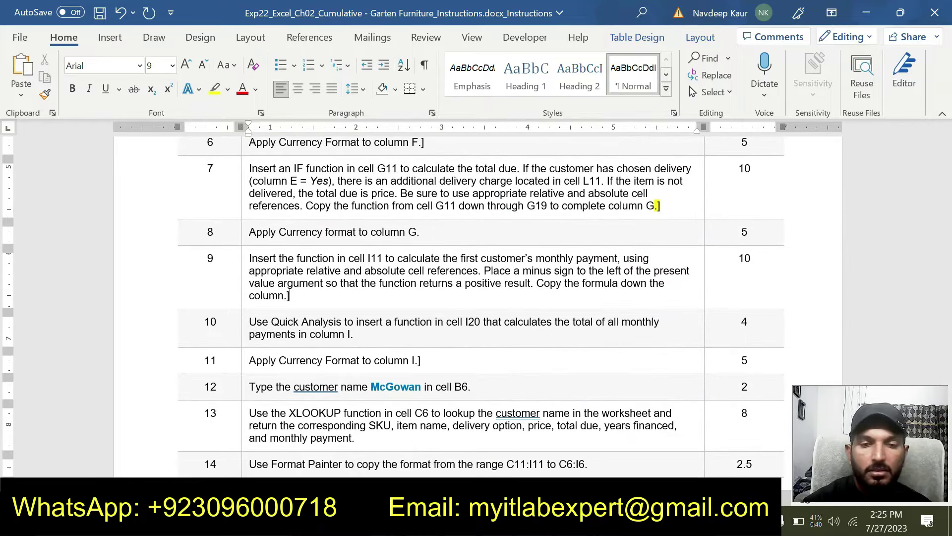
pyautogui.moveTo(290, 296); pyautogui.dragTo(249, 258)
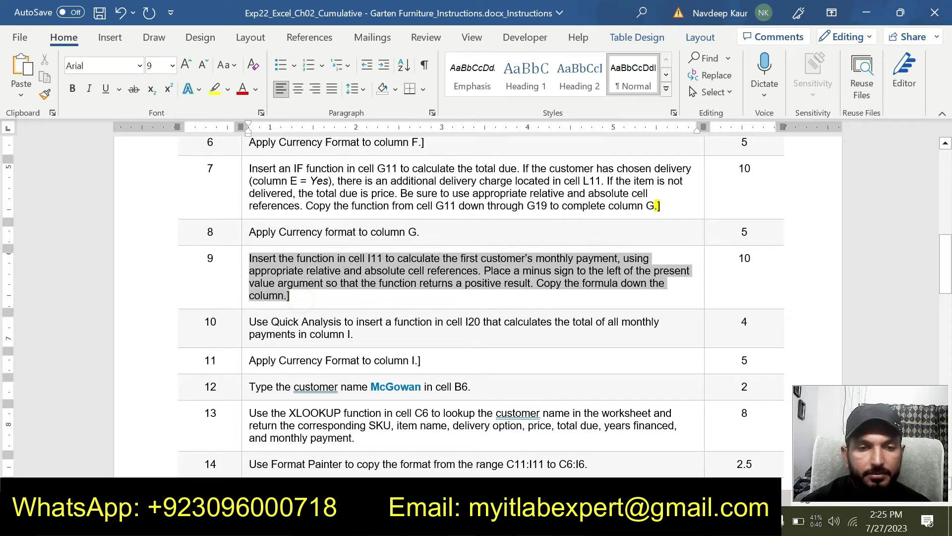
pyautogui.hotkey('ctrl', 'alt', 'h')
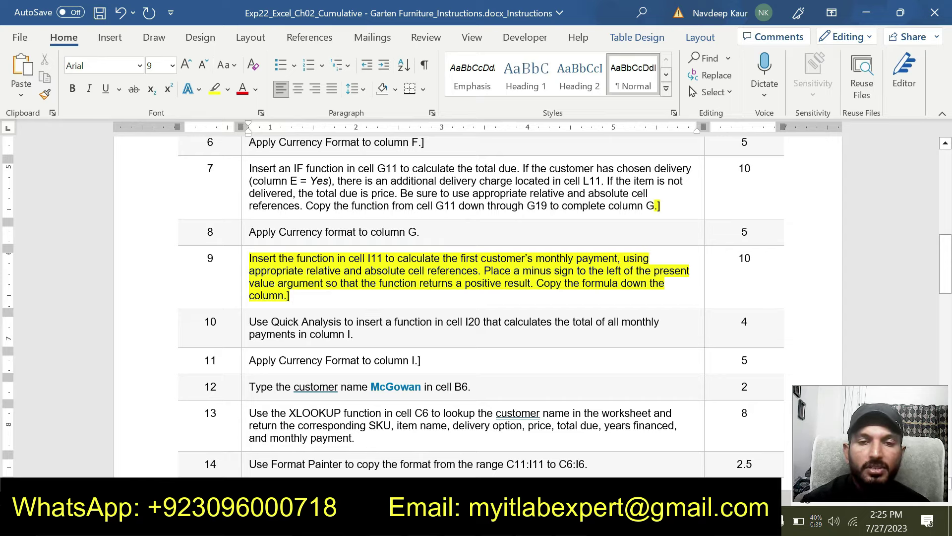
pyautogui.click(333, 303)
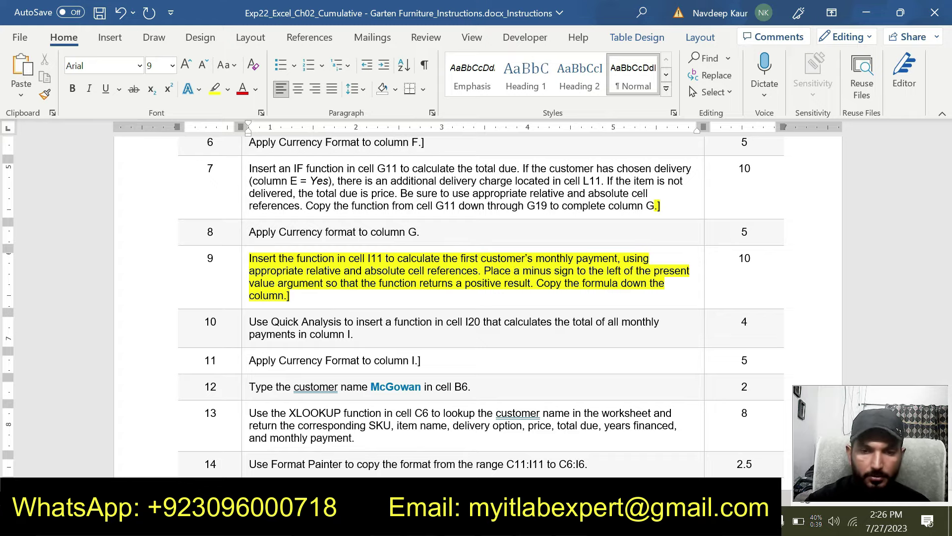
pyautogui.hotkey('alt', 'Tab')
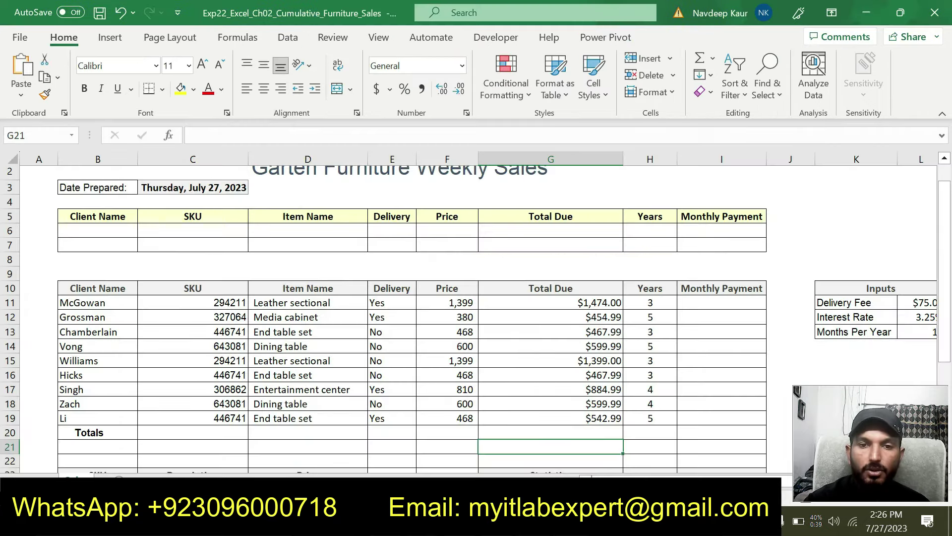
# Step: Start a PMT function in I11 and open its Function Arguments form
pyautogui.click(702, 305)
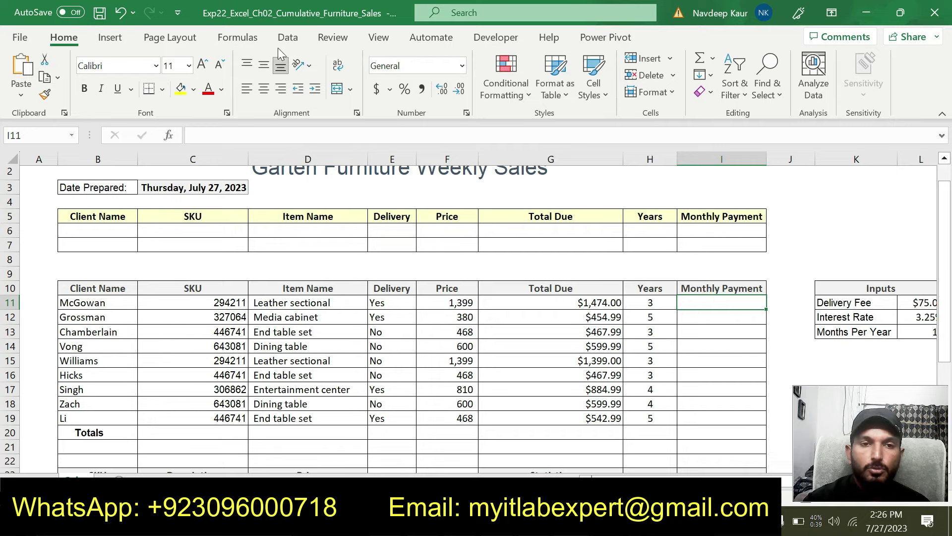
pyautogui.click(230, 41)
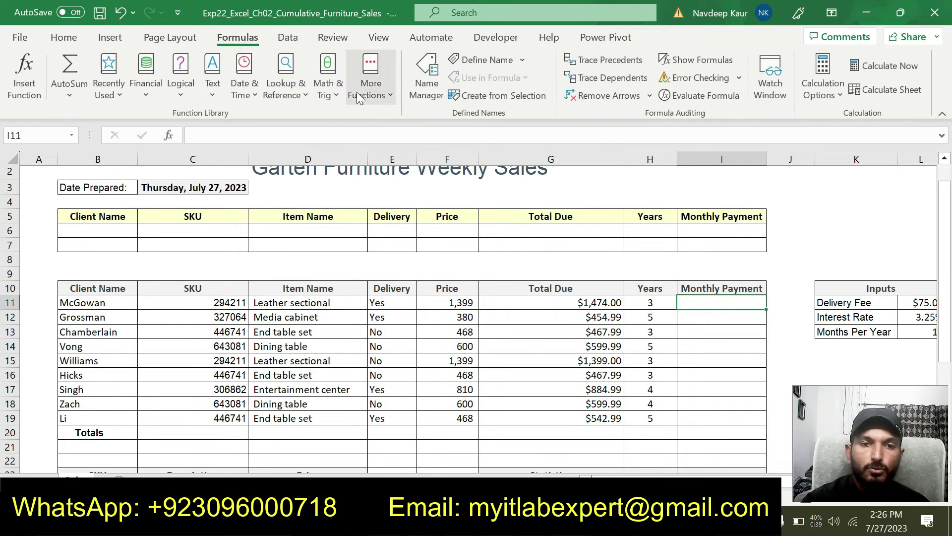
pyautogui.write('=pm')
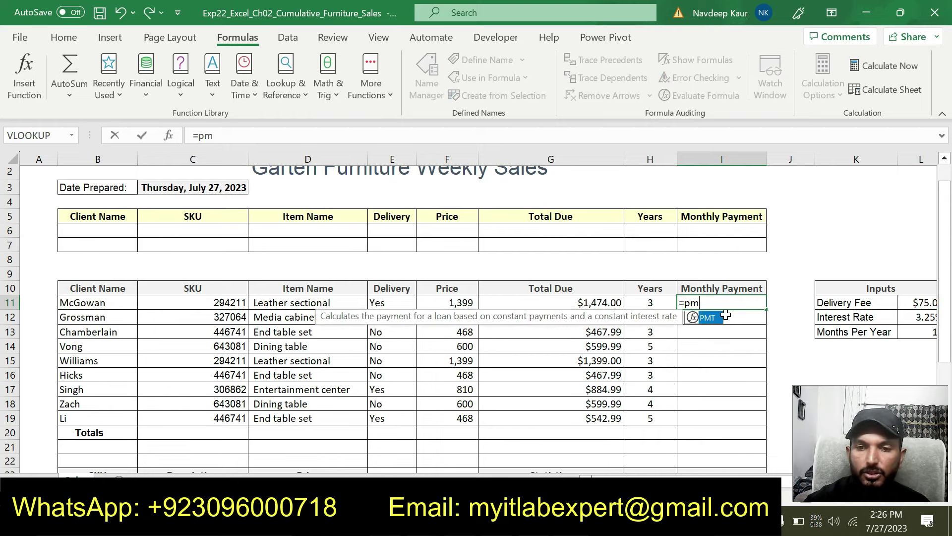
pyautogui.doubleClick(719, 320)
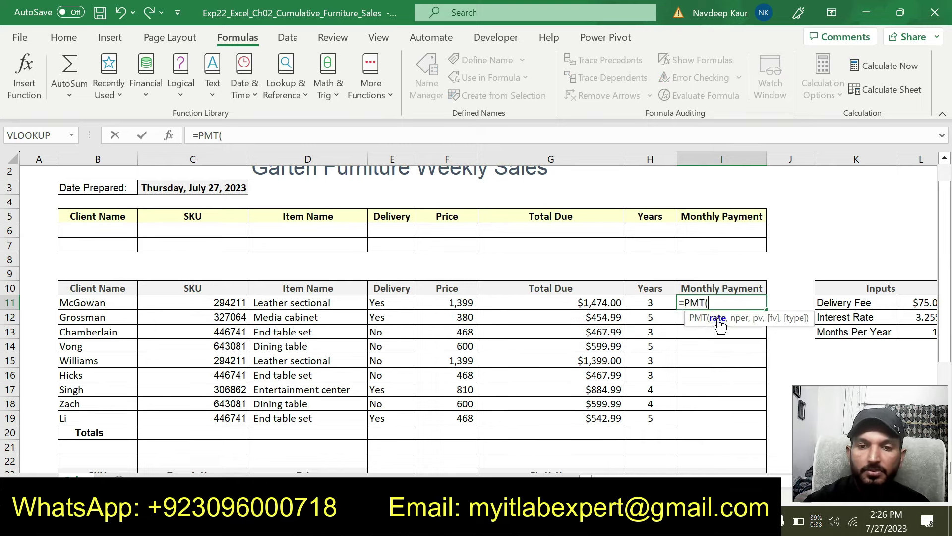
pyautogui.click(169, 136)
pyautogui.moveTo(344, 18); pyautogui.dragTo(430, 149)
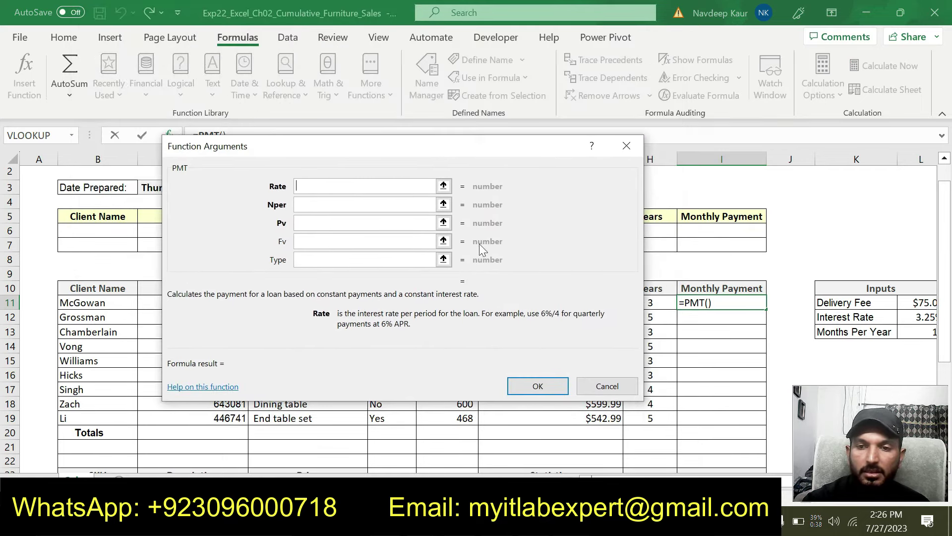
# Step: Set the PMT Rate to L11 and Nper to L12
pyautogui.hscroll(1, 663, 473)
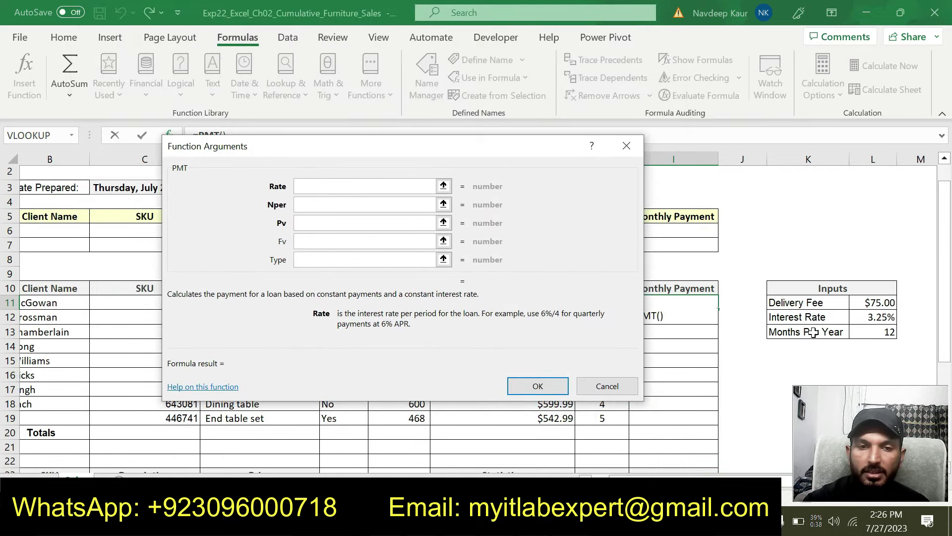
pyautogui.click(856, 303)
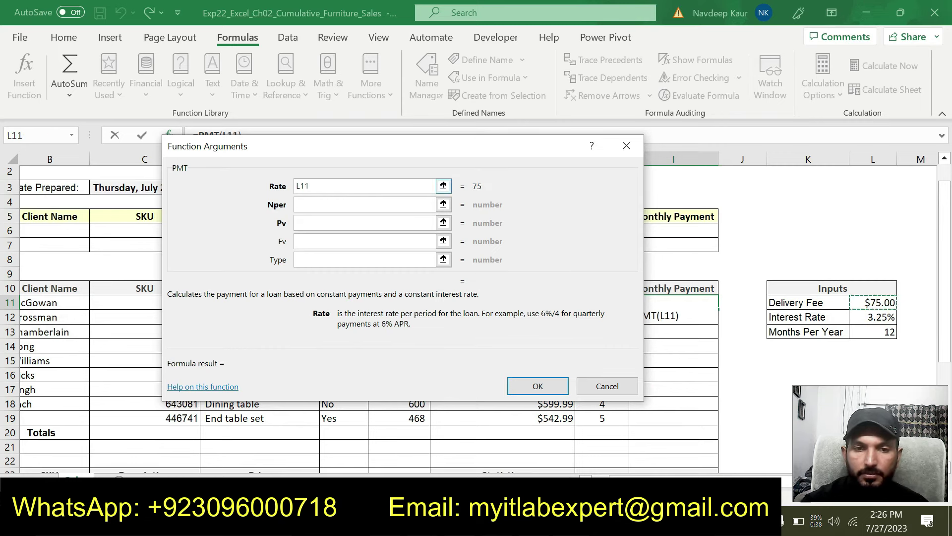
pyautogui.press('Tab')
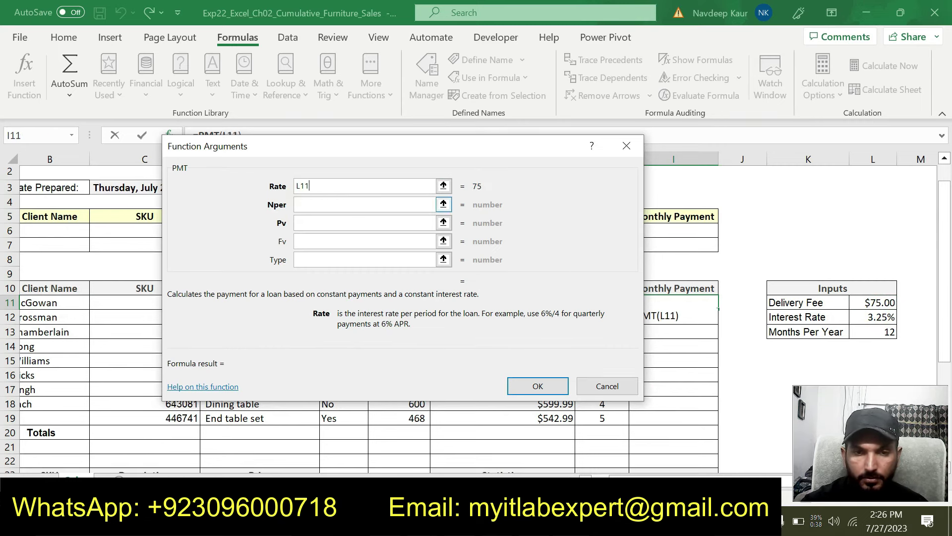
pyautogui.click(318, 204)
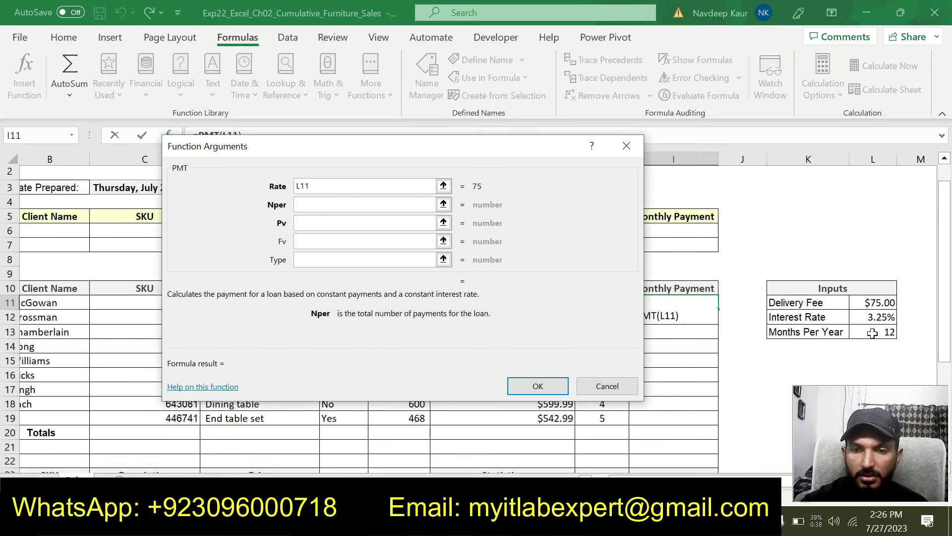
pyautogui.click(874, 318)
pyautogui.press('Tab')
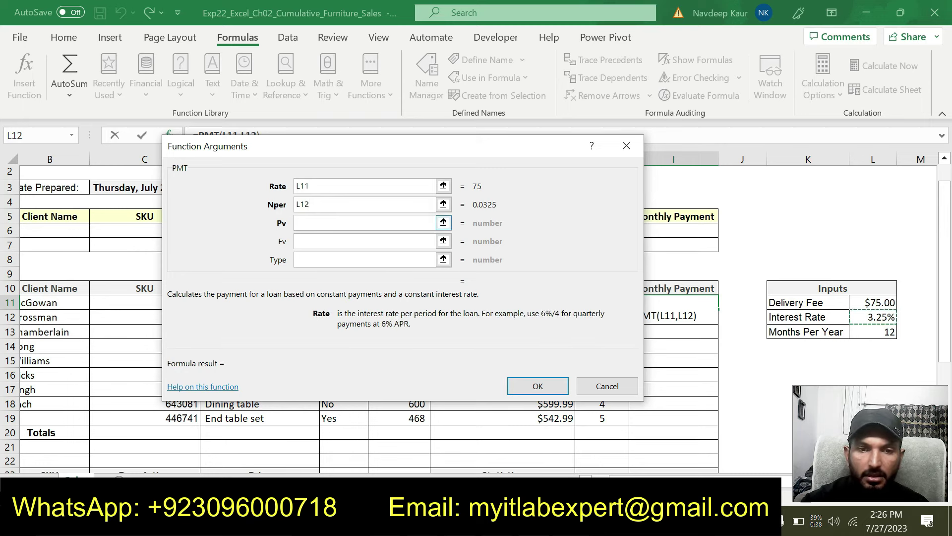
pyautogui.click(330, 223)
pyautogui.moveTo(432, 150); pyautogui.dragTo(486, 148)
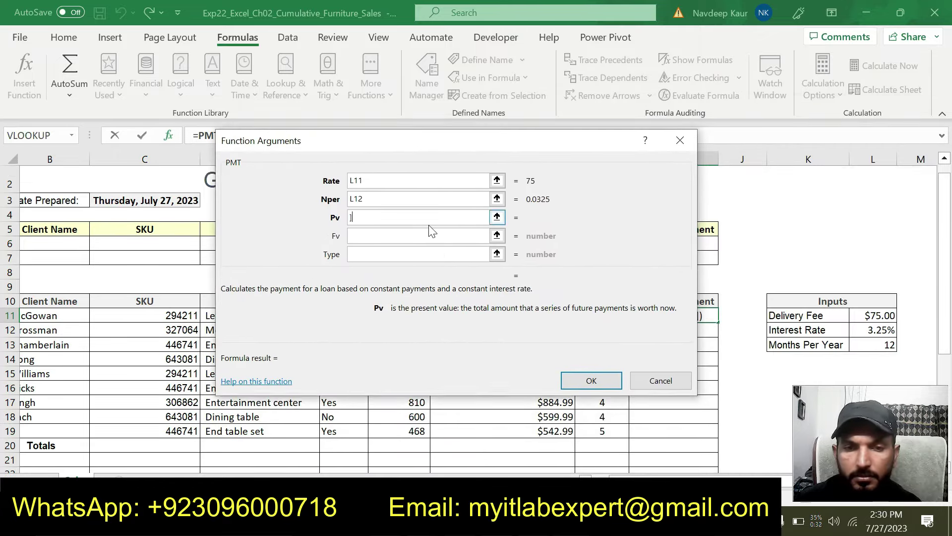
# Step: Change the PMT Rate argument to L$12/L$13
pyautogui.click(375, 180)
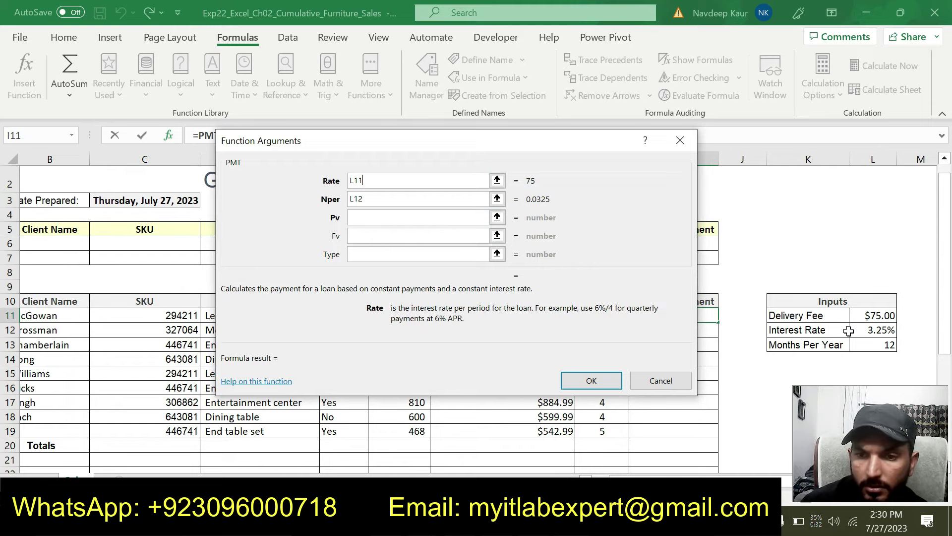
pyautogui.write('+')
pyautogui.click(887, 330)
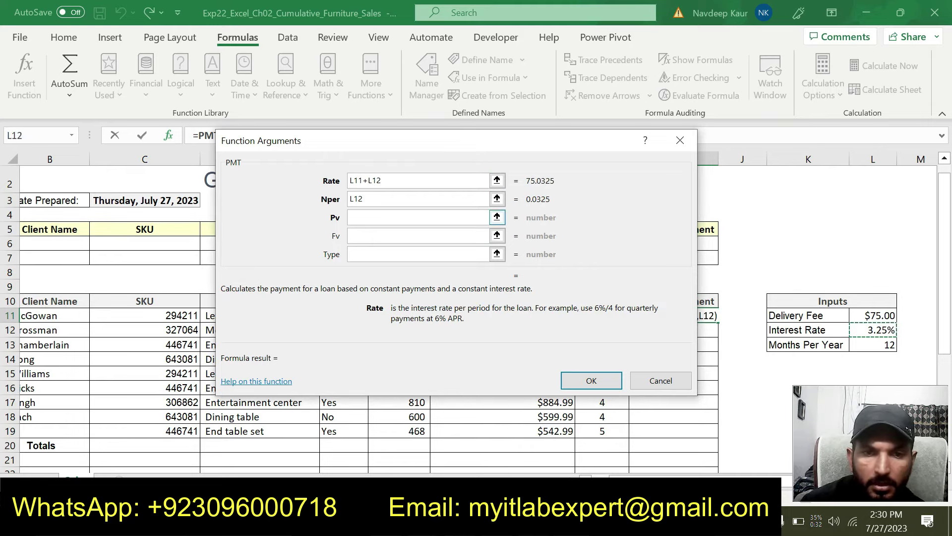
pyautogui.click(389, 181)
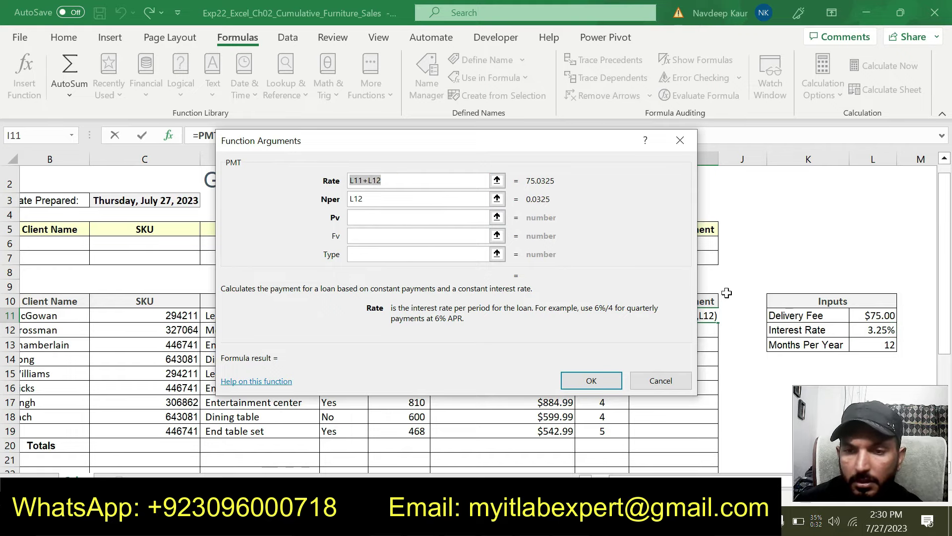
pyautogui.click(862, 328)
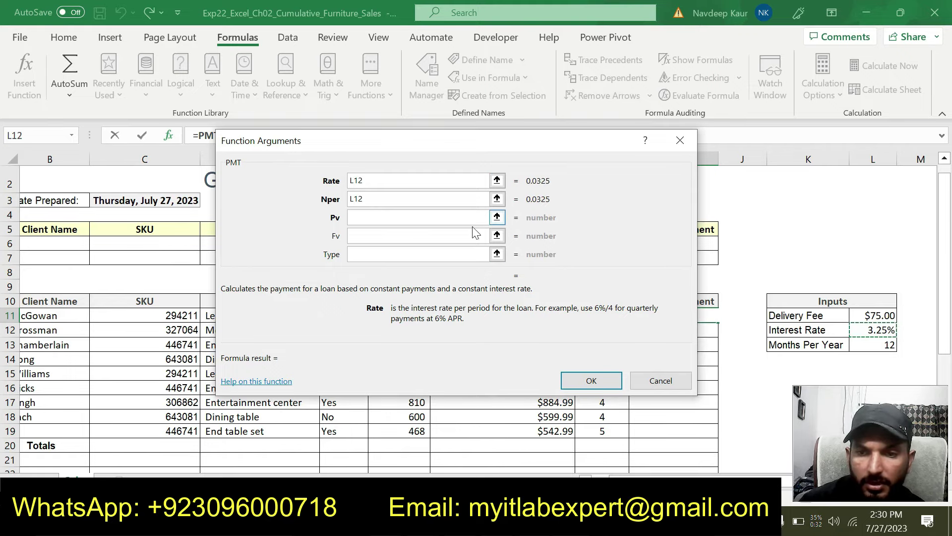
pyautogui.write('/')
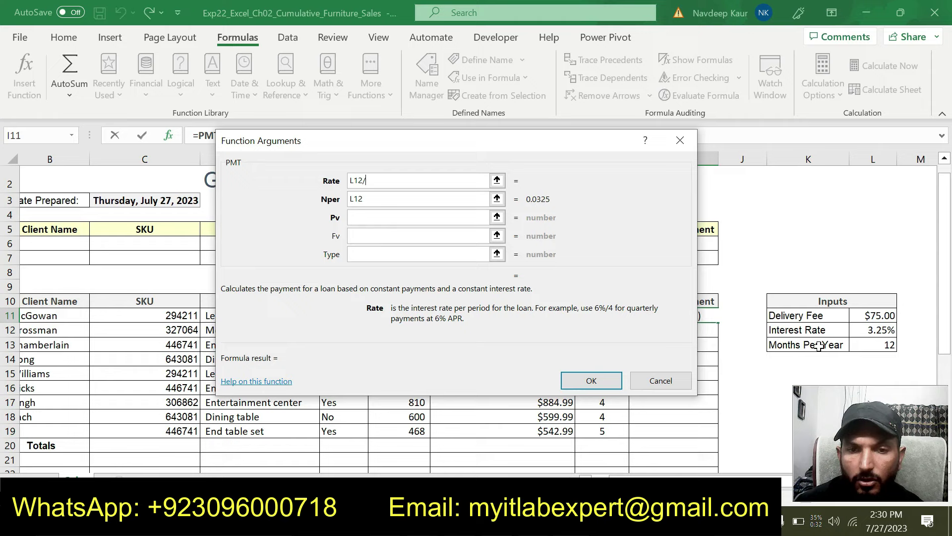
pyautogui.click(867, 346)
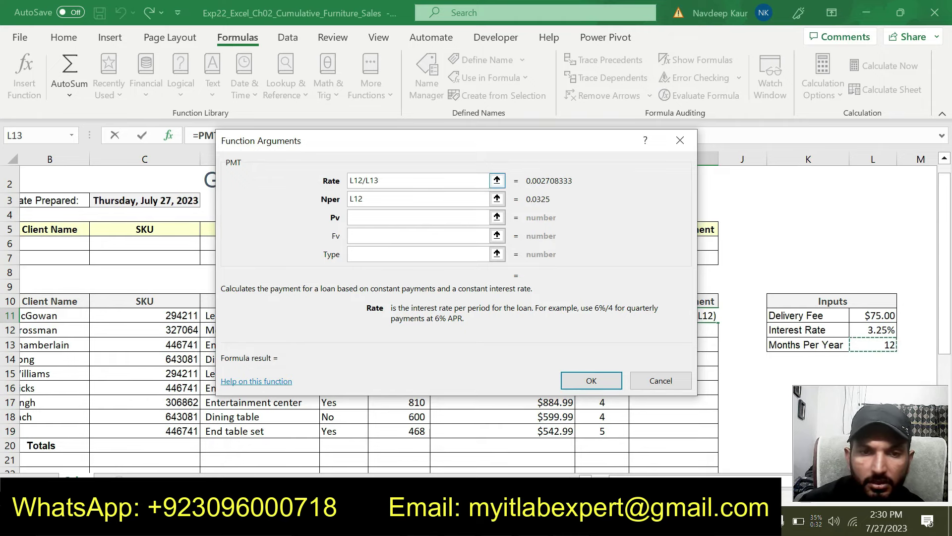
pyautogui.click(352, 181)
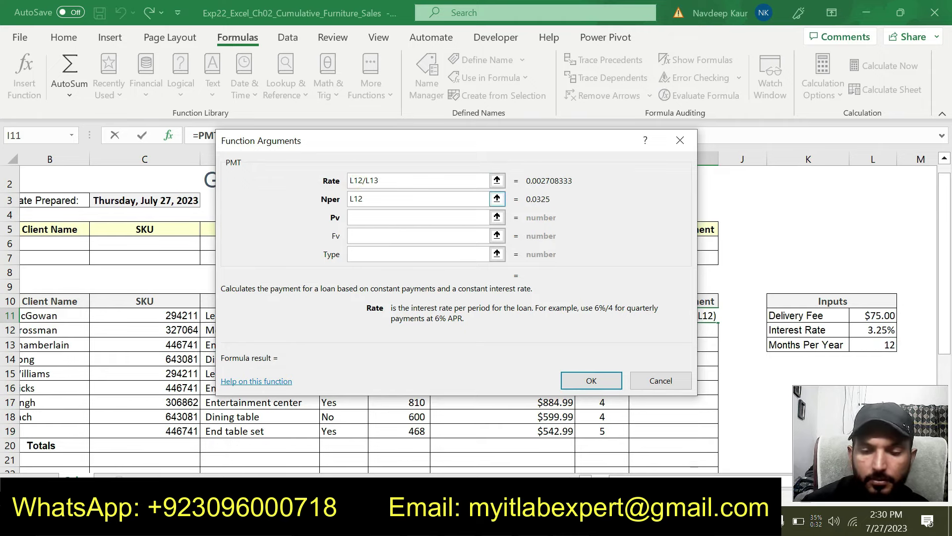
pyautogui.write('$12/L')
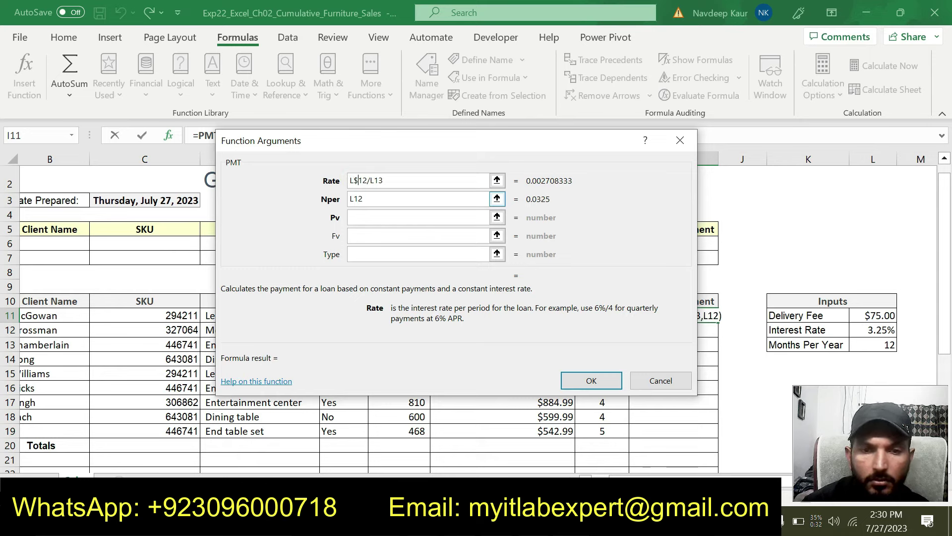
pyautogui.write('$')
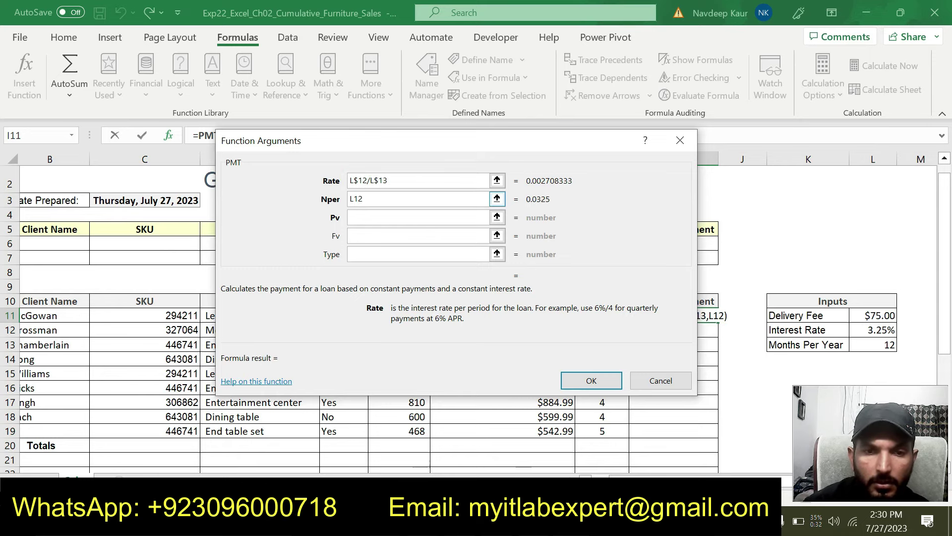
# Step: Clear the wrong reference from the Nper argument
pyautogui.click(390, 200)
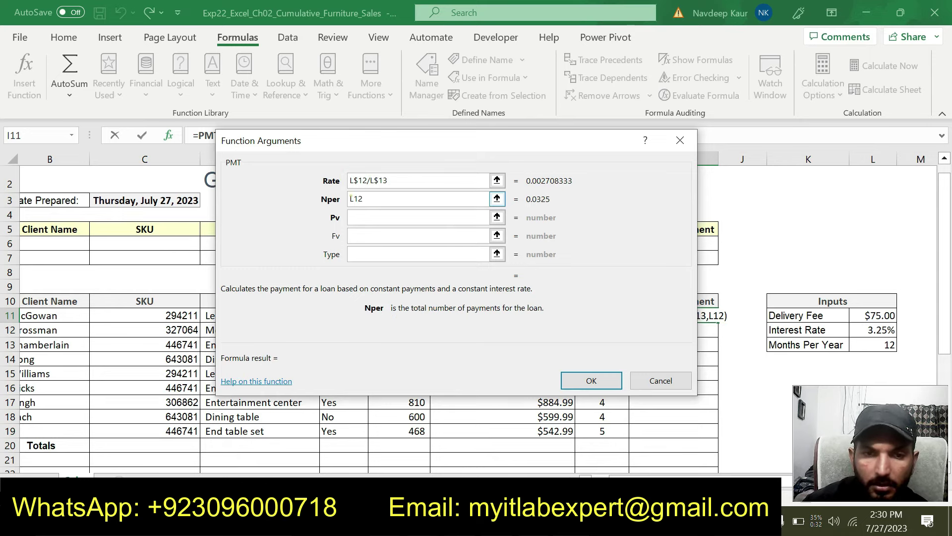
pyautogui.click(353, 197)
pyautogui.doubleClick(355, 198)
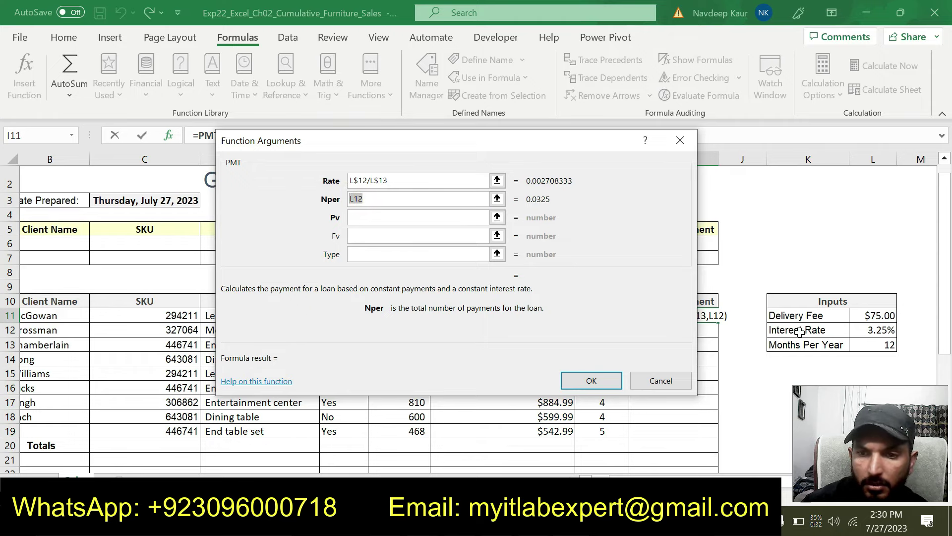
pyautogui.click(894, 351)
pyautogui.press('Left')
pyautogui.press('BackSpace')
pyautogui.press('BackSpace')
pyautogui.press('BackSpace')
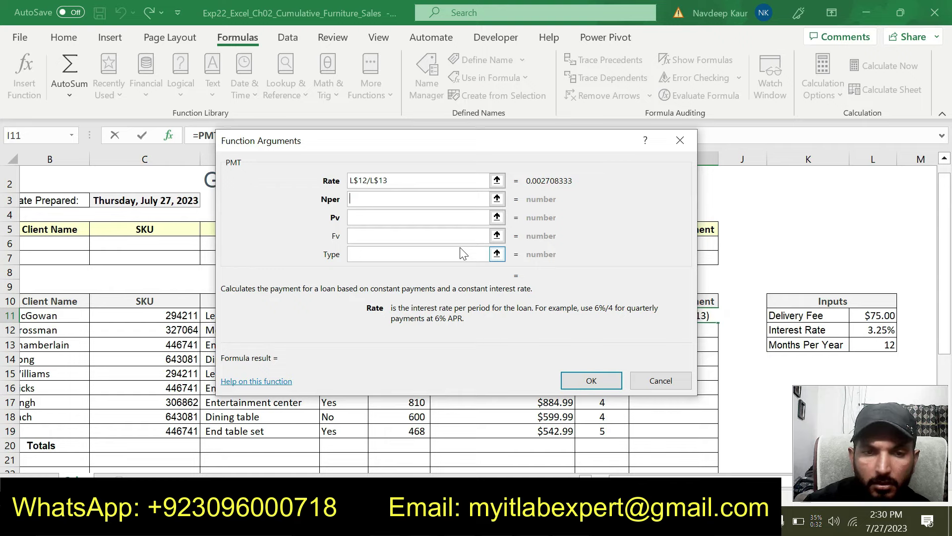
# Step: Set the PMT Nper argument to L$13*H11
pyautogui.click(863, 348)
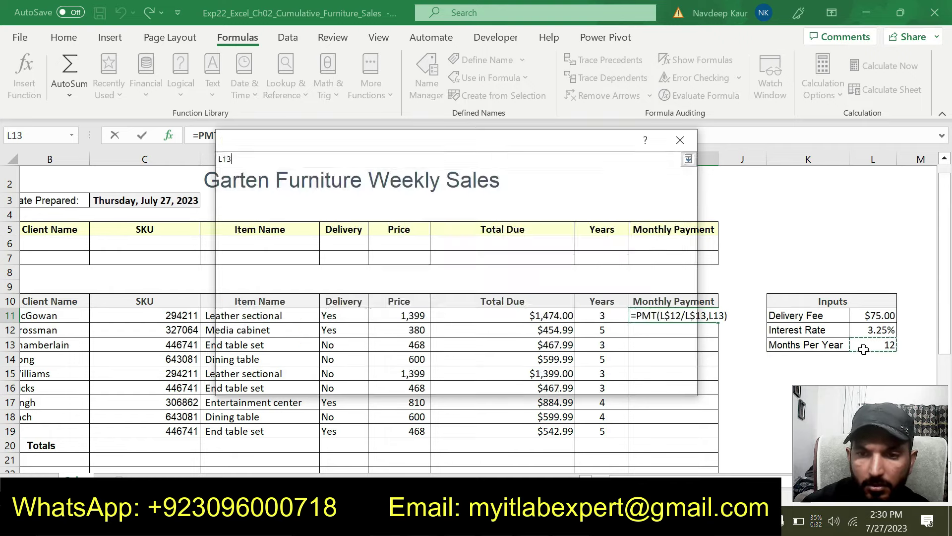
pyautogui.press('F4')
pyautogui.press('F4')
pyautogui.press('F4')
pyautogui.press('F4')
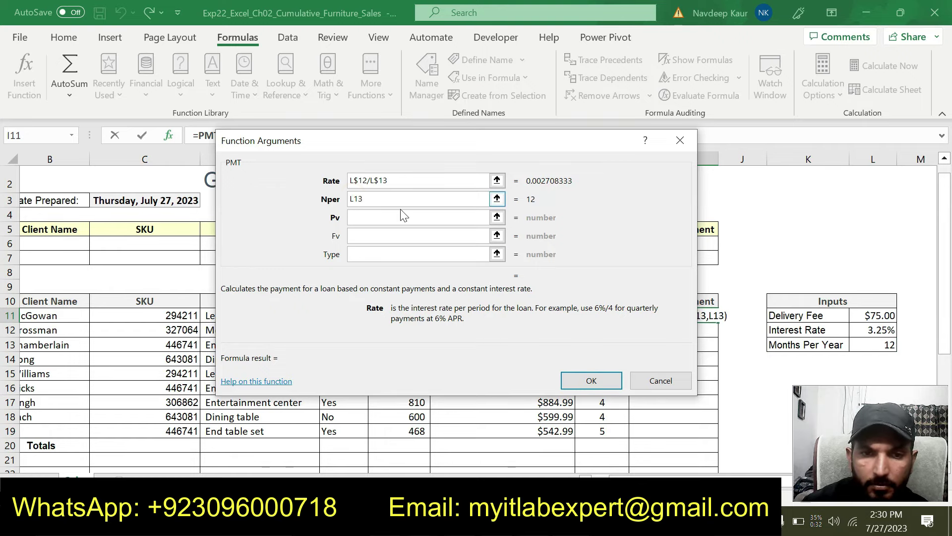
pyautogui.write('$')
pyautogui.moveTo(430, 143); pyautogui.dragTo(222, 111)
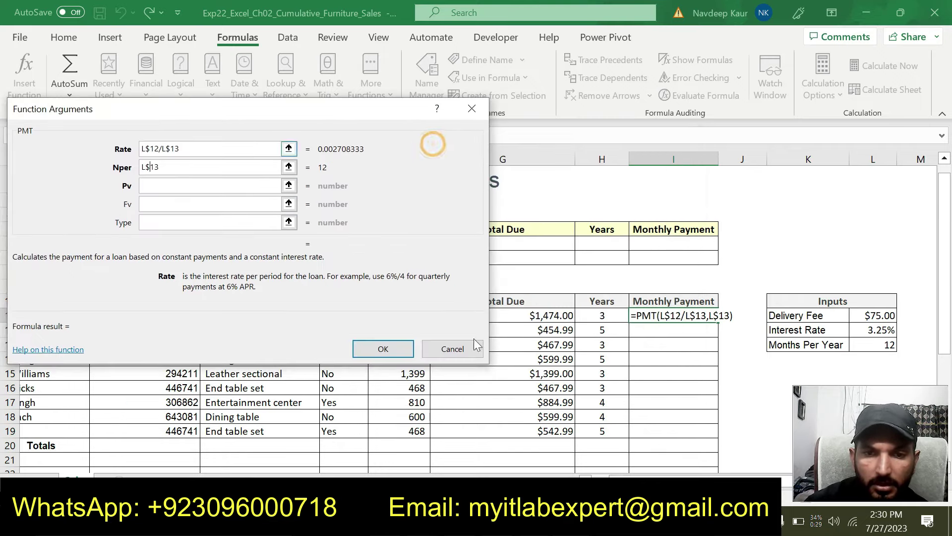
pyautogui.click(201, 173)
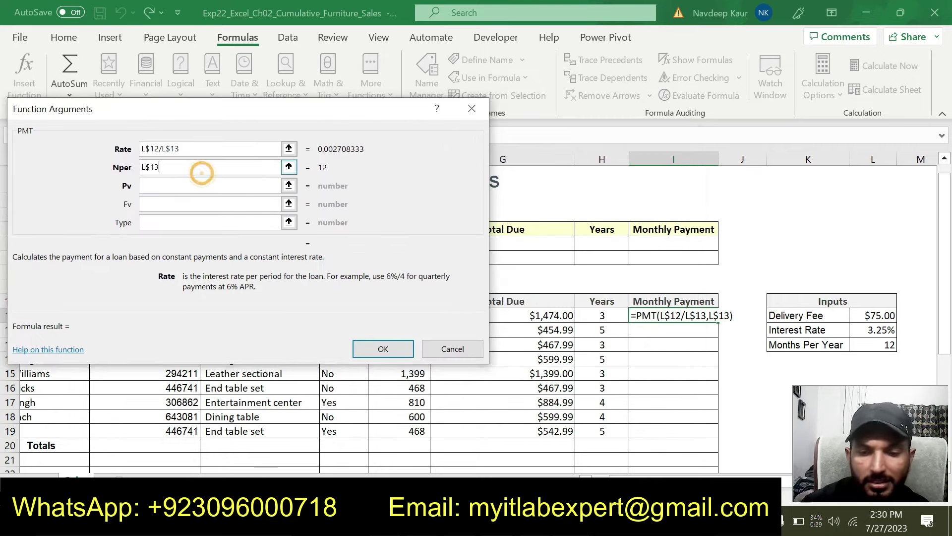
pyautogui.click(593, 318)
# Step: Set Pv to -G$11 and commit the PMT formula, showing $43.03
pyautogui.click(185, 186)
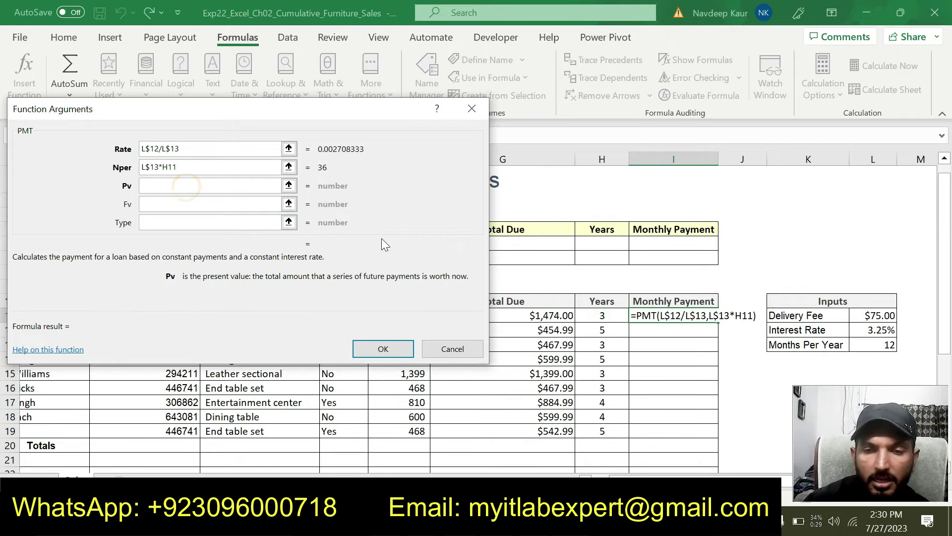
pyautogui.click(527, 317)
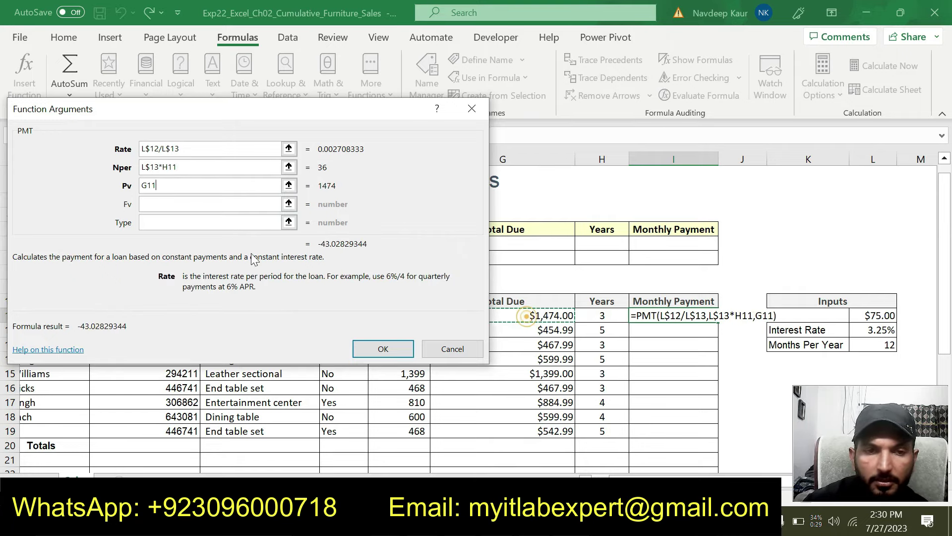
pyautogui.click(183, 202)
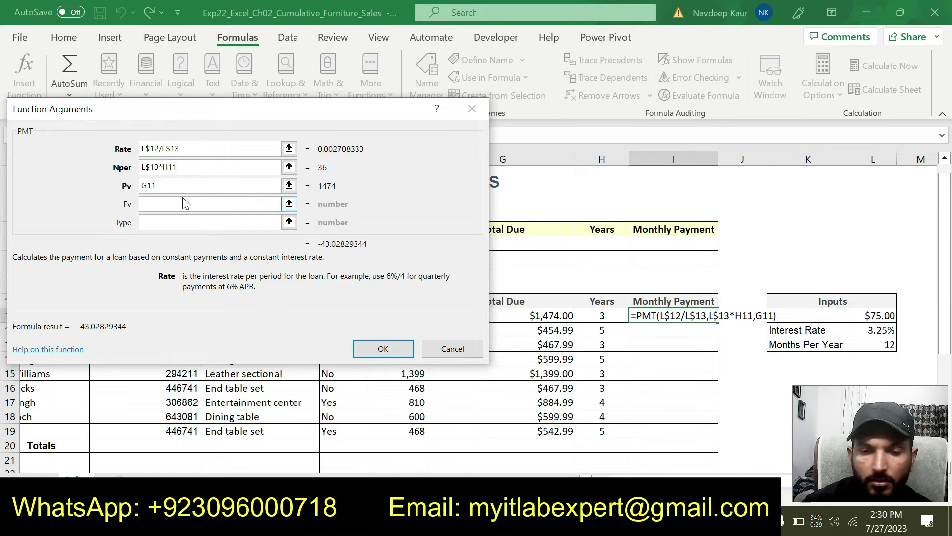
pyautogui.write('$')
pyautogui.write('-')
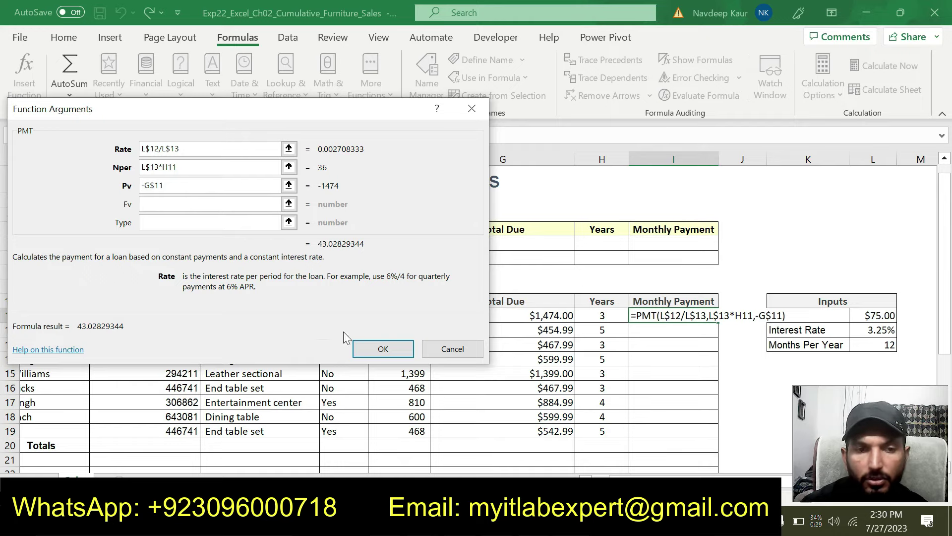
pyautogui.click(386, 347)
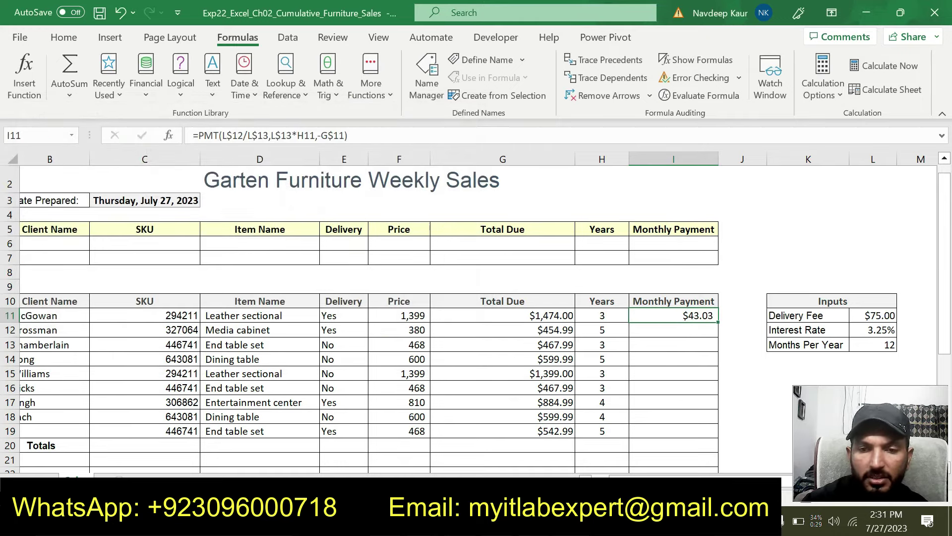
# Step: Copy the I11 PMT formula down through I19, giving payments like $26.65 and $32.79
pyautogui.hotkey('alt', 'Tab')
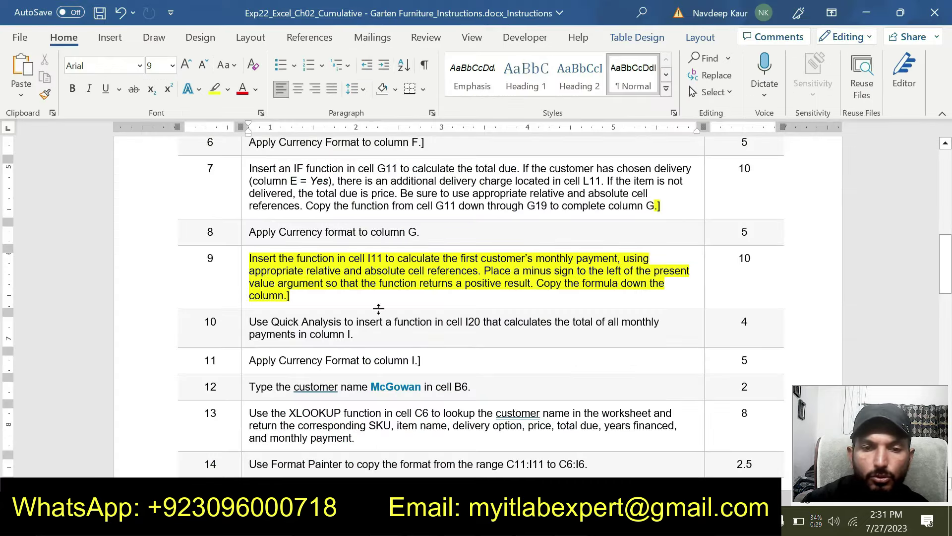
pyautogui.hotkey('alt', 'Tab')
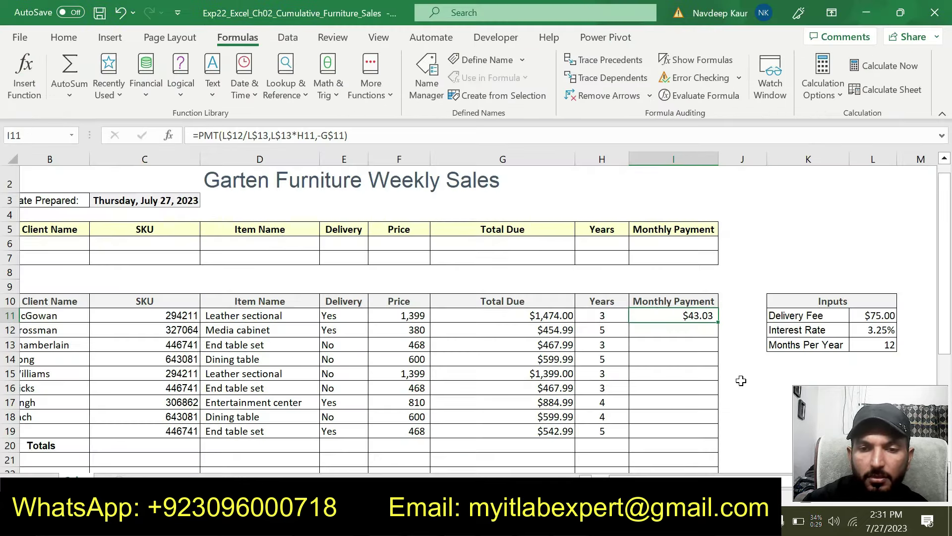
pyautogui.moveTo(716, 355); pyautogui.dragTo(715, 438)
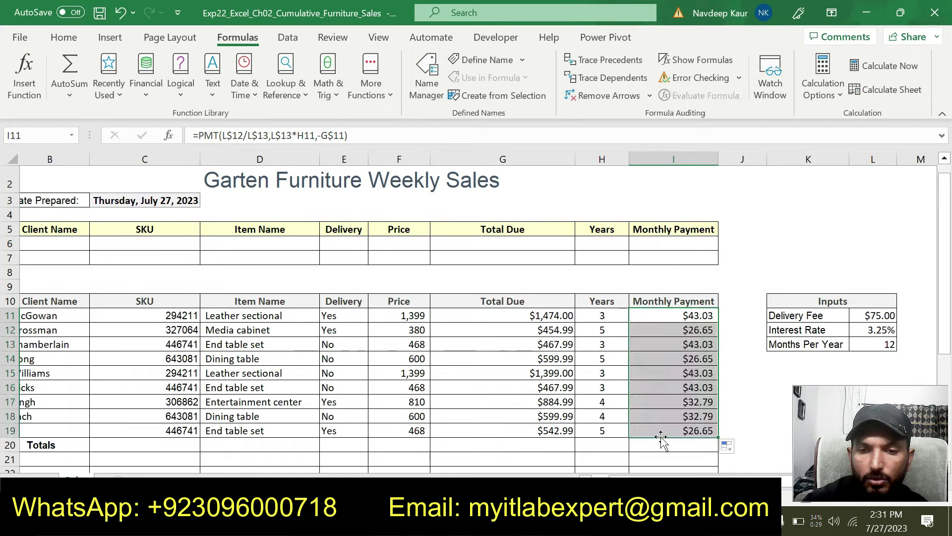
pyautogui.hotkey('alt', 'Tab')
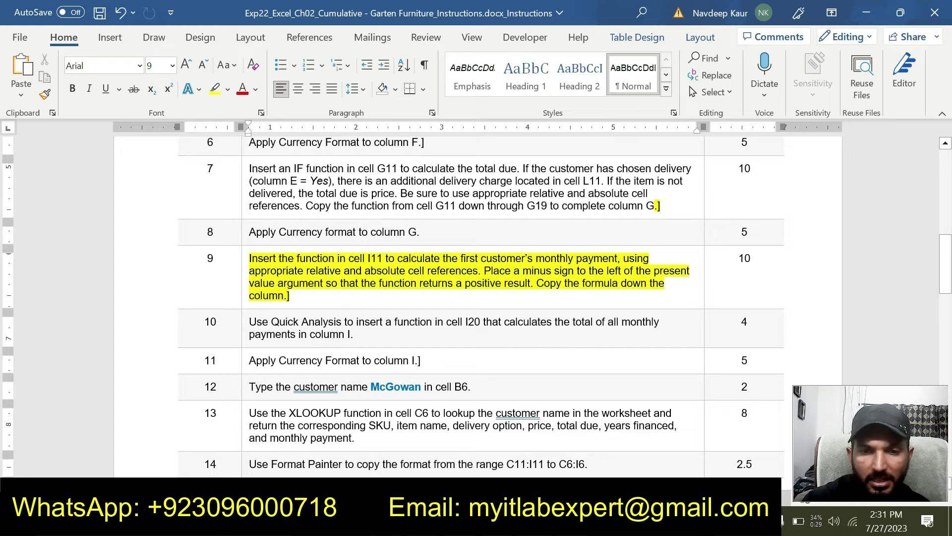
# Step: Remove the yellow highlight from step 9's text in the instructions table, then review the instructions
pyautogui.moveTo(297, 296); pyautogui.dragTo(286, 267)
pyautogui.click(304, 238)
pyautogui.scroll(-15, 334, 329)
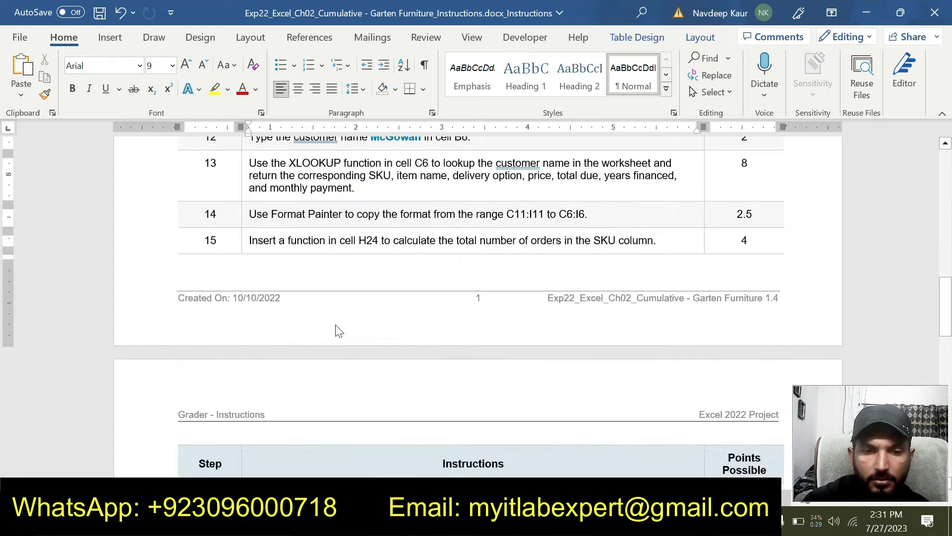
pyautogui.scroll(20, 335, 325)
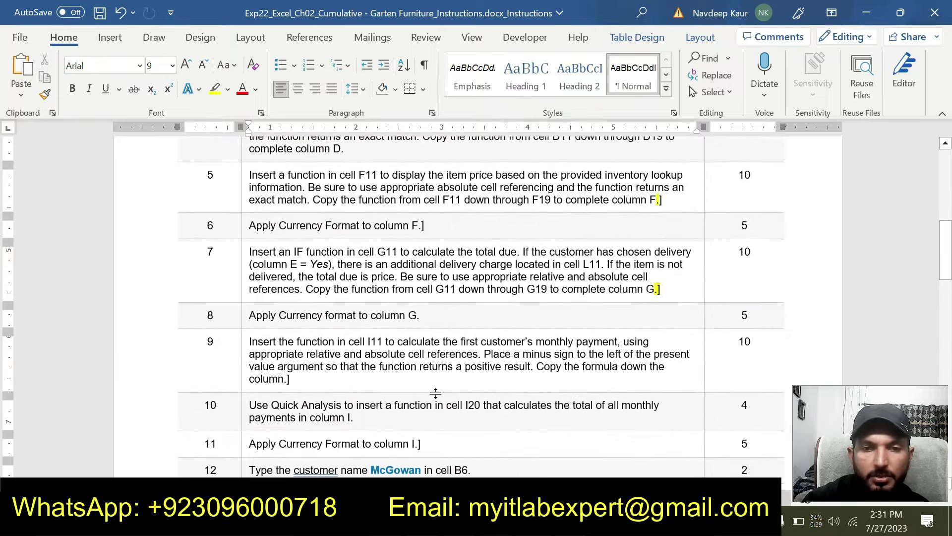
pyautogui.scroll(6, 476, 306)
pyautogui.scroll(-2, 476, 307)
pyautogui.scroll(-8, 476, 307)
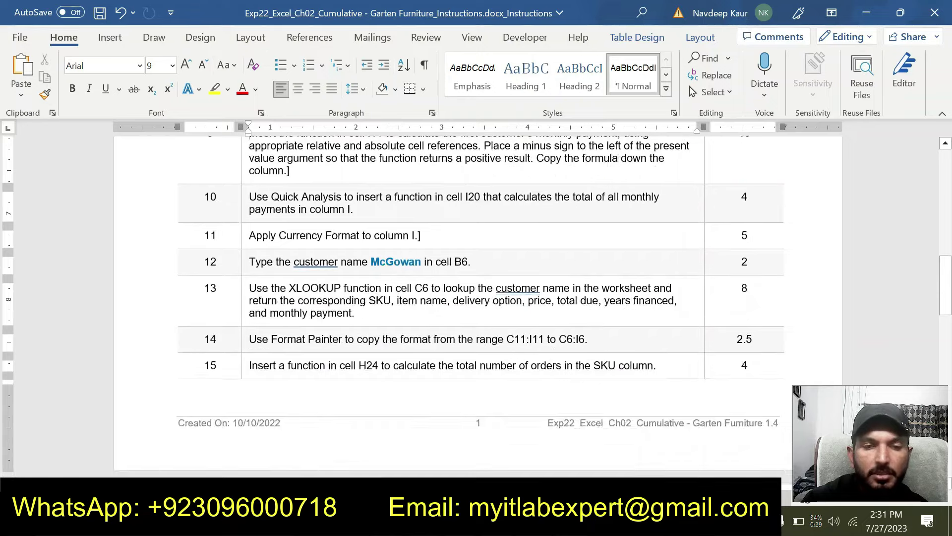
pyautogui.scroll(8, 476, 306)
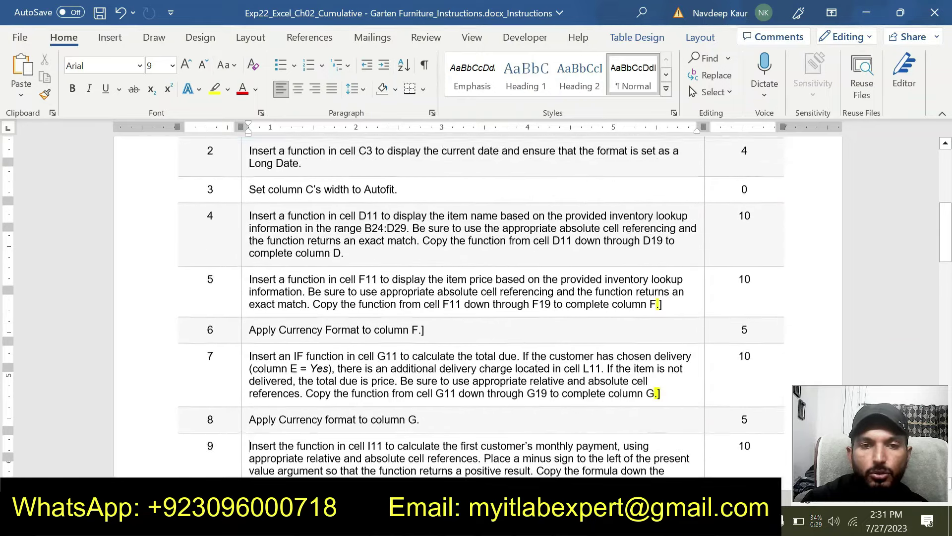
pyautogui.scroll(5, 477, 307)
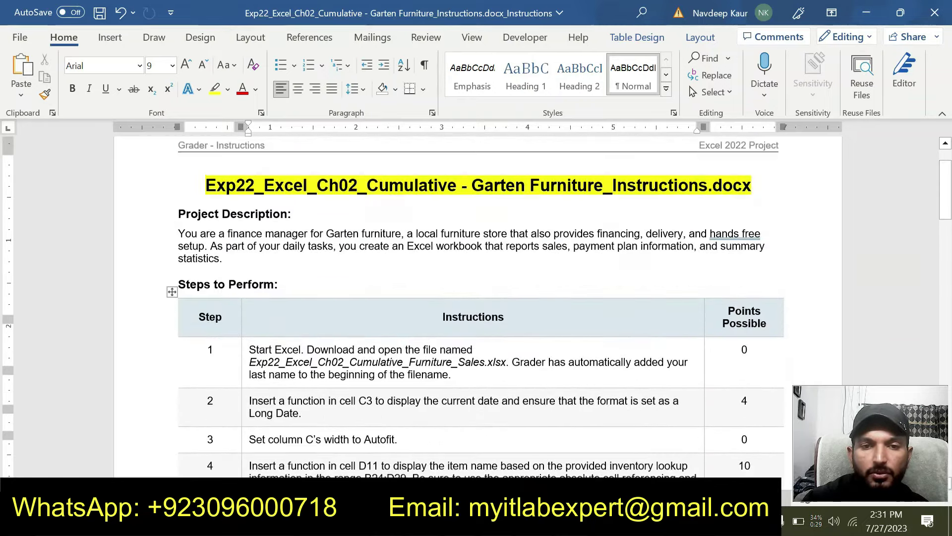
pyautogui.scroll(-8, 476, 307)
pyautogui.scroll(-8, 421, 394)
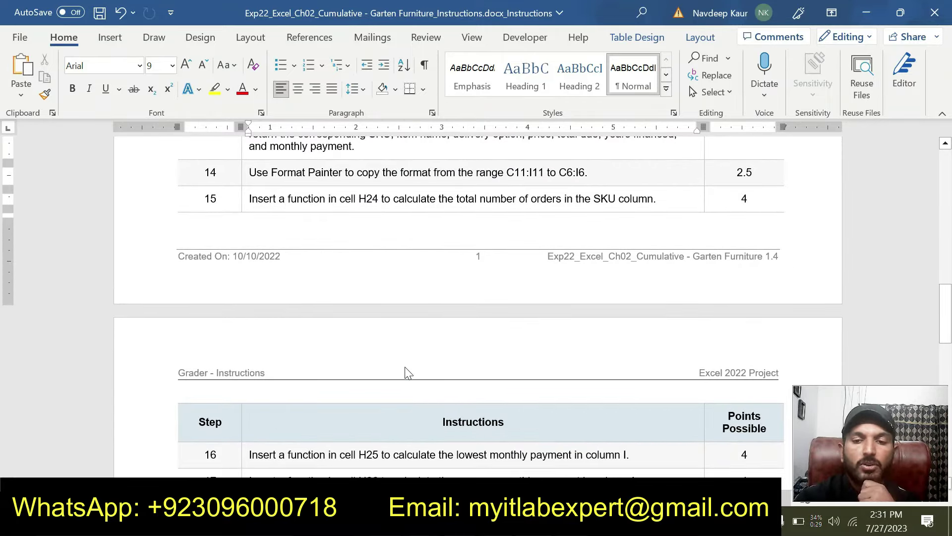
pyautogui.scroll(5, 461, 298)
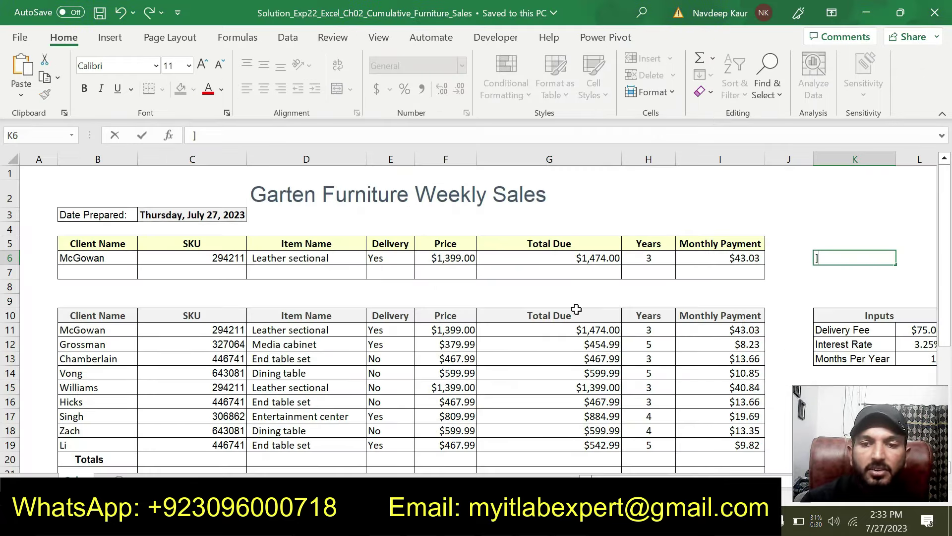
# Step: Scroll the solution workbook to review the Monthly Payment column, from $43.03 down to $9.82
pyautogui.scroll(-3, 576, 309)
pyautogui.scroll(-1, 520, 338)
pyautogui.scroll(5, 520, 338)
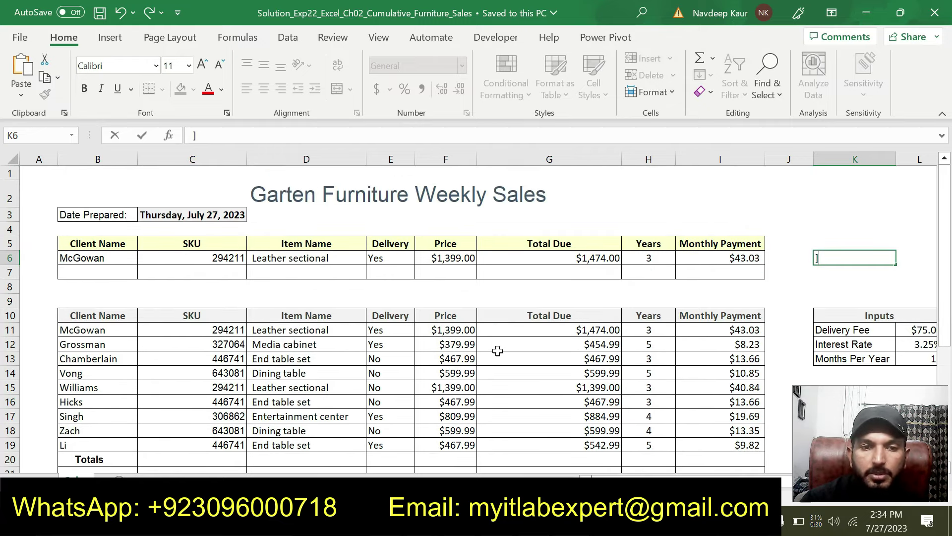